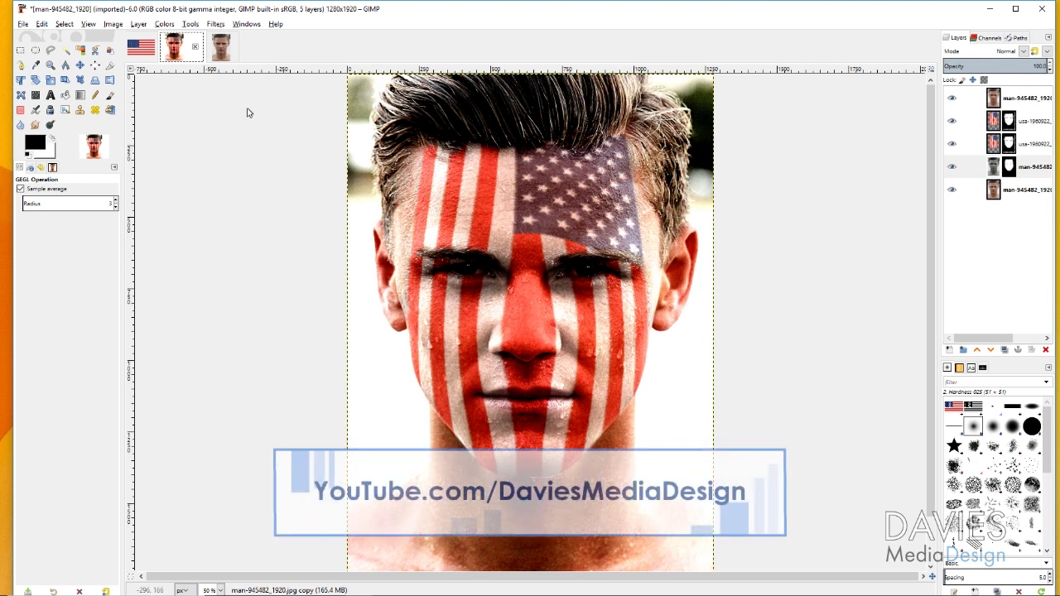
Glance at the flag and finished portrait, then browse the tutorials page to the GIMP Photo Editing course
{"action": "key", "text": "alt+1"}
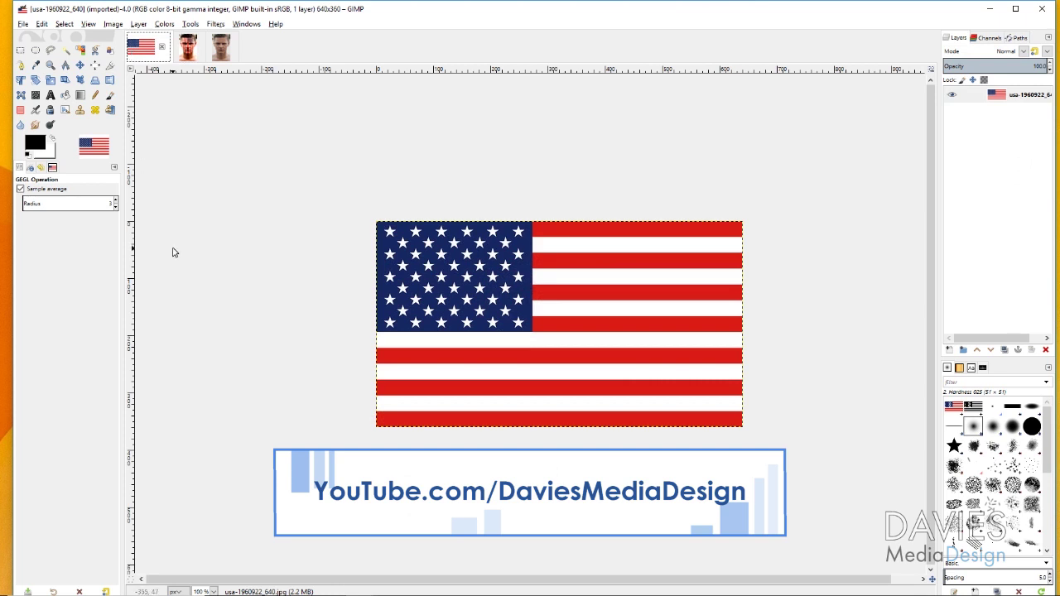
{"action": "key", "text": "alt+2"}
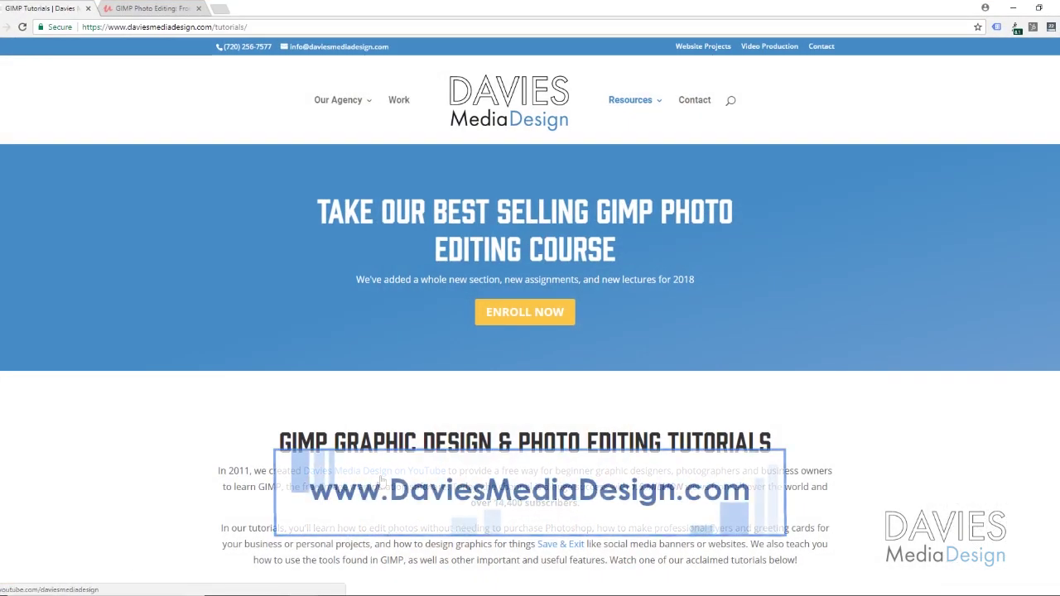
{"action": "scroll", "coordinate": [305, 374], "scroll_direction": "down", "scroll_amount": 12}
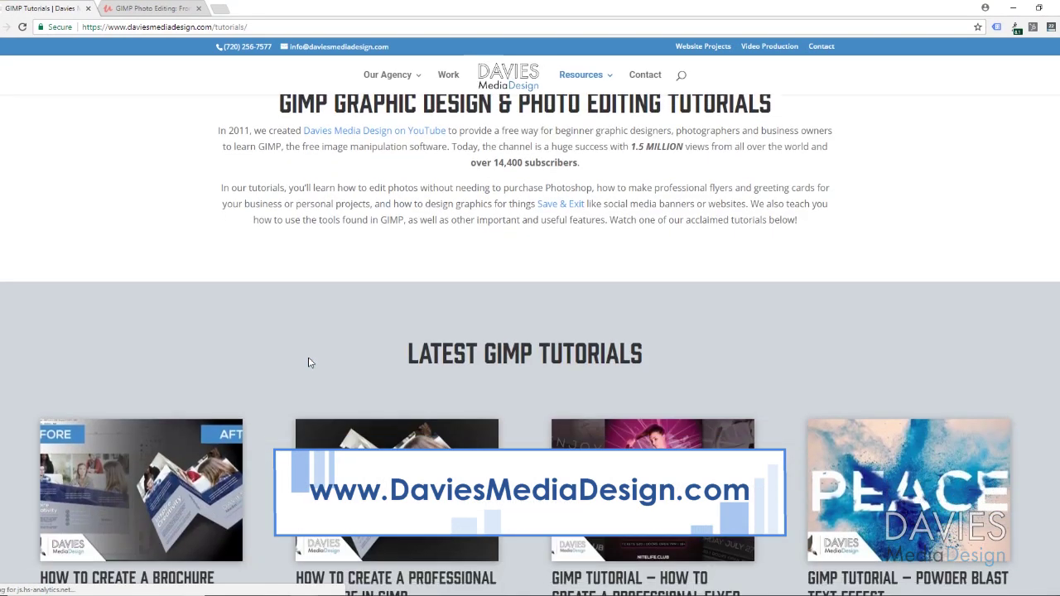
{"action": "scroll", "coordinate": [306, 374], "scroll_direction": "down", "scroll_amount": 15}
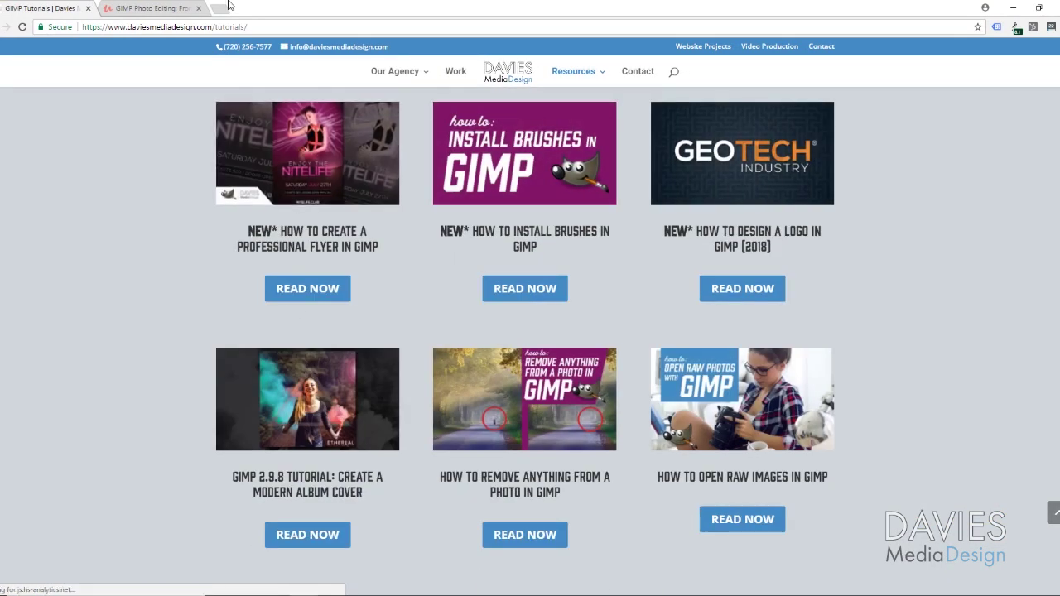
{"action": "left_click", "coordinate": [142, 6]}
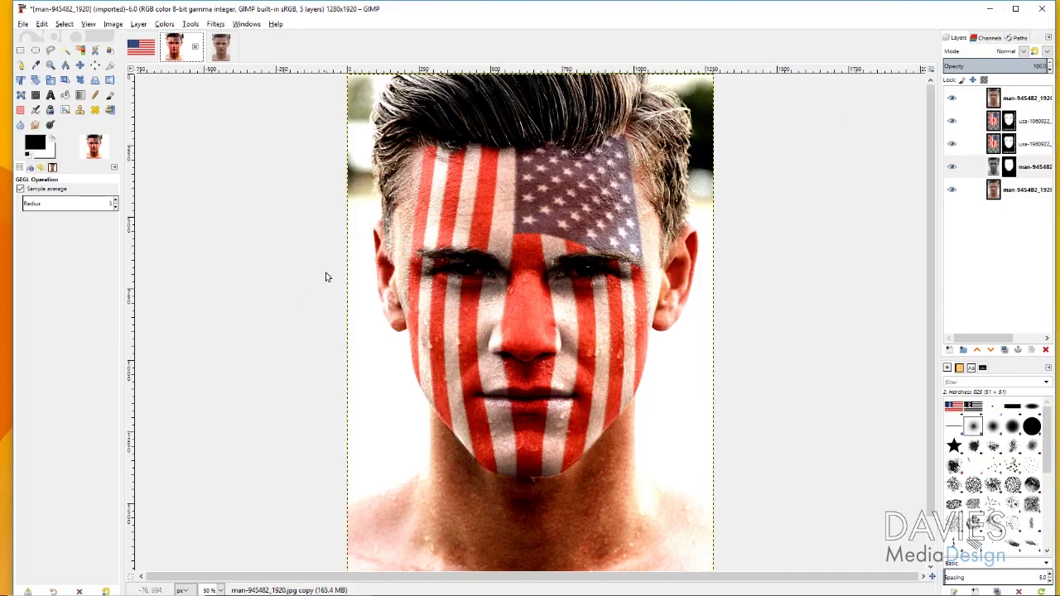
Cycle through the image tabs, ending on the plain man photo with its layer selected
{"action": "left_click", "coordinate": [220, 48]}
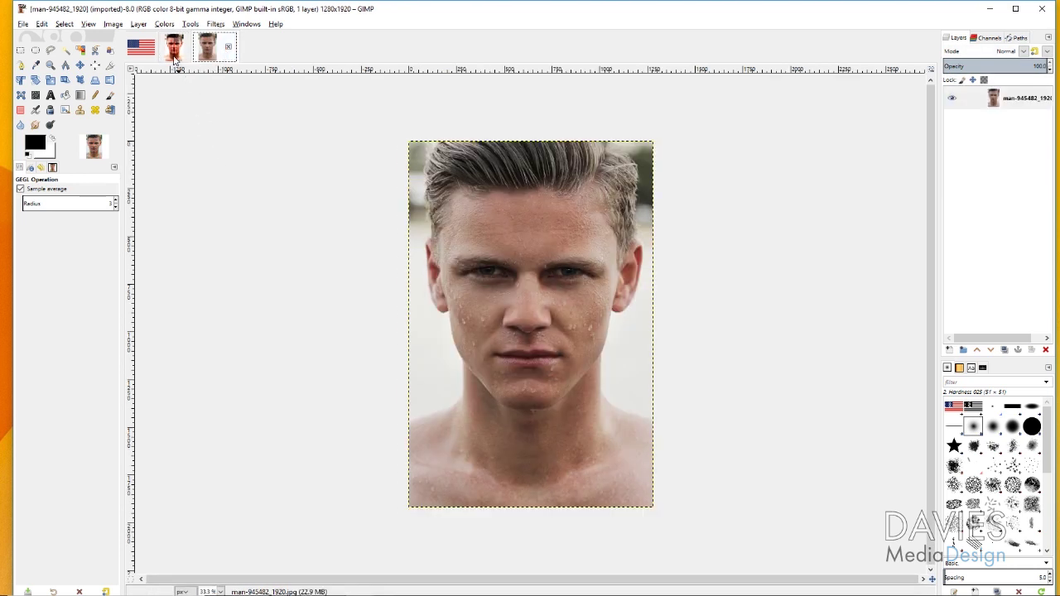
{"action": "left_click", "coordinate": [141, 48]}
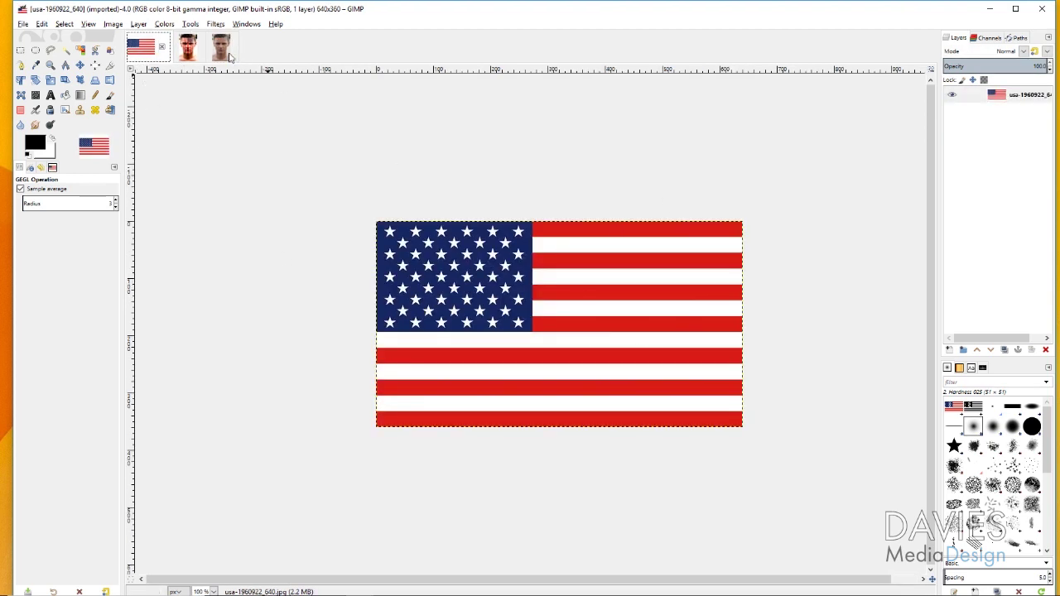
{"action": "left_click", "coordinate": [192, 50]}
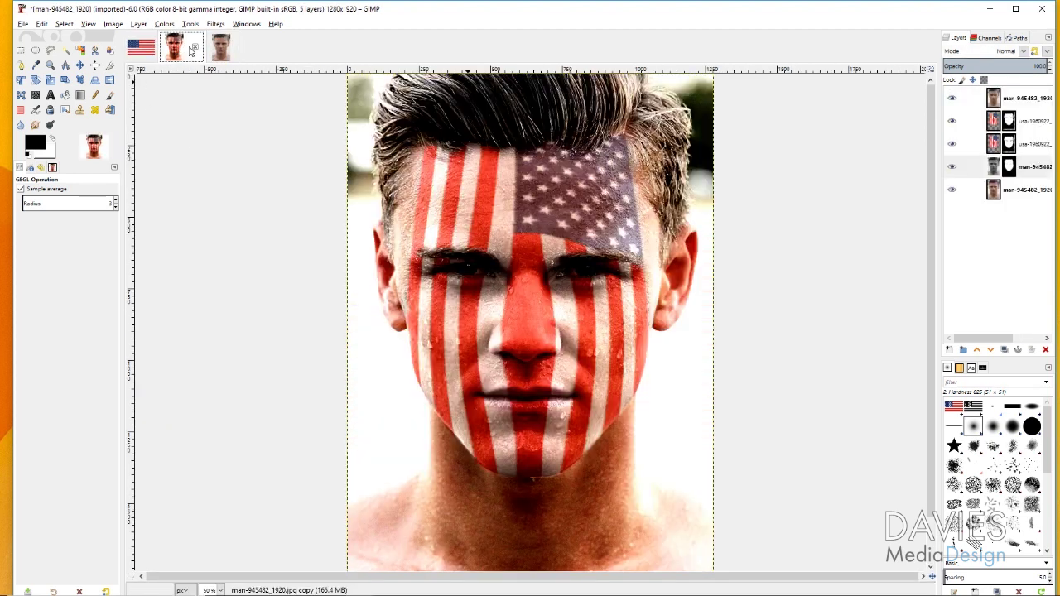
{"action": "left_click", "coordinate": [220, 52]}
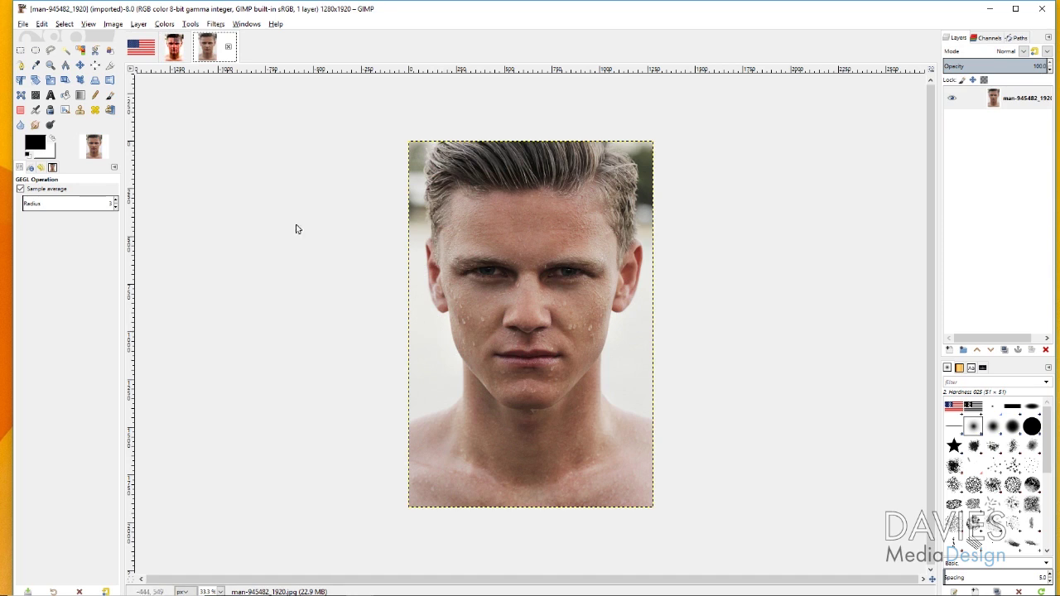
{"action": "left_click", "coordinate": [993, 101]}
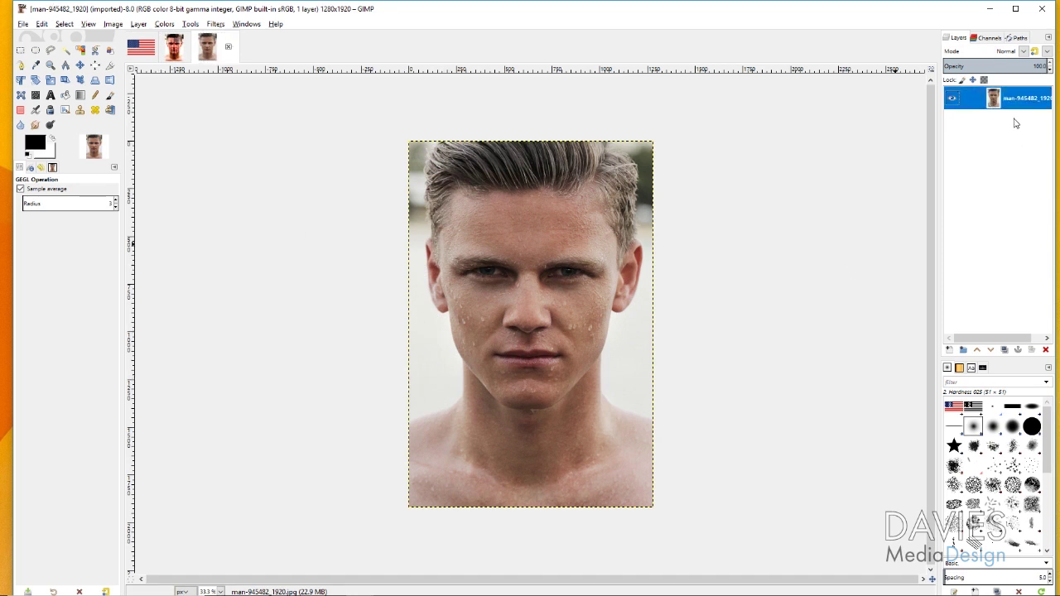
Rename the photo layer 'Man' and duplicate it as 'Man BW'
{"action": "double_click", "coordinate": [1020, 98]}
{"action": "type", "text": "Man"}
{"action": "key", "text": "Return"}
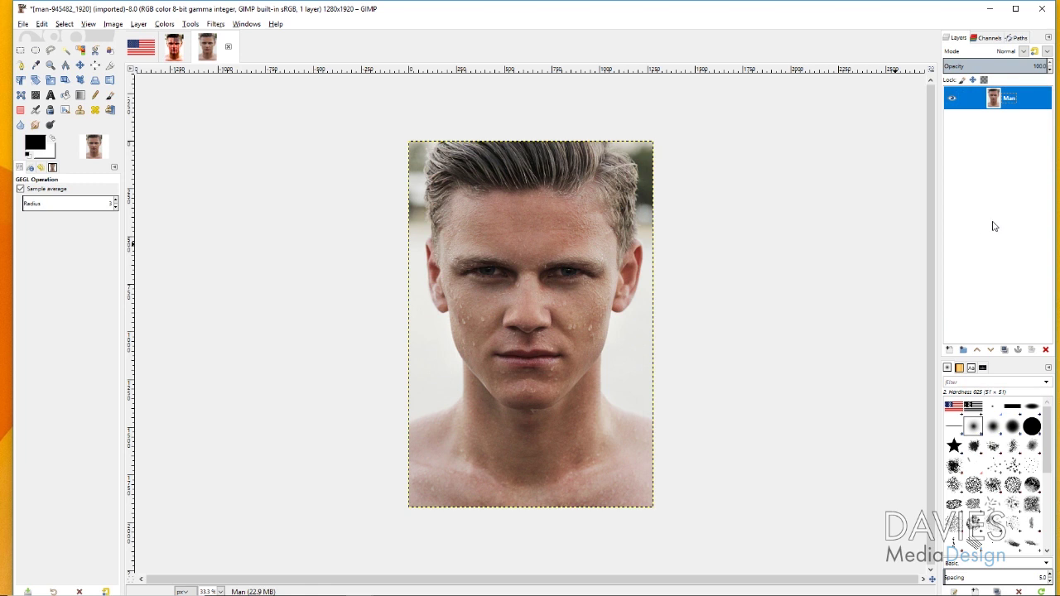
{"action": "left_click", "coordinate": [1005, 350]}
{"action": "double_click", "coordinate": [1026, 98]}
{"action": "left_click", "coordinate": [1034, 96]}
{"action": "left_click_drag", "start_coordinate": [1034, 96], "coordinate": [1016, 97]}
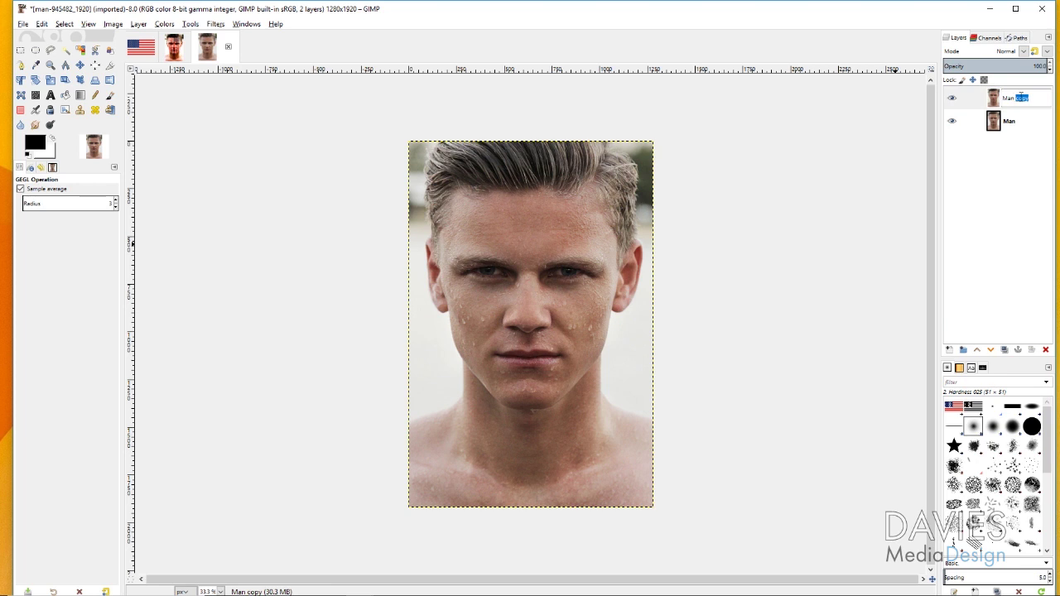
{"action": "key", "text": "Return"}
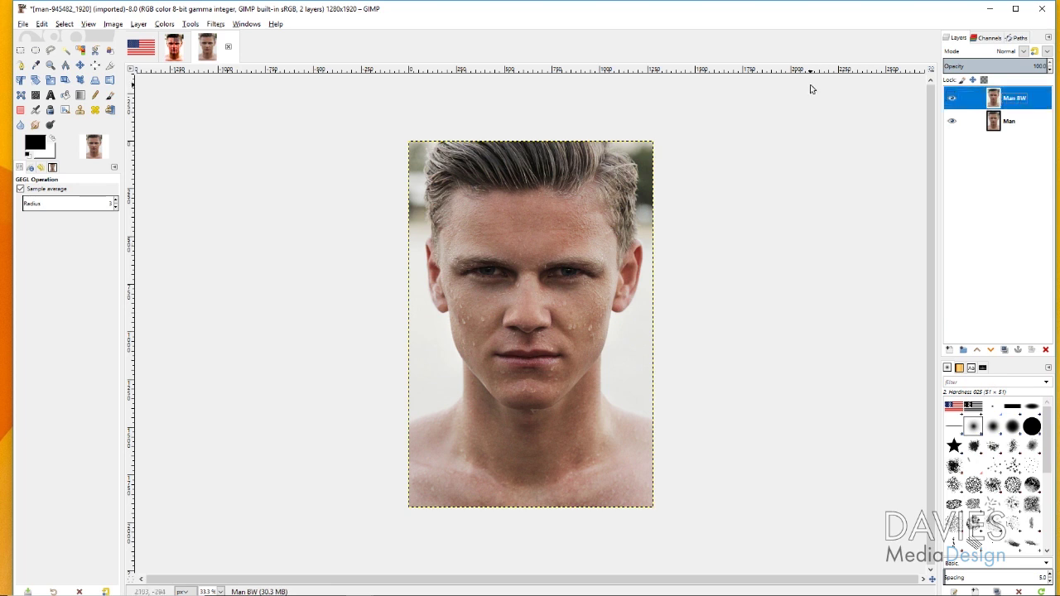
Desaturate Man BW with Hue-Saturation at saturation -100
{"action": "left_click", "coordinate": [164, 24]}
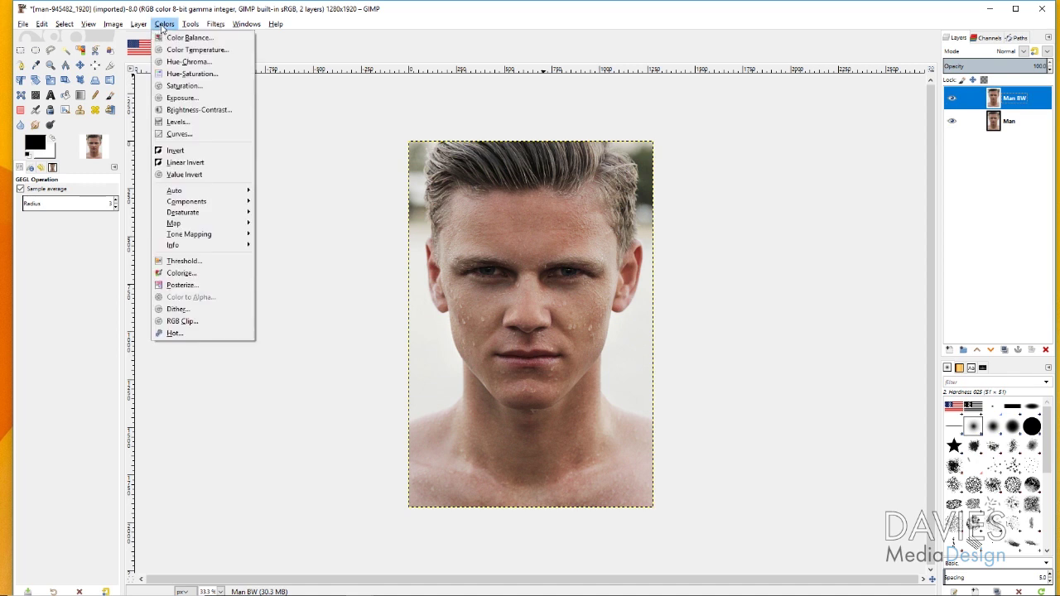
{"action": "left_click", "coordinate": [182, 77]}
{"action": "left_click_drag", "start_coordinate": [157, 308], "coordinate": [27, 321]}
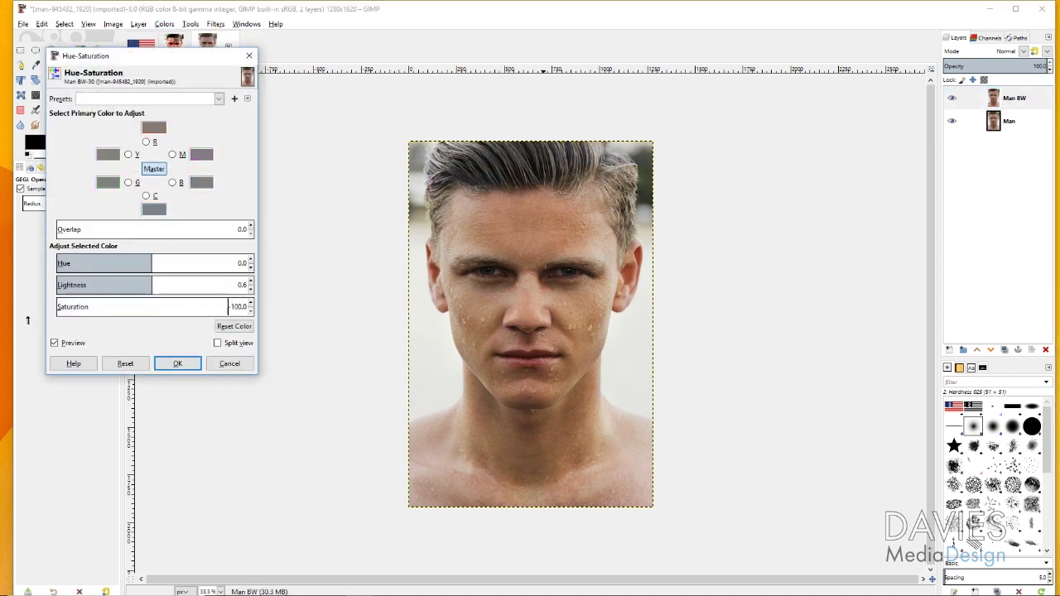
{"action": "left_click", "coordinate": [177, 365]}
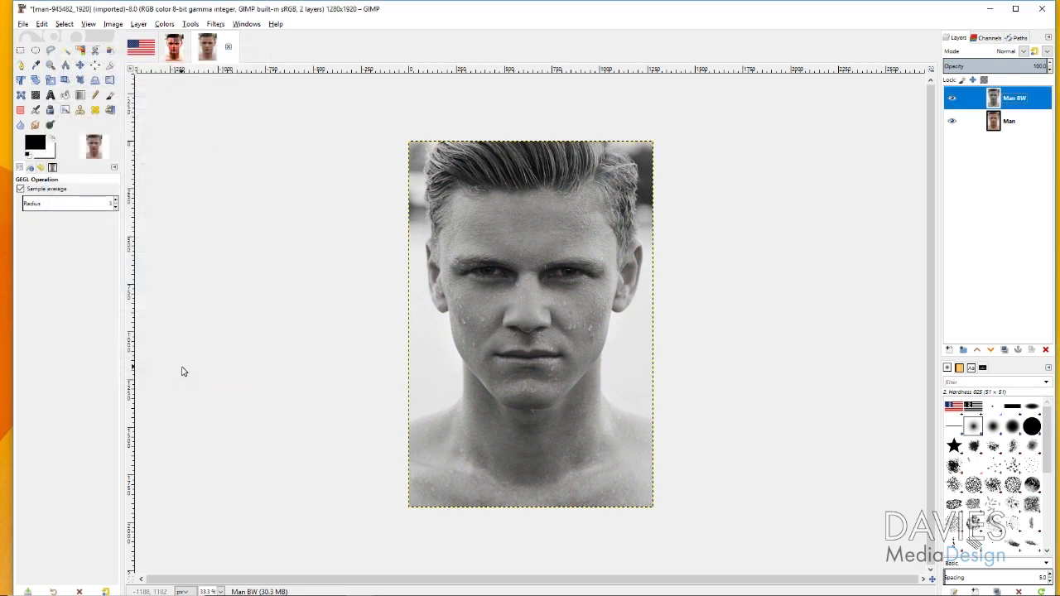
{"action": "left_click", "coordinate": [170, 26]}
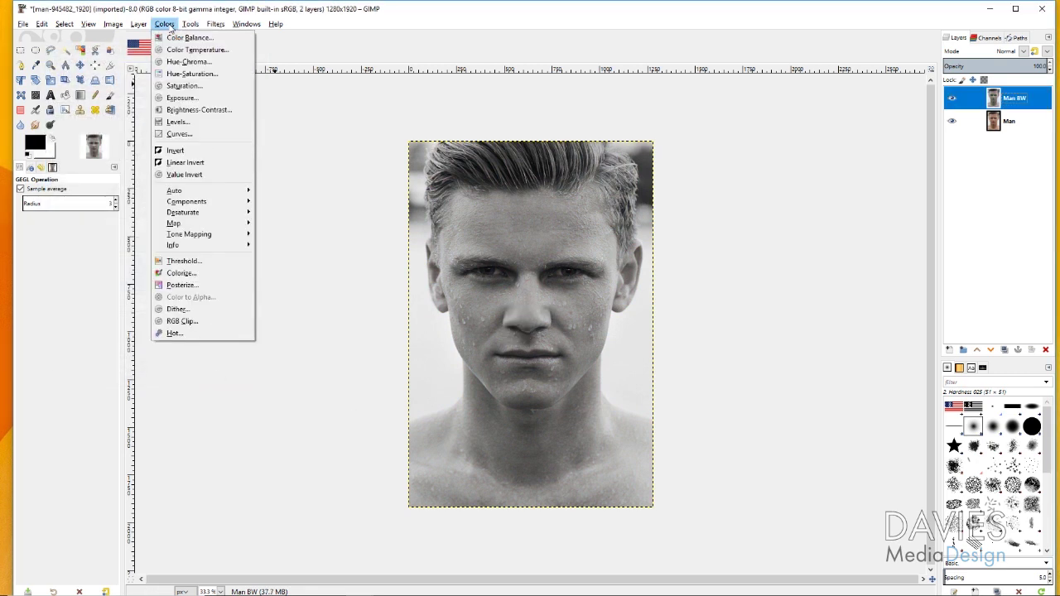
Apply Levels to Man BW with input black 11, gamma 0.86 and white 244
{"action": "left_click", "coordinate": [174, 122]}
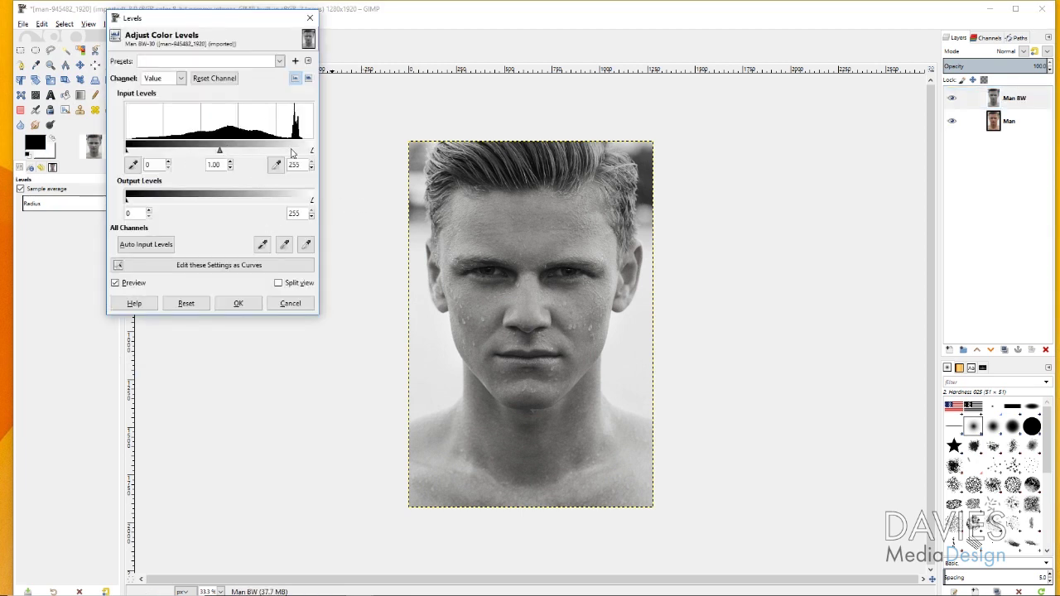
{"action": "left_click_drag", "start_coordinate": [220, 152], "coordinate": [224, 152]}
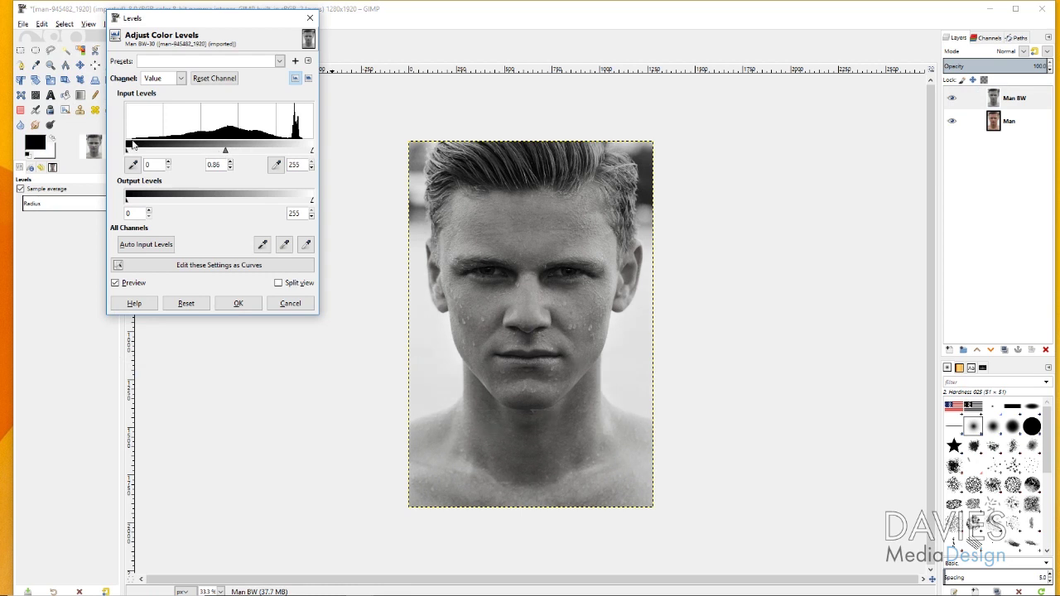
{"action": "left_click_drag", "start_coordinate": [127, 153], "coordinate": [134, 153]}
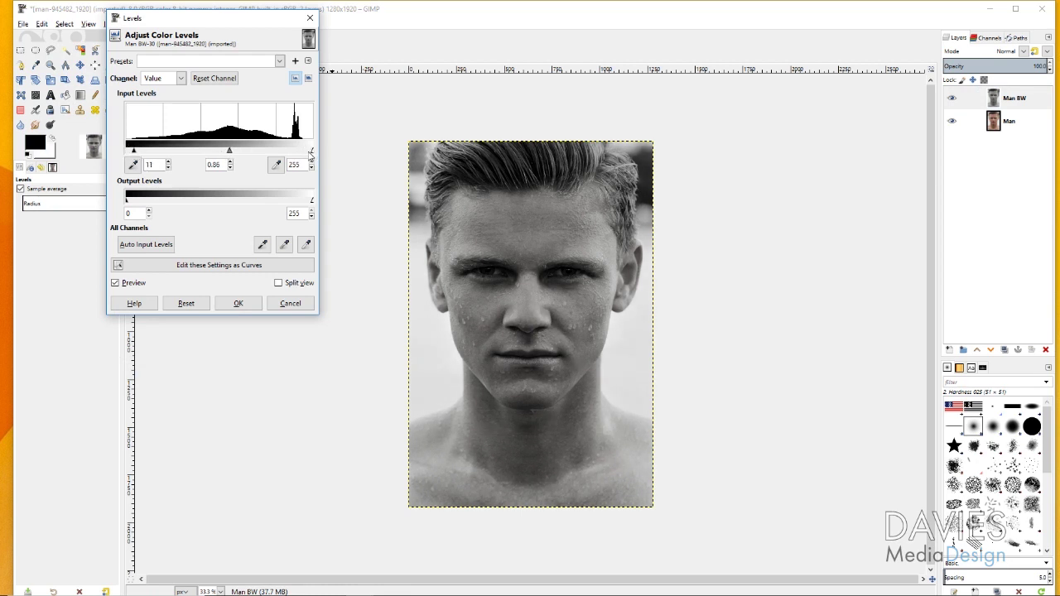
{"action": "left_click_drag", "start_coordinate": [312, 152], "coordinate": [305, 152]}
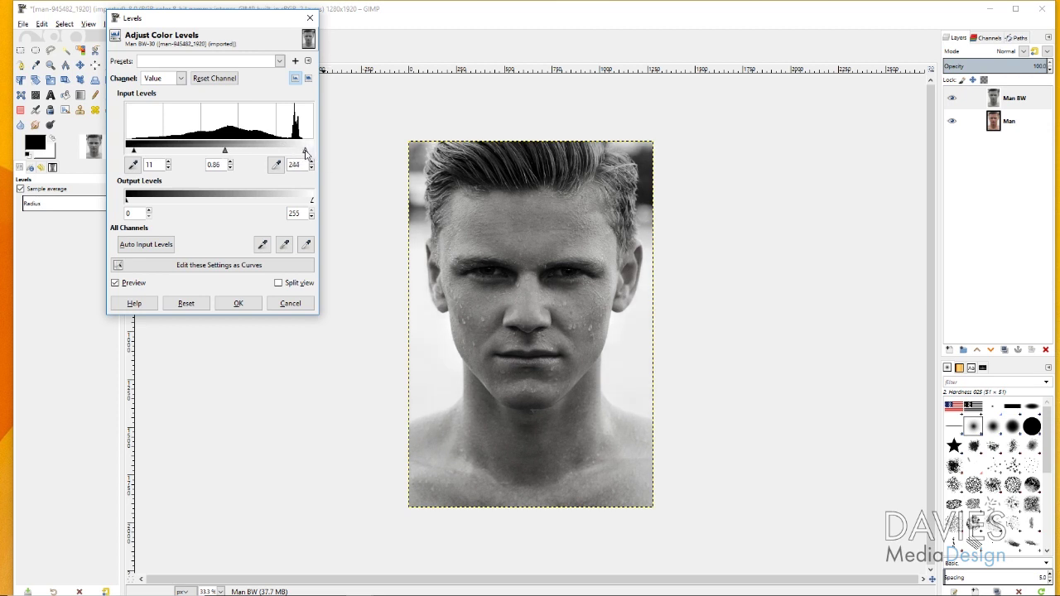
{"action": "left_click", "coordinate": [278, 284]}
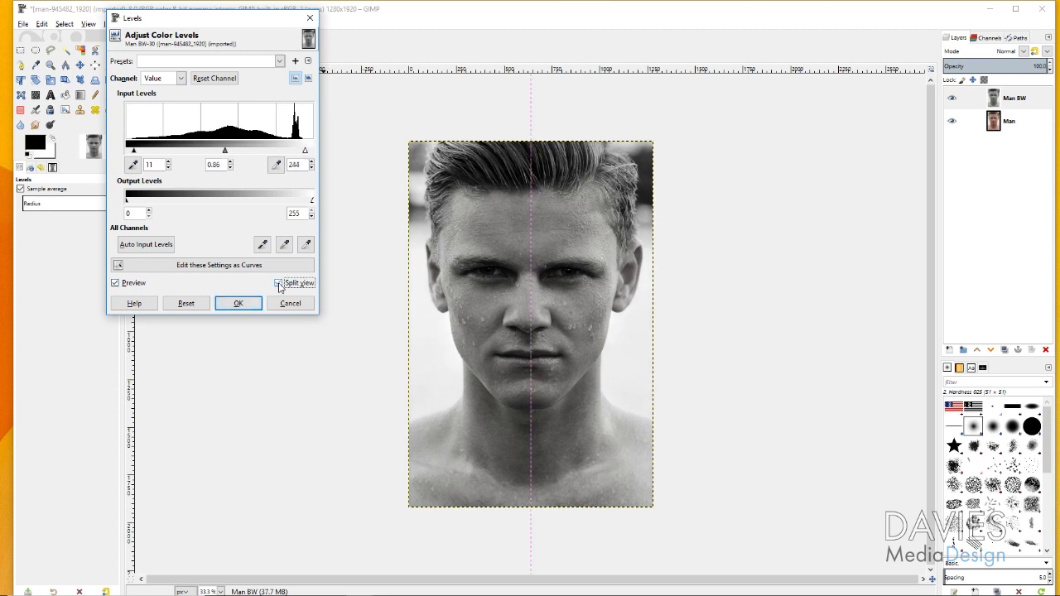
{"action": "left_click", "coordinate": [238, 304]}
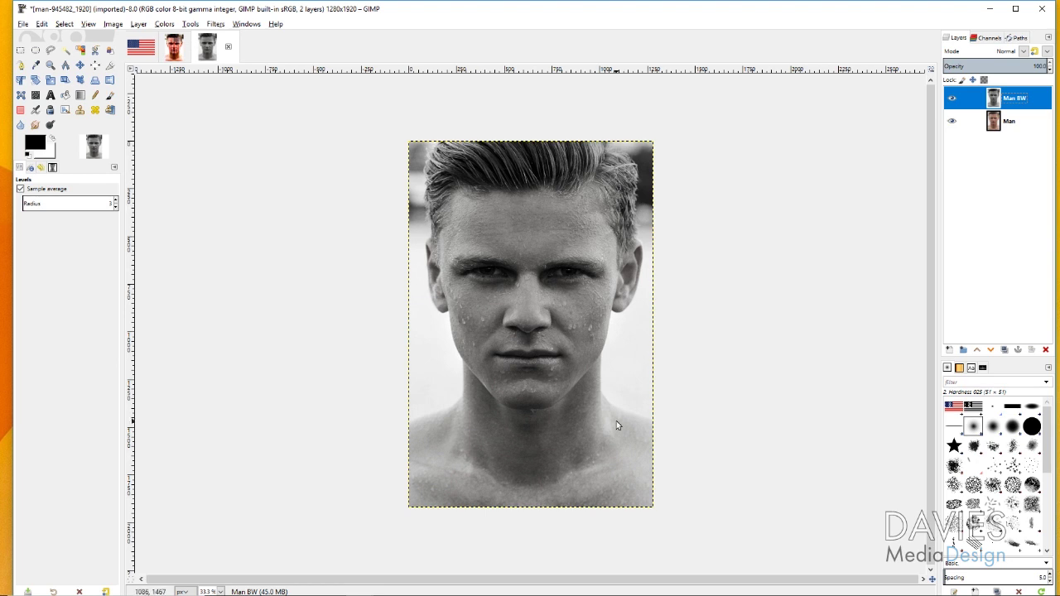
Add a black fully transparent mask to Man BW and set a white Paintbrush at size 100
{"action": "right_click", "coordinate": [995, 99]}
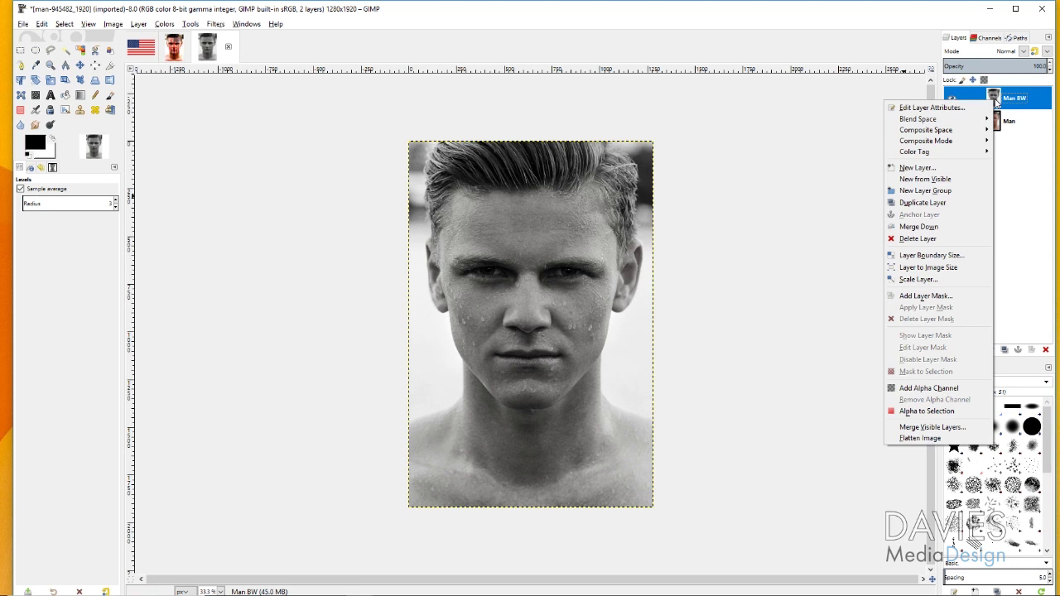
{"action": "left_click", "coordinate": [947, 298]}
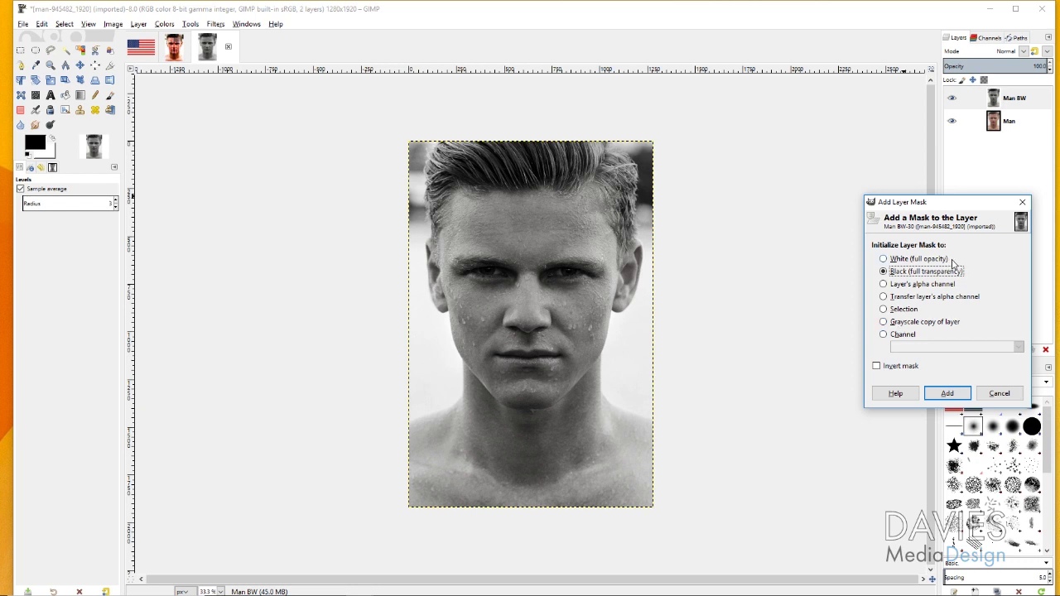
{"action": "left_click", "coordinate": [941, 396]}
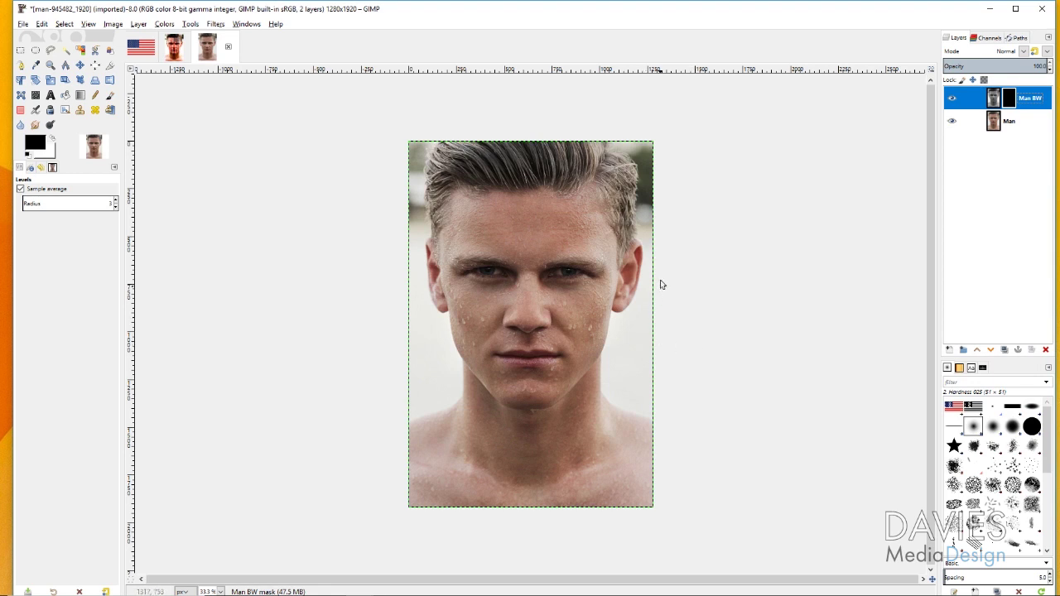
{"action": "left_click", "coordinate": [110, 95]}
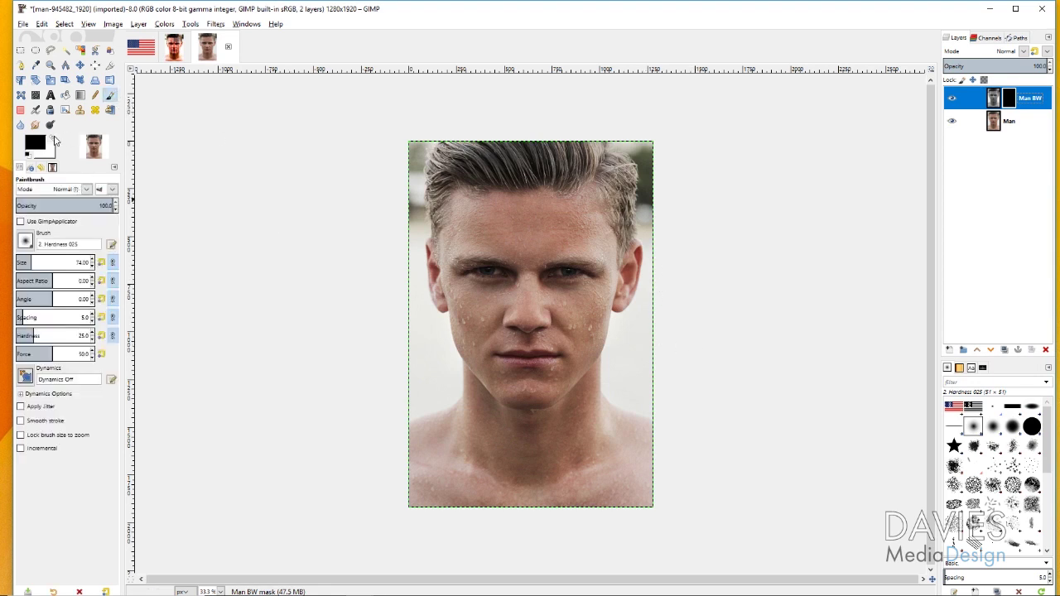
{"action": "left_click", "coordinate": [52, 138]}
{"action": "key", "text": "bracketright"}
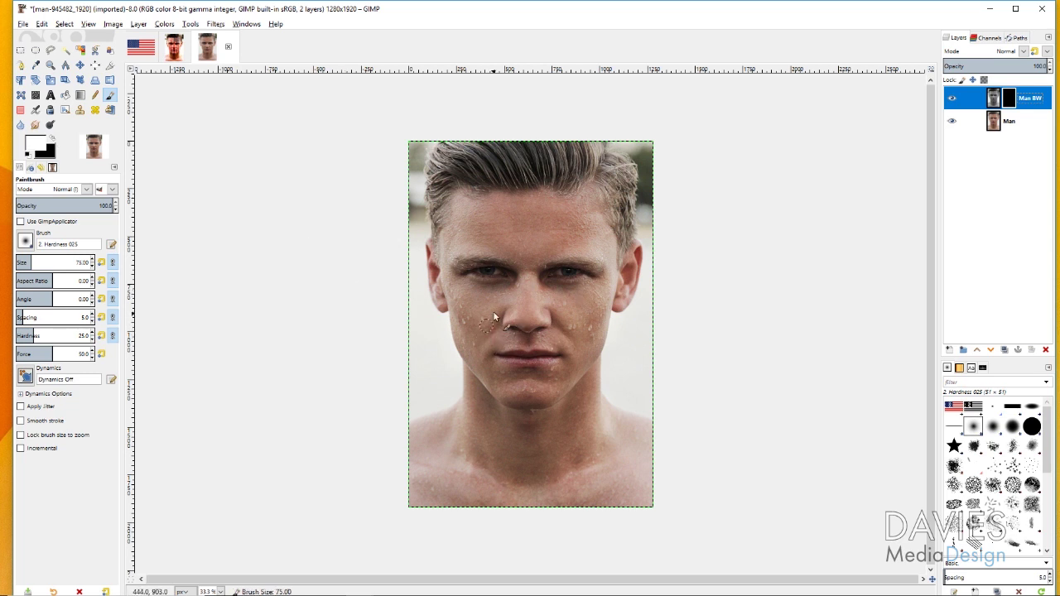
{"action": "key", "text": "bracketright"}
{"action": "key", "text": "bracketright"}
{"action": "key", "text": "bracketright"}
{"action": "key", "text": "bracketright"}
{"action": "key", "text": "bracketright"}
{"action": "key", "text": "bracketright"}
{"action": "key", "text": "bracketright"}
{"action": "key", "text": "bracketright"}
{"action": "key", "text": "bracketright"}
{"action": "key", "text": "bracketright"}
{"action": "key", "text": "bracketright"}
{"action": "key", "text": "bracketright"}
{"action": "key", "text": "bracketright"}
{"action": "key", "text": "bracketright"}
{"action": "key", "text": "bracketright"}
{"action": "key", "text": "bracketright"}
Paint the mask to reveal grey over the forehead, eyebrows, nose and cheeks
{"action": "key", "text": "bracketright"}
{"action": "key", "text": "bracketright"}
{"action": "key", "text": "bracketright"}
{"action": "key", "text": "bracketright"}
{"action": "key", "text": "bracketright"}
{"action": "key", "text": "bracketright"}
{"action": "key", "text": "bracketright"}
{"action": "key", "text": "bracketright"}
{"action": "key", "text": "bracketright"}
{"action": "key", "text": "bracketright"}
{"action": "key", "text": "bracketright"}
{"action": "key", "text": "bracketright"}
{"action": "key", "text": "bracketright"}
{"action": "key", "text": "bracketright"}
{"action": "key", "text": "bracketright"}
{"action": "key", "text": "bracketright"}
{"action": "key", "text": "bracketright"}
{"action": "key", "text": "bracketright"}
{"action": "key", "text": "bracketright"}
{"action": "key", "text": "bracketright"}
{"action": "key", "text": "bracketright"}
{"action": "key", "text": "bracketright"}
{"action": "key", "text": "bracketright"}
{"action": "key", "text": "bracketright"}
{"action": "key", "text": "bracketright"}
{"action": "key", "text": "bracketright"}
{"action": "key", "text": "bracketright"}
{"action": "key", "text": "bracketright"}
{"action": "left_click", "coordinate": [527, 232]}
{"action": "left_click_drag", "start_coordinate": [539, 226], "coordinate": [539, 225]}
{"action": "key", "text": "bracketright"}
{"action": "key", "text": "bracketright"}
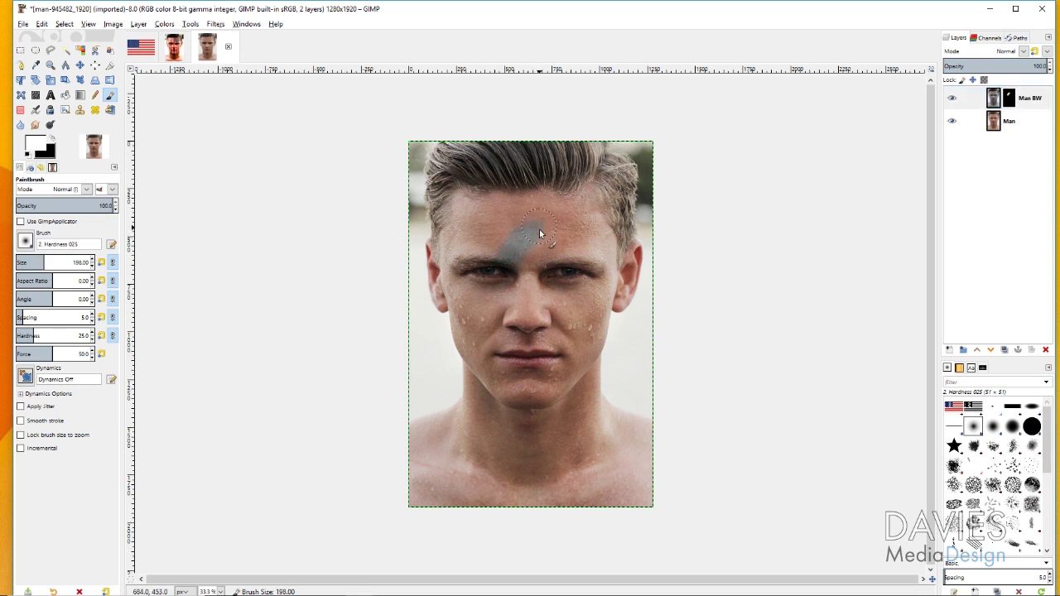
{"action": "mouse_move", "coordinate": [45, 263]}
{"action": "left_mouse_down"}
{"action": "mouse_move", "coordinate": [61, 262]}
{"action": "mouse_move", "coordinate": [51, 263]}
{"action": "left_mouse_up"}
{"action": "mouse_move", "coordinate": [463, 251]}
{"action": "left_mouse_down"}
{"action": "mouse_move", "coordinate": [466, 310]}
{"action": "mouse_move", "coordinate": [492, 282]}
{"action": "mouse_move", "coordinate": [495, 231]}
{"action": "left_mouse_up"}
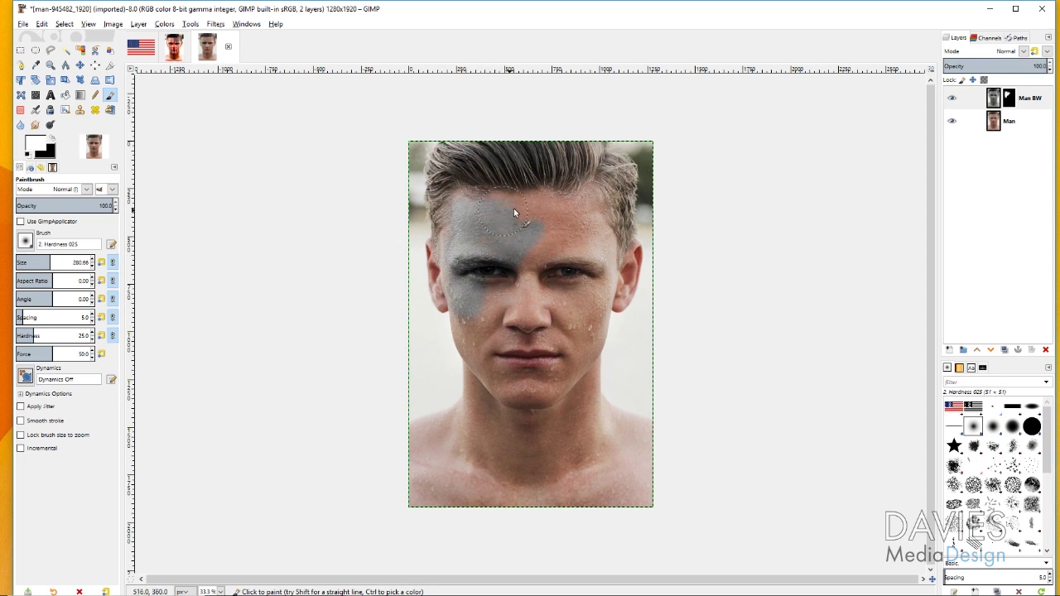
{"action": "mouse_move", "coordinate": [546, 210]}
{"action": "left_mouse_down"}
{"action": "mouse_move", "coordinate": [547, 199]}
{"action": "mouse_move", "coordinate": [596, 218]}
{"action": "mouse_move", "coordinate": [606, 245]}
{"action": "left_mouse_up"}
{"action": "mouse_move", "coordinate": [489, 292]}
{"action": "left_mouse_down"}
{"action": "mouse_move", "coordinate": [520, 328]}
{"action": "mouse_move", "coordinate": [614, 275]}
{"action": "mouse_move", "coordinate": [581, 311]}
{"action": "mouse_move", "coordinate": [520, 346]}
{"action": "mouse_move", "coordinate": [474, 320]}
{"action": "left_mouse_up"}
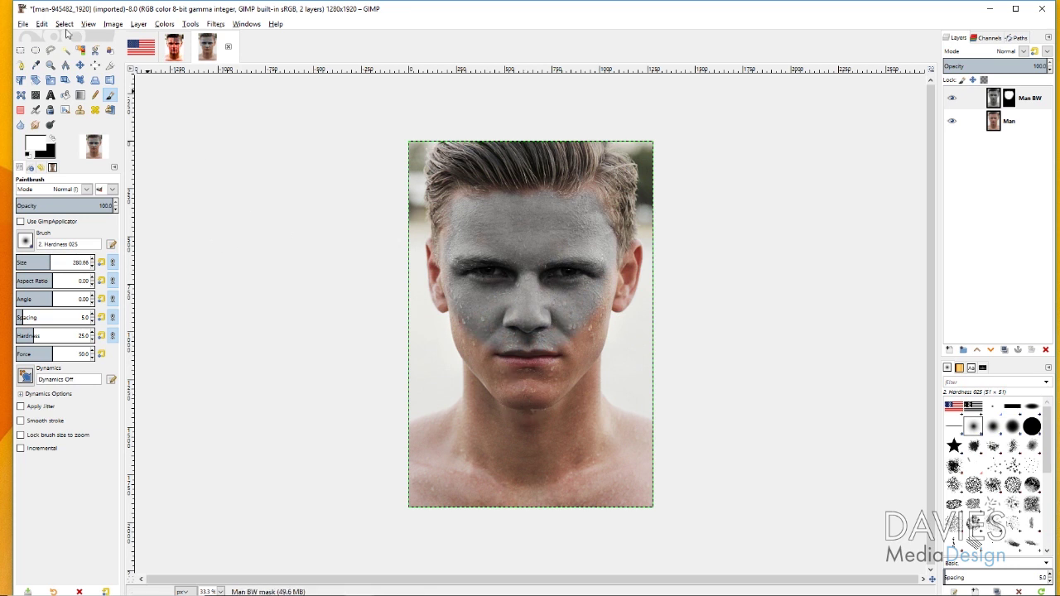
Reveal grey over the lips and chin using the 2. Hardness 050 brush, then show the flag image
{"action": "left_click", "coordinate": [50, 65]}
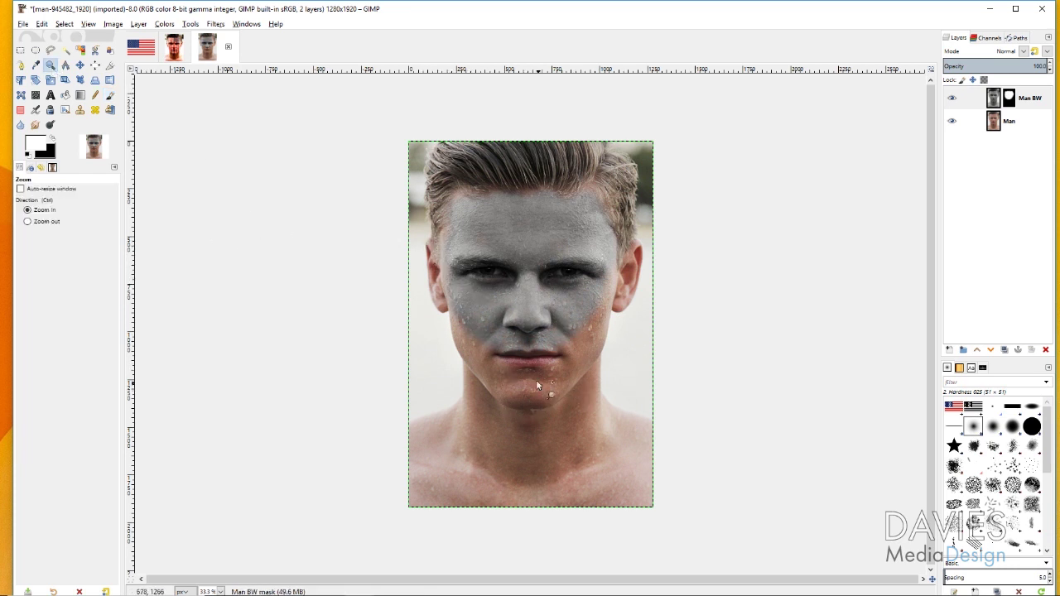
{"action": "left_click", "coordinate": [511, 353]}
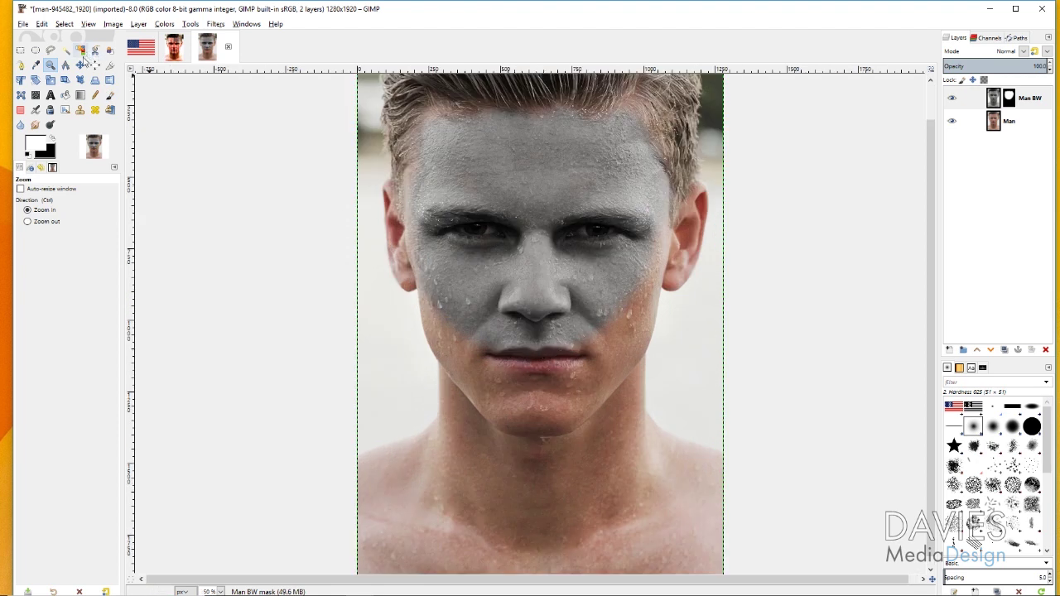
{"action": "left_click", "coordinate": [110, 94]}
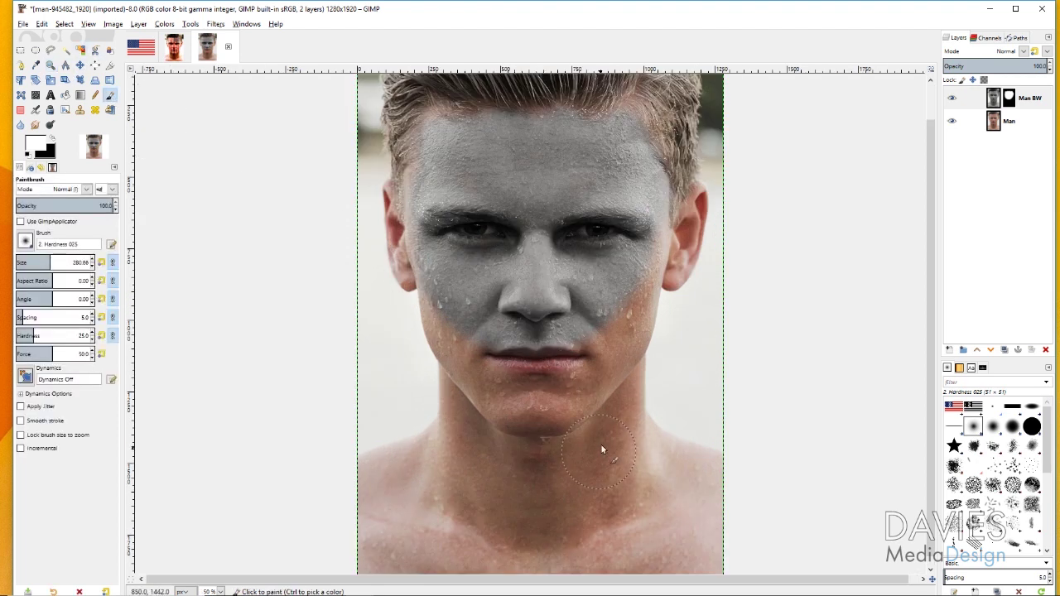
{"action": "mouse_move", "coordinate": [561, 388]}
{"action": "left_mouse_down"}
{"action": "mouse_move", "coordinate": [492, 358]}
{"action": "mouse_move", "coordinate": [580, 375]}
{"action": "mouse_move", "coordinate": [624, 302]}
{"action": "mouse_move", "coordinate": [511, 405]}
{"action": "mouse_move", "coordinate": [546, 419]}
{"action": "left_mouse_up"}
{"action": "left_click", "coordinate": [25, 241]}
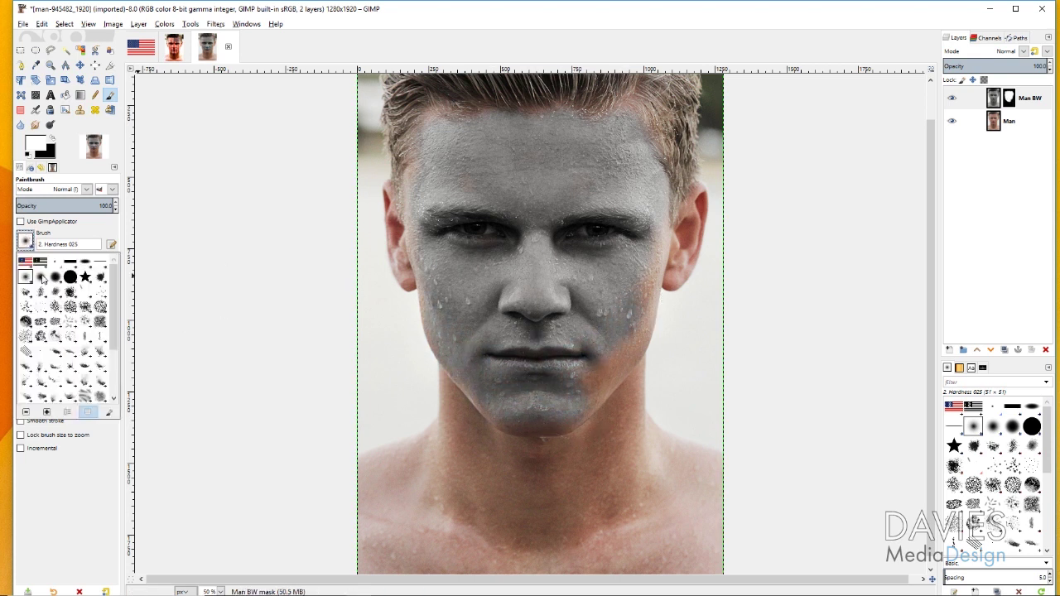
{"action": "left_click", "coordinate": [40, 277]}
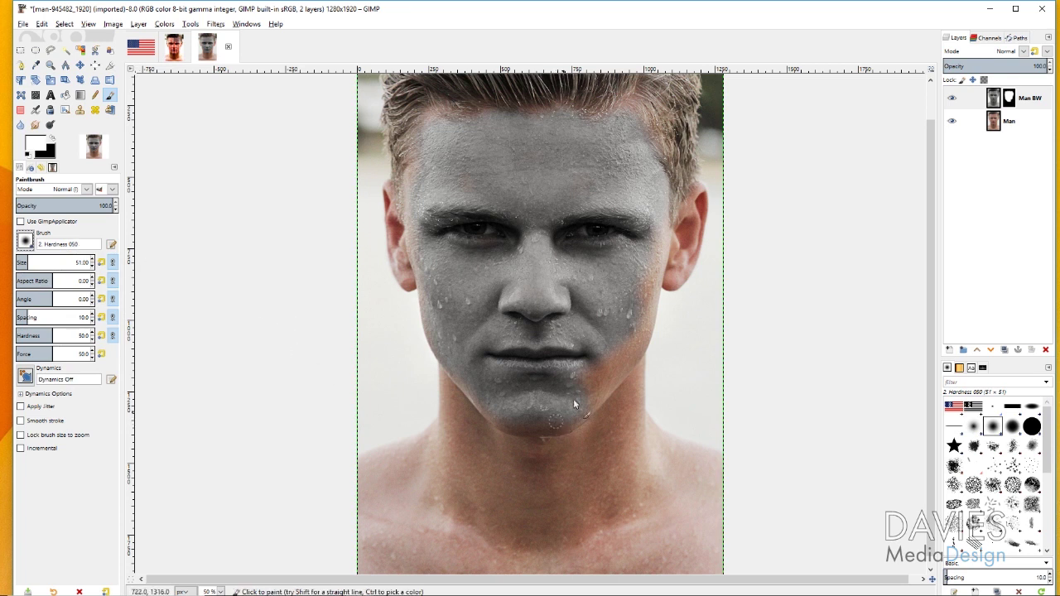
{"action": "left_click_drag", "start_coordinate": [33, 261], "coordinate": [55, 262]}
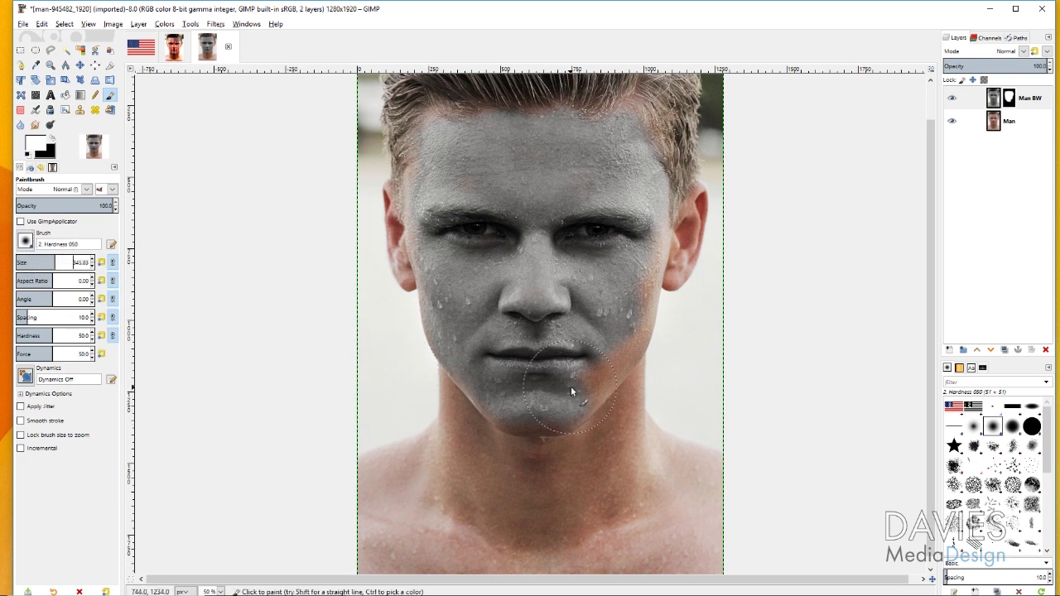
{"action": "key", "text": "bracketleft"}
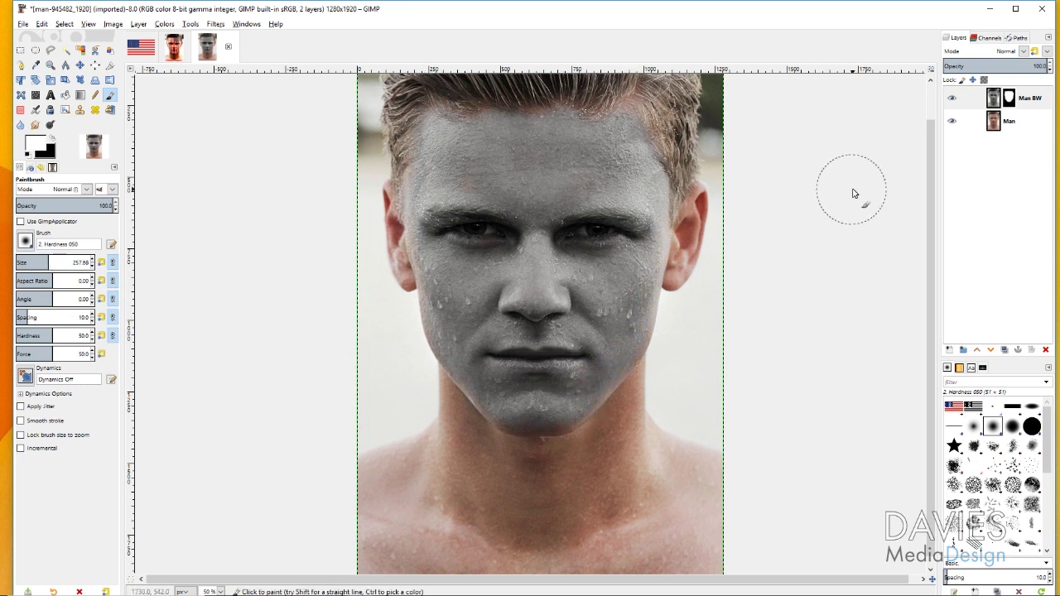
{"action": "left_click", "coordinate": [996, 99]}
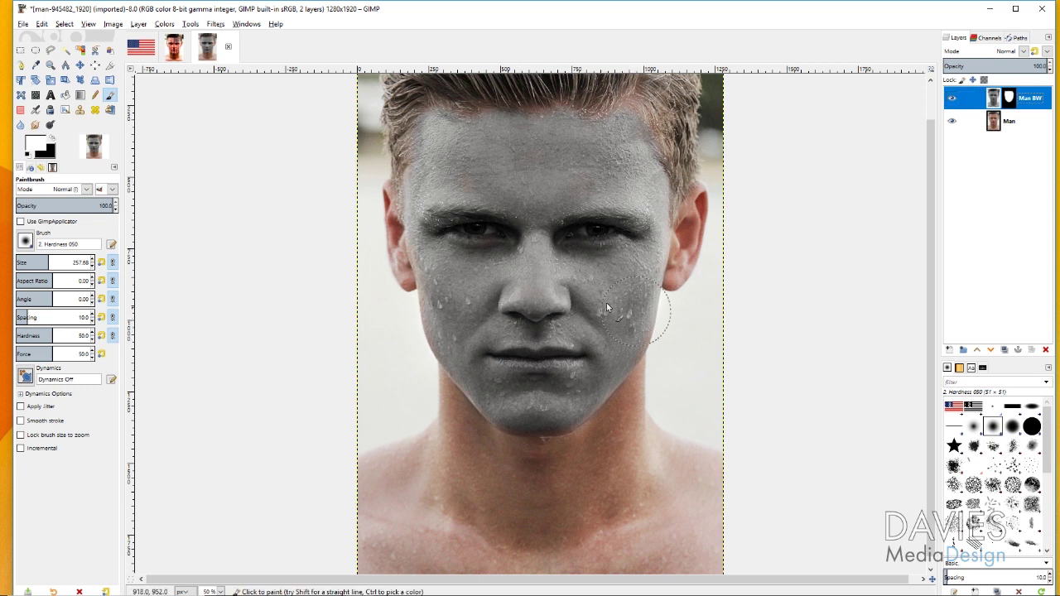
{"action": "left_click", "coordinate": [141, 47]}
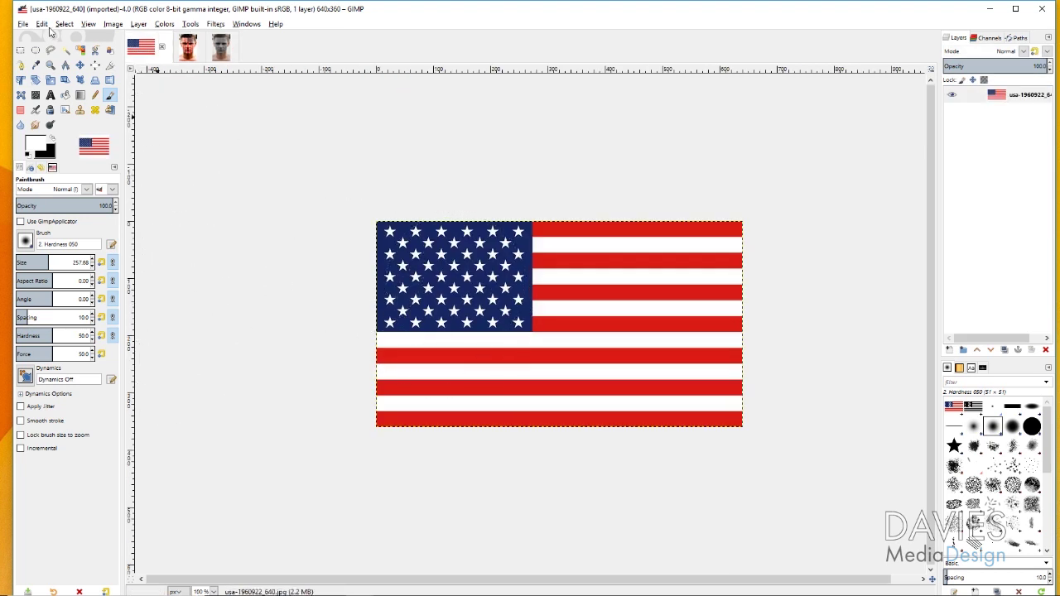
Copy the US flag and paste it into the portrait as a new layer
{"action": "left_click", "coordinate": [41, 24]}
{"action": "left_click", "coordinate": [58, 103]}
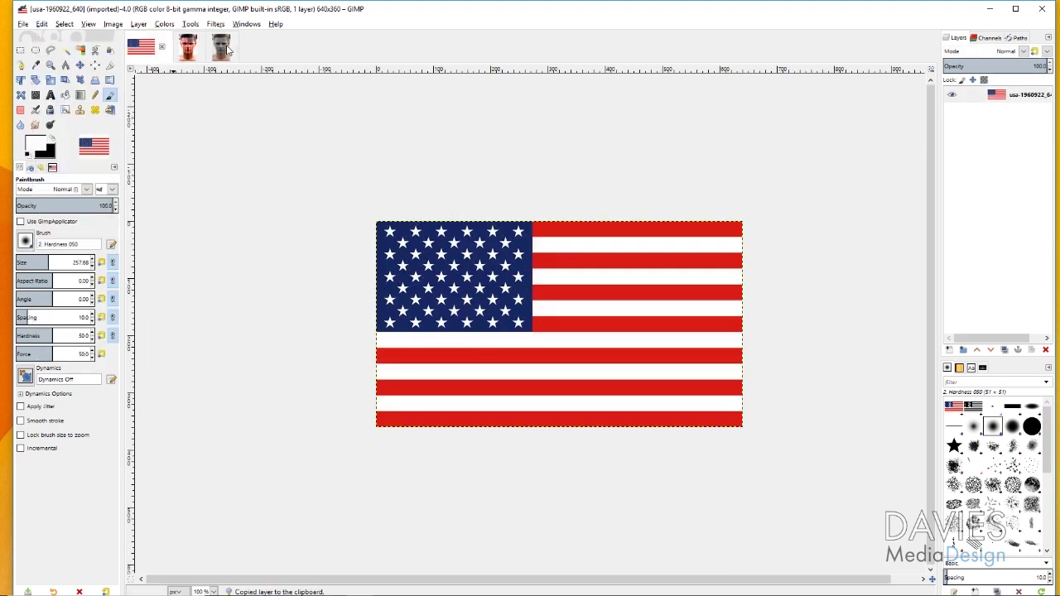
{"action": "left_click", "coordinate": [225, 50]}
{"action": "key", "text": "ctrl+v"}
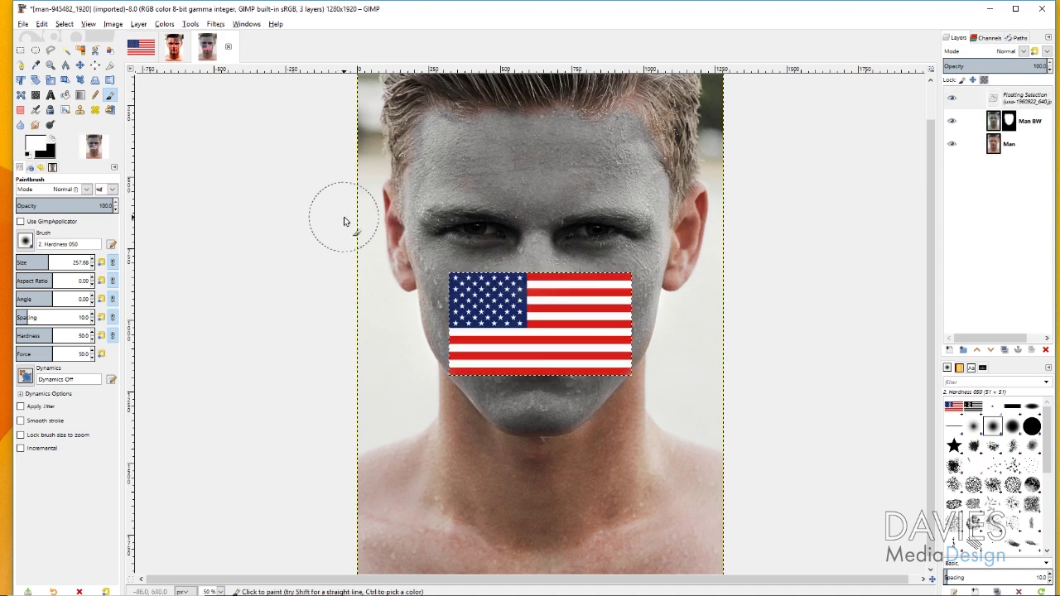
{"action": "left_click", "coordinate": [996, 100]}
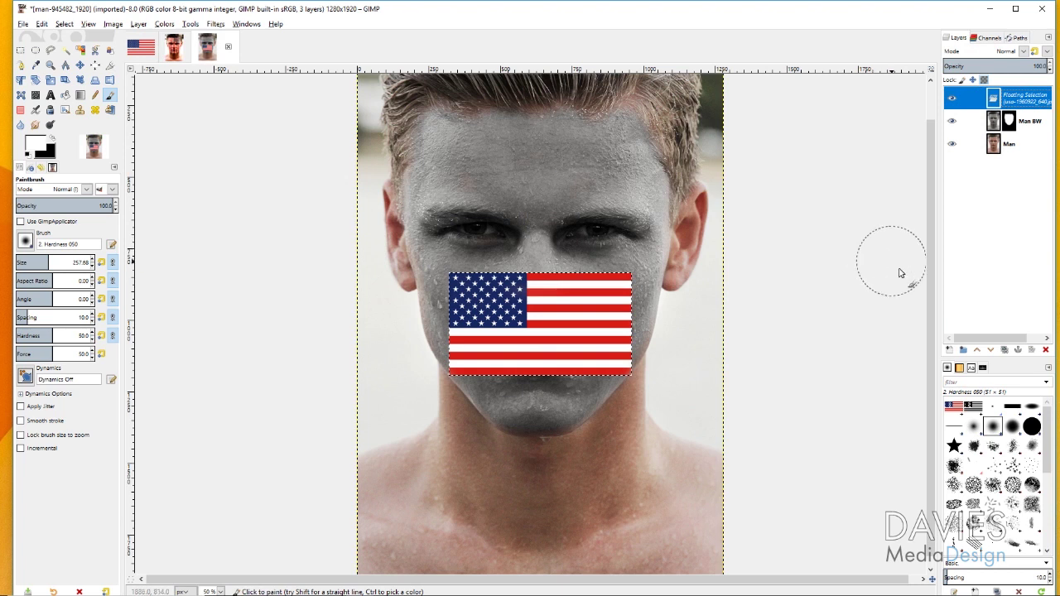
{"action": "left_click", "coordinate": [951, 350]}
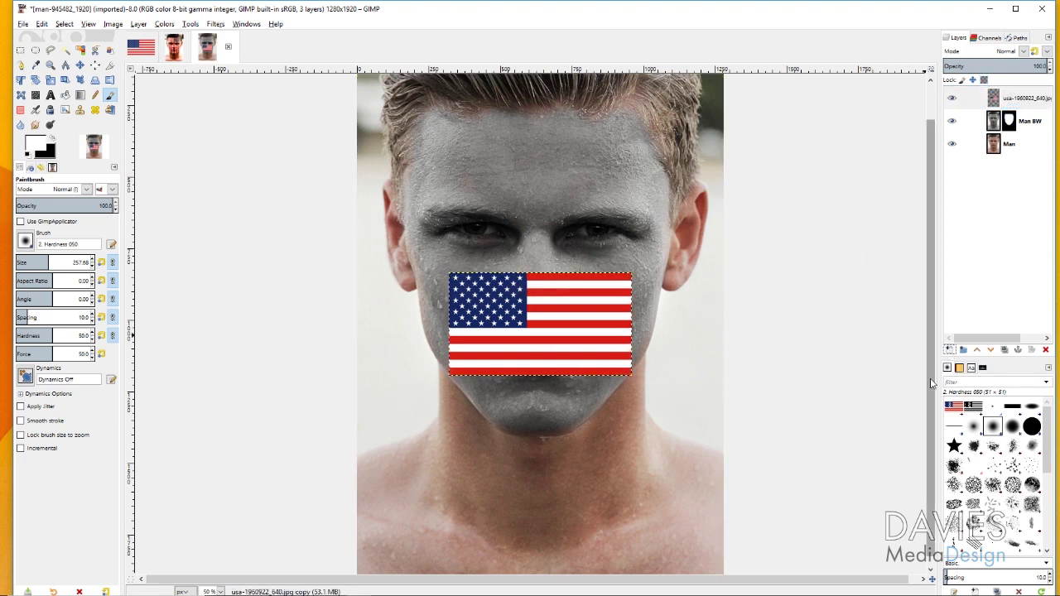
Rename the pasted flag layer to 'Flag'
{"action": "double_click", "coordinate": [1031, 98]}
{"action": "triple_click", "coordinate": [1036, 102]}
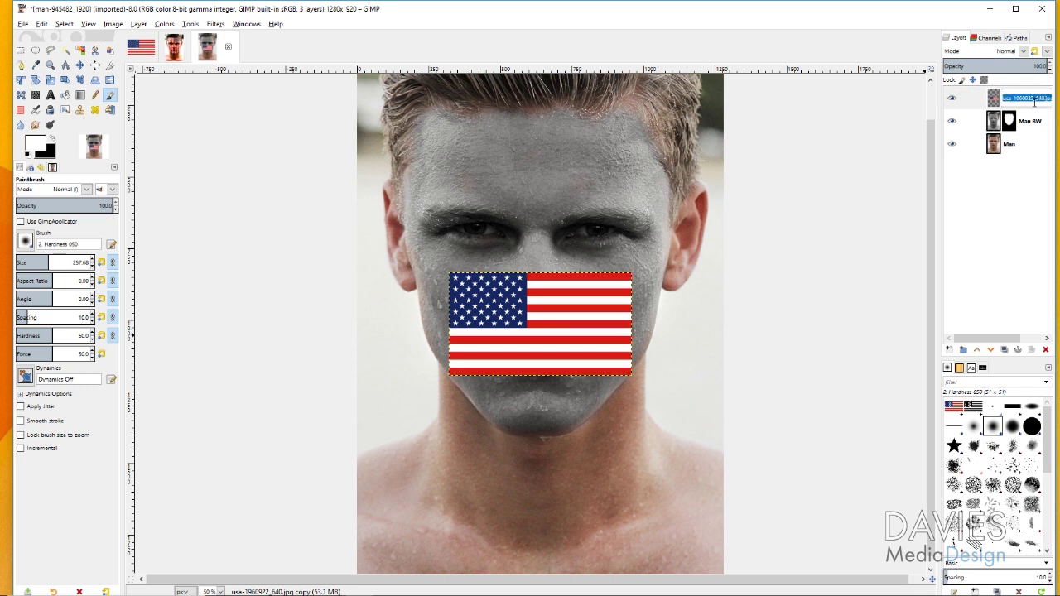
{"action": "type", "text": "Flag"}
{"action": "key", "text": "Return"}
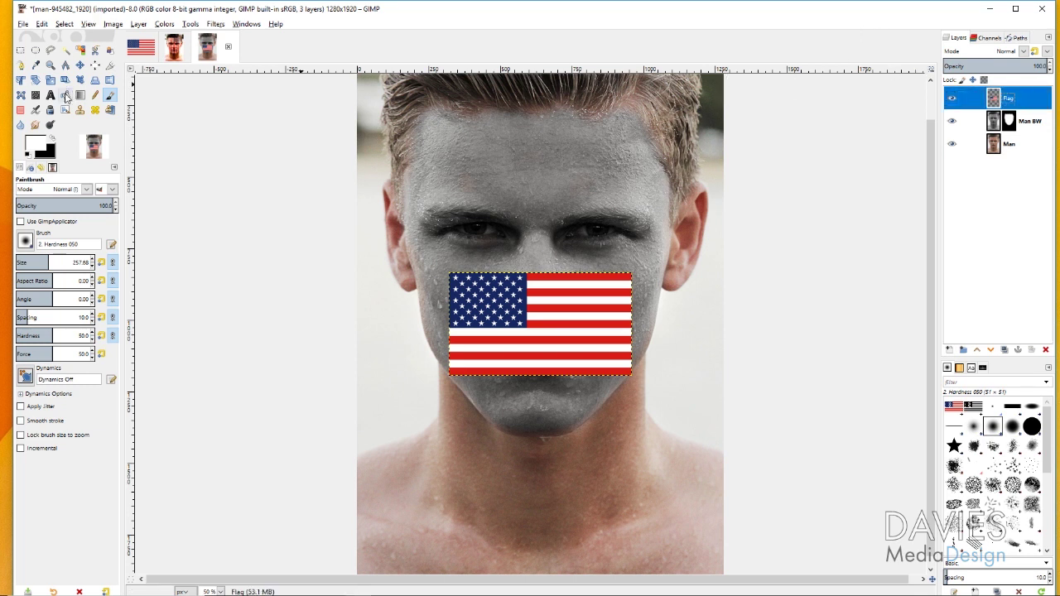
Rotate the Flag layer exactly 90 degrees so it stands upright
{"action": "left_click", "coordinate": [35, 80]}
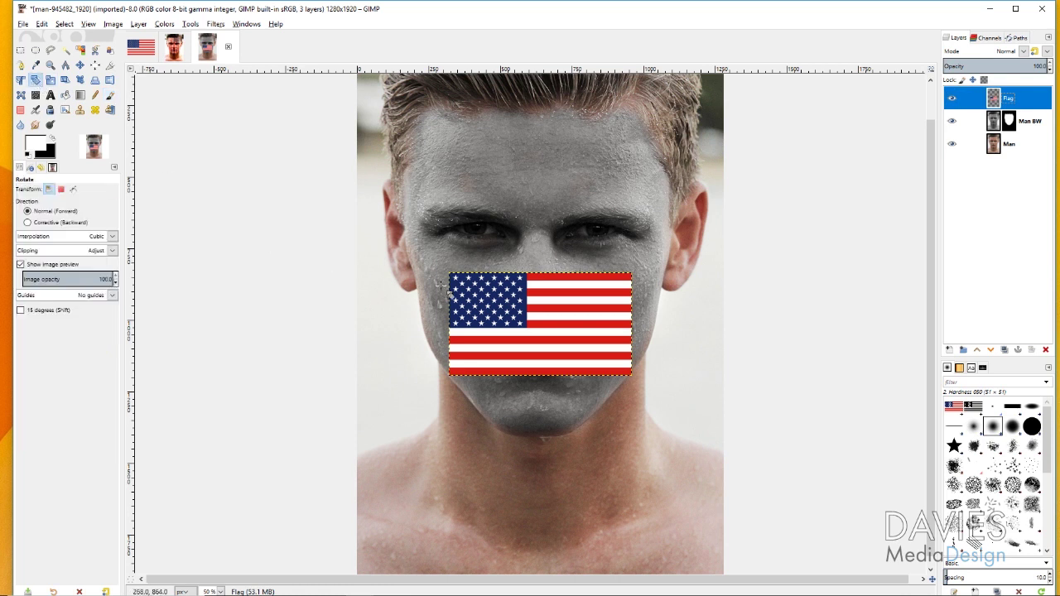
{"action": "left_click_drag", "start_coordinate": [470, 315], "coordinate": [546, 240]}
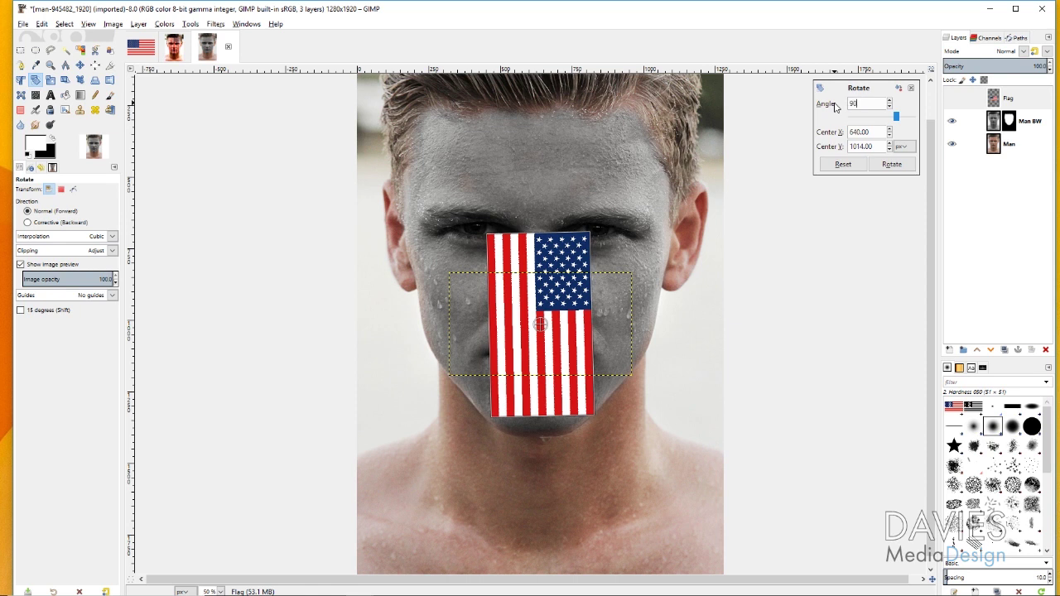
{"action": "type", "text": "90"}
{"action": "left_click", "coordinate": [892, 164]}
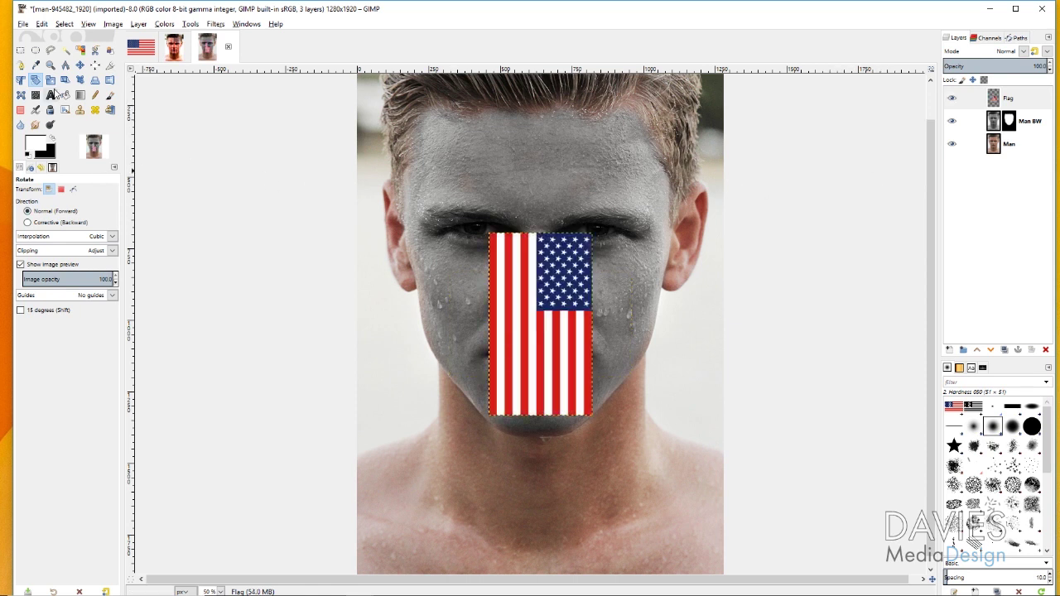
{"action": "left_click", "coordinate": [80, 65]}
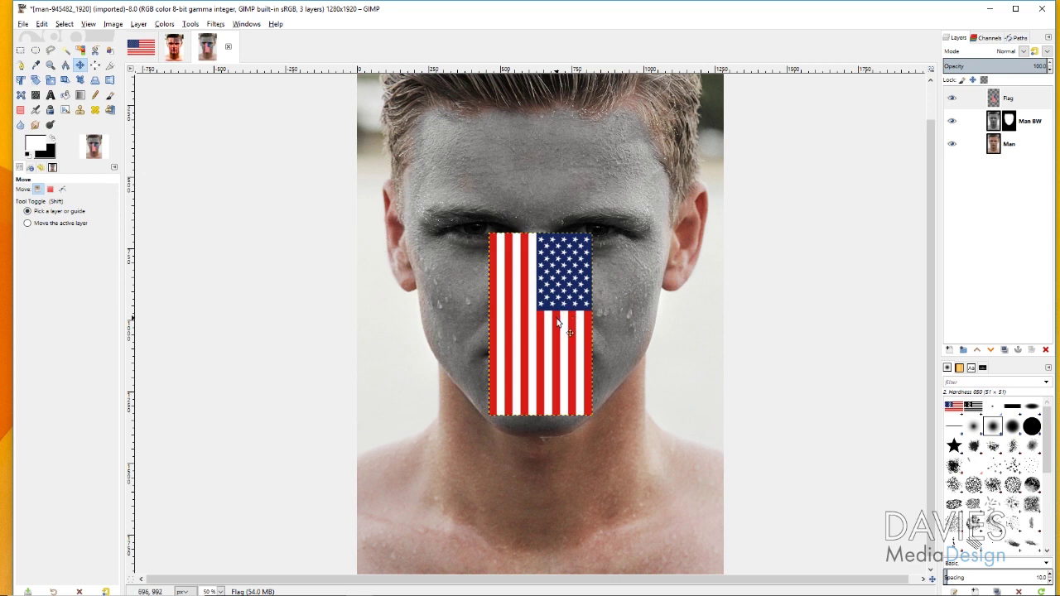
Move the flag up over the face and enlarge it proportionally to 781×1384
{"action": "left_click_drag", "start_coordinate": [557, 323], "coordinate": [547, 251]}
{"action": "left_click", "coordinate": [51, 79]}
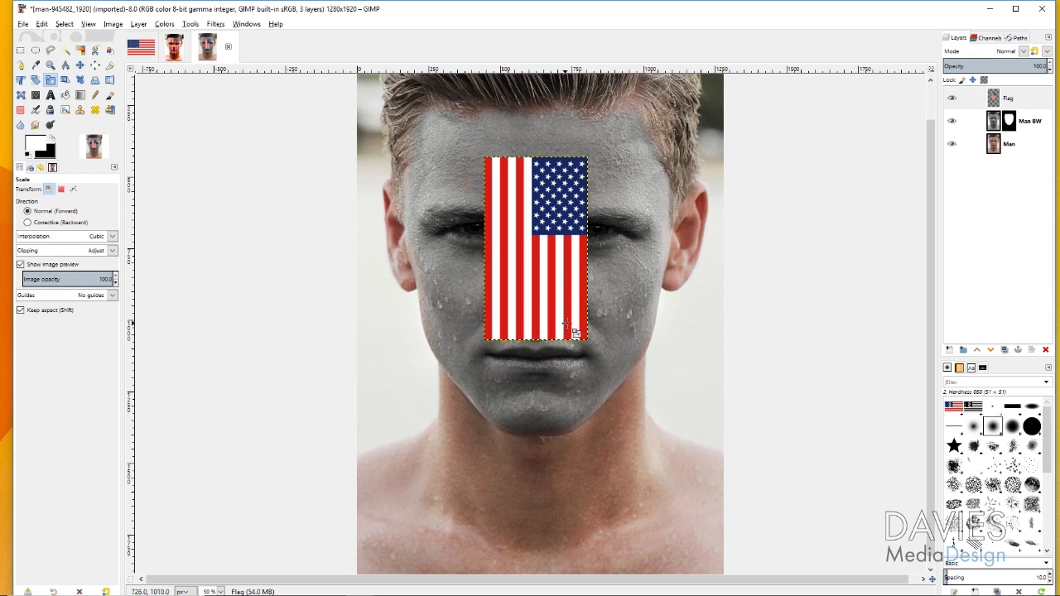
{"action": "left_click_drag", "start_coordinate": [585, 338], "coordinate": [673, 373]}
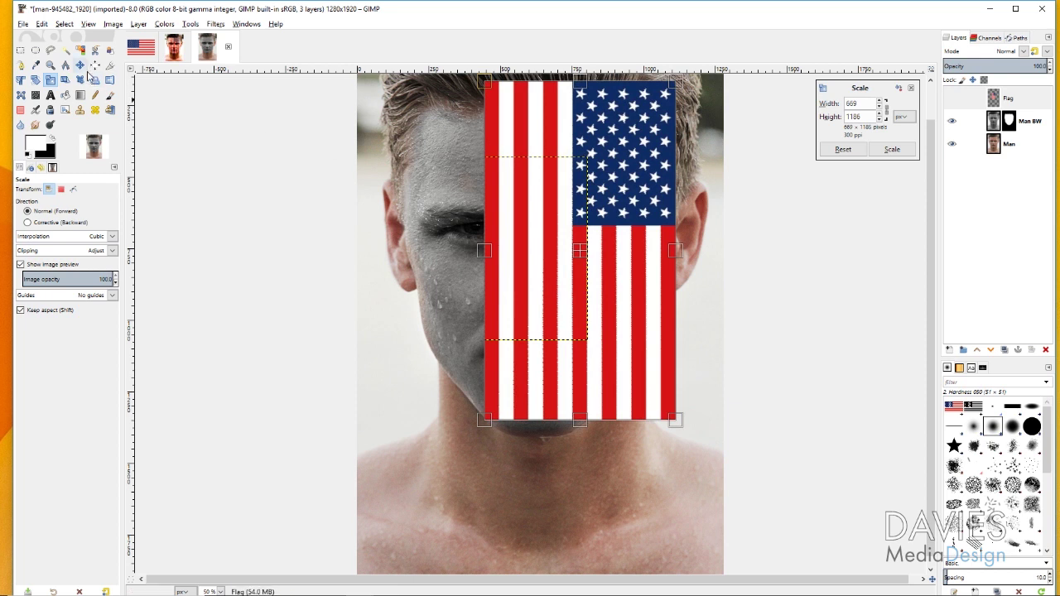
{"action": "left_click_drag", "start_coordinate": [588, 258], "coordinate": [542, 283]}
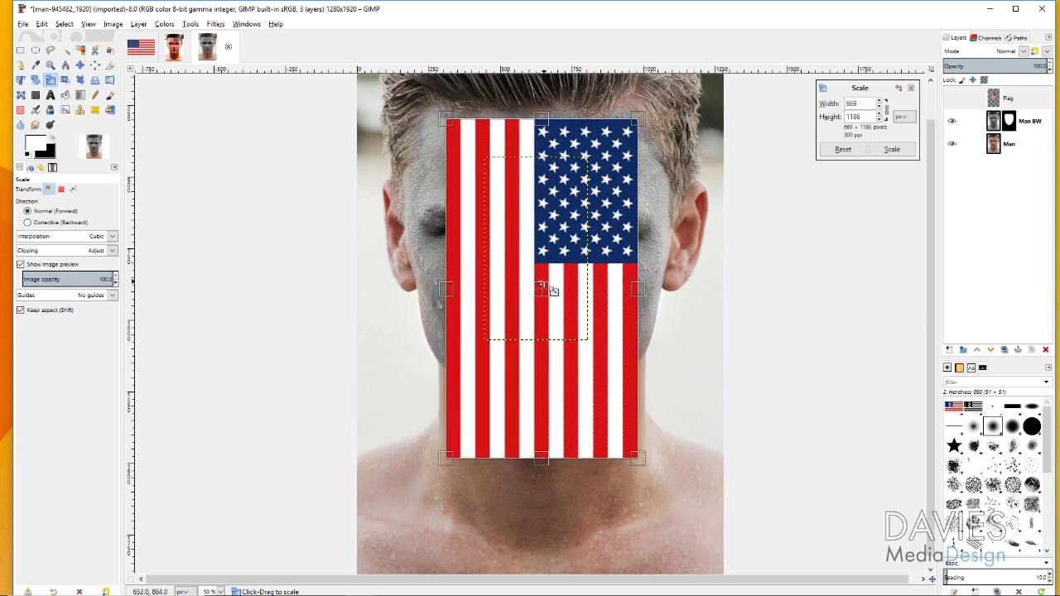
{"action": "left_click_drag", "start_coordinate": [636, 289], "coordinate": [669, 288]}
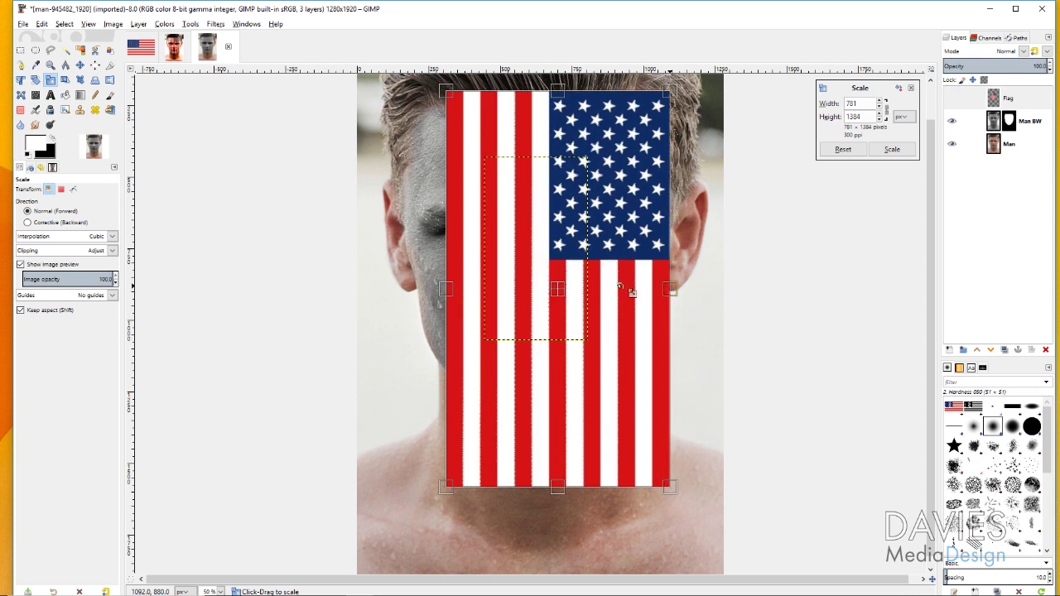
Fine-tune the flag to 768×1361, centre it, and lower its opacity to 21.4
{"action": "left_click_drag", "start_coordinate": [558, 289], "coordinate": [549, 327]}
{"action": "left_click_drag", "start_coordinate": [652, 311], "coordinate": [645, 305]}
{"action": "left_click_drag", "start_coordinate": [547, 317], "coordinate": [553, 317]}
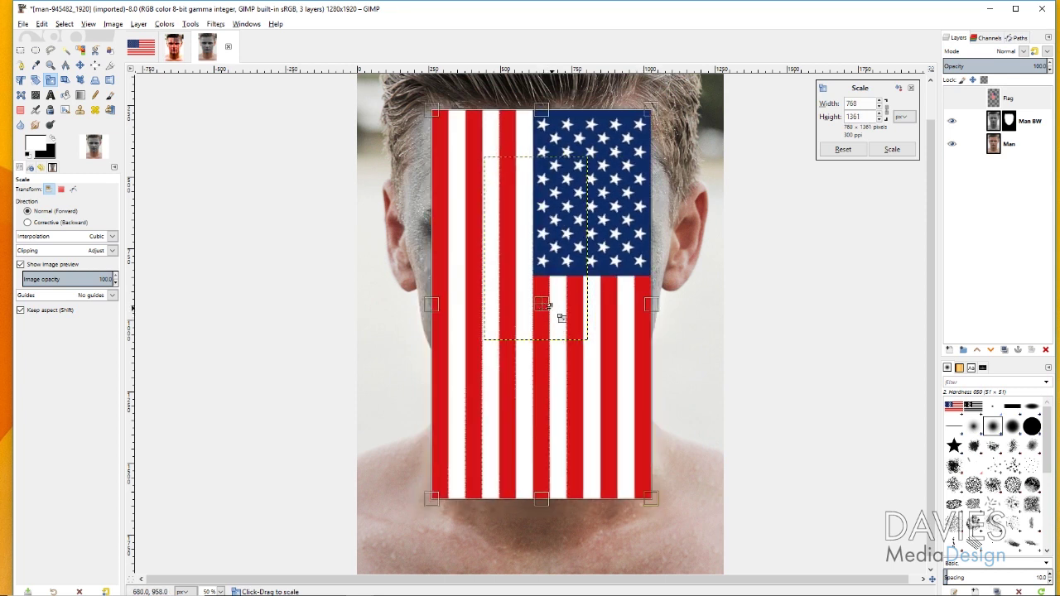
{"action": "left_click", "coordinate": [911, 156]}
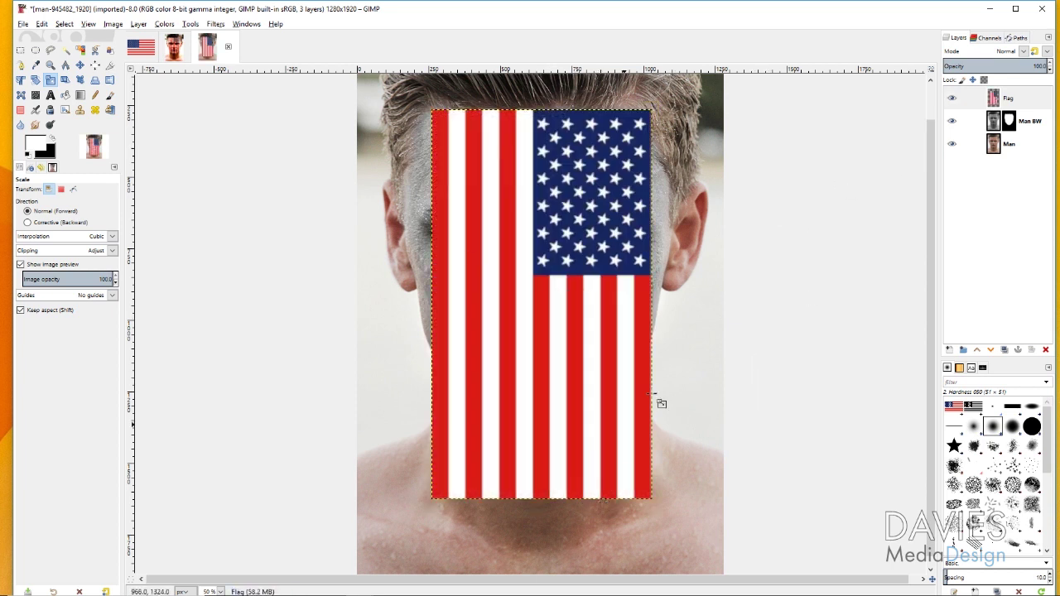
{"action": "left_click", "coordinate": [994, 98]}
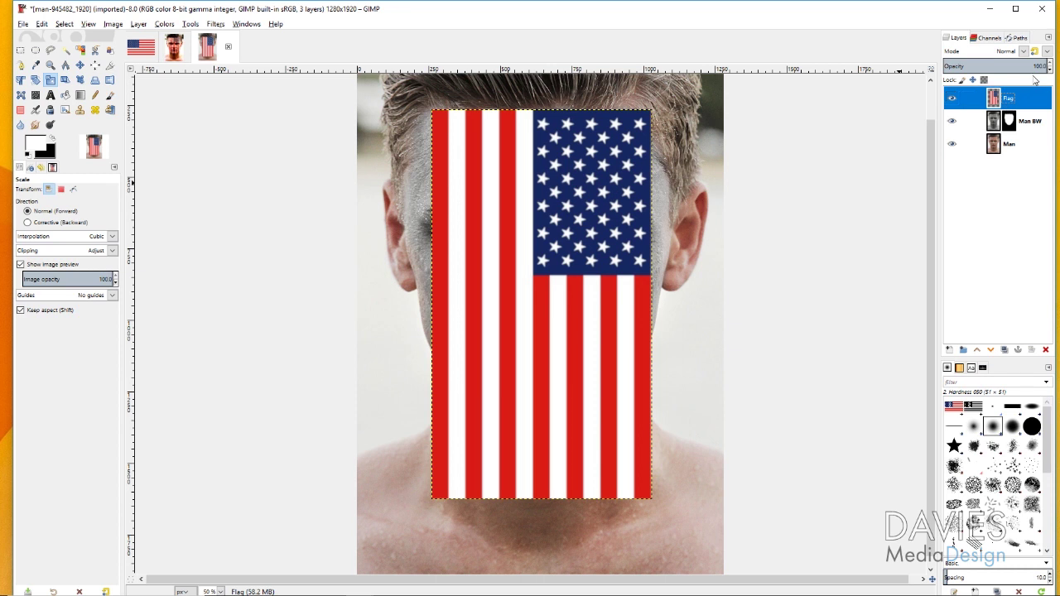
{"action": "left_click_drag", "start_coordinate": [1036, 66], "coordinate": [967, 67]}
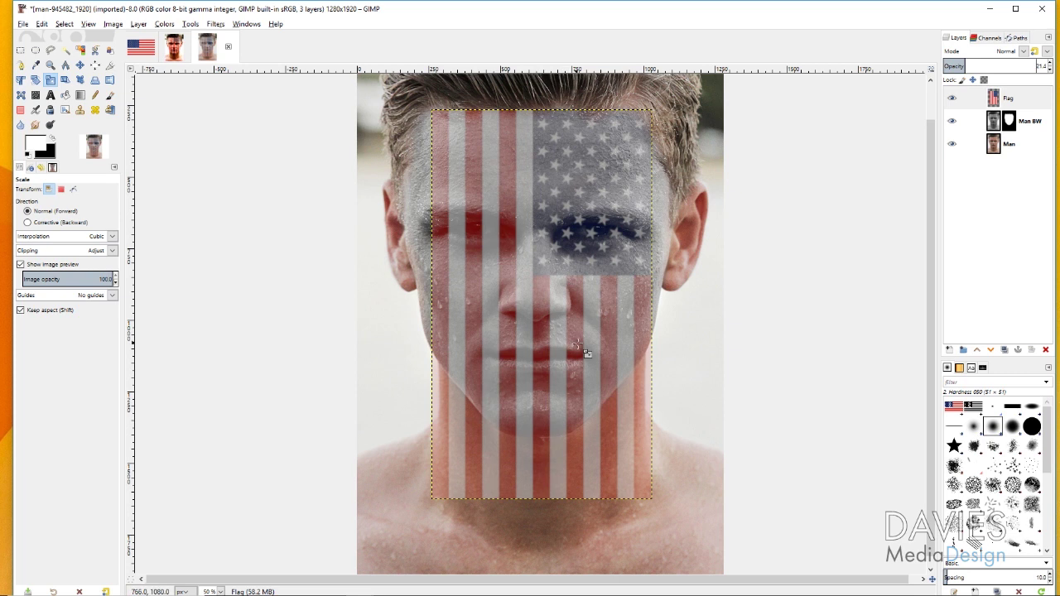
Extend the Flag layer to the full portrait canvas with Layer to Image Size
{"action": "left_click", "coordinate": [139, 24]}
{"action": "left_click", "coordinate": [171, 186]}
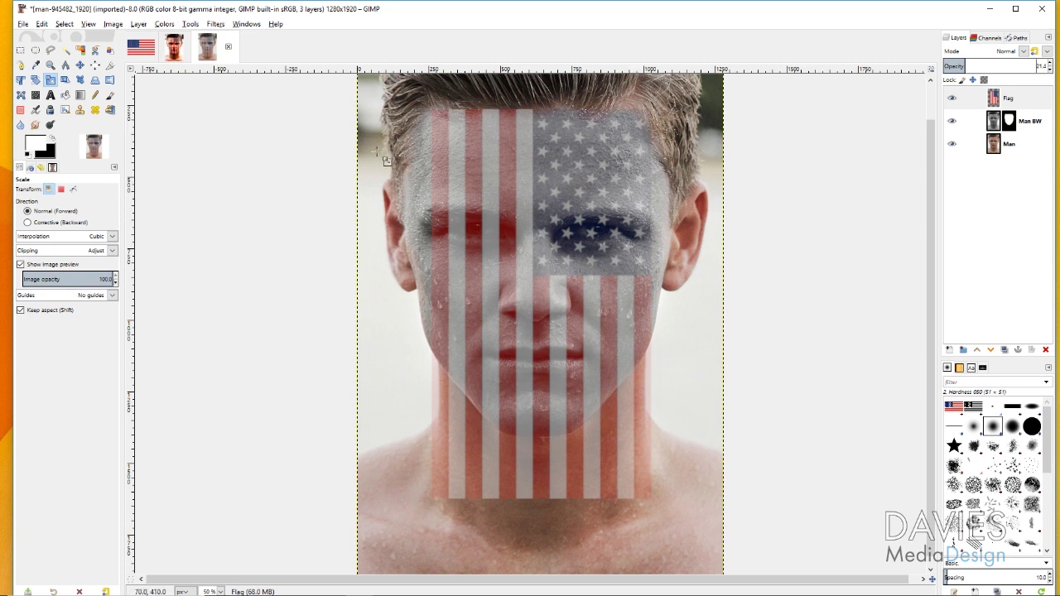
{"action": "left_click", "coordinate": [215, 24]}
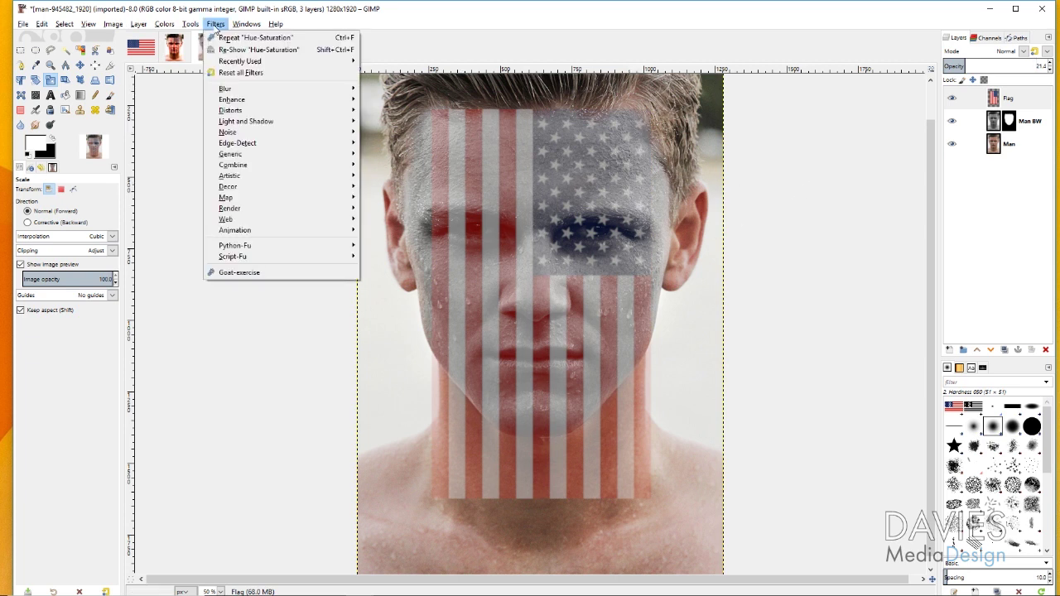
Apply Whirl and Pinch to the Flag layer with pinch -0.780 and radius 0.994
{"action": "mouse_move", "coordinate": [246, 113]}
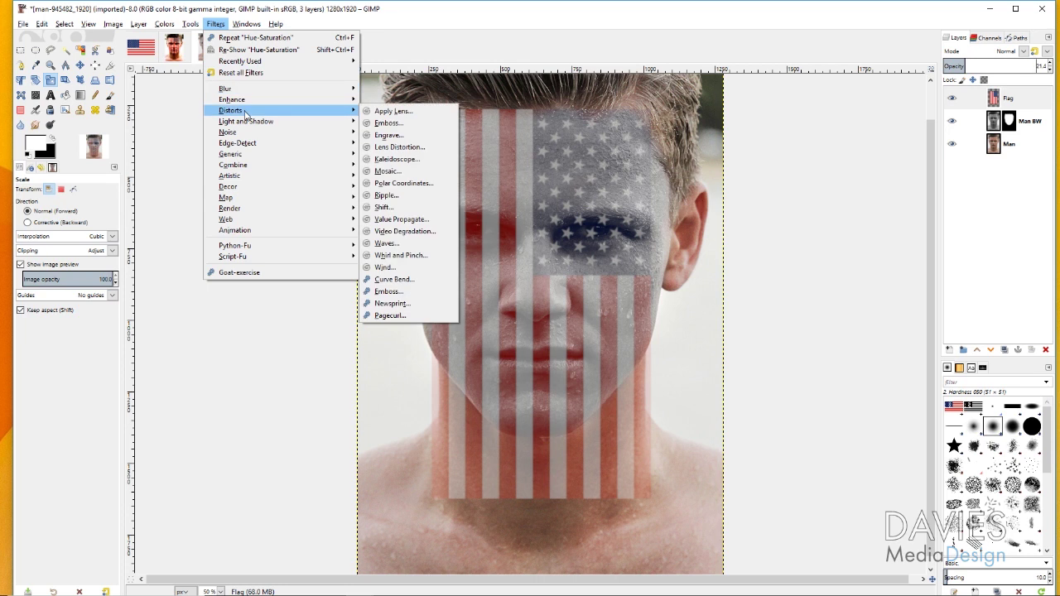
{"action": "left_click", "coordinate": [409, 256]}
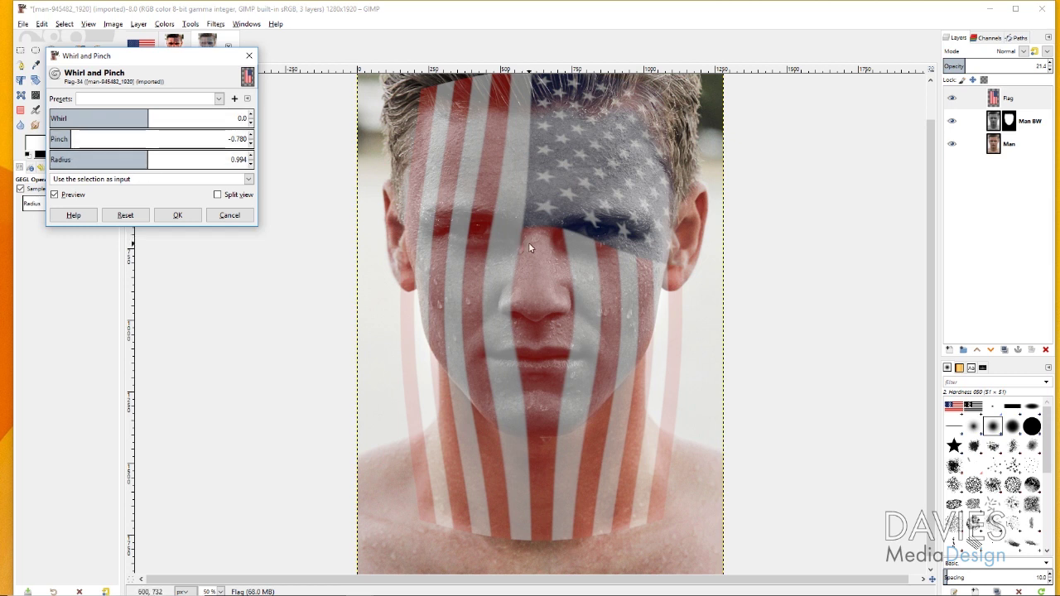
{"action": "left_click", "coordinate": [221, 198]}
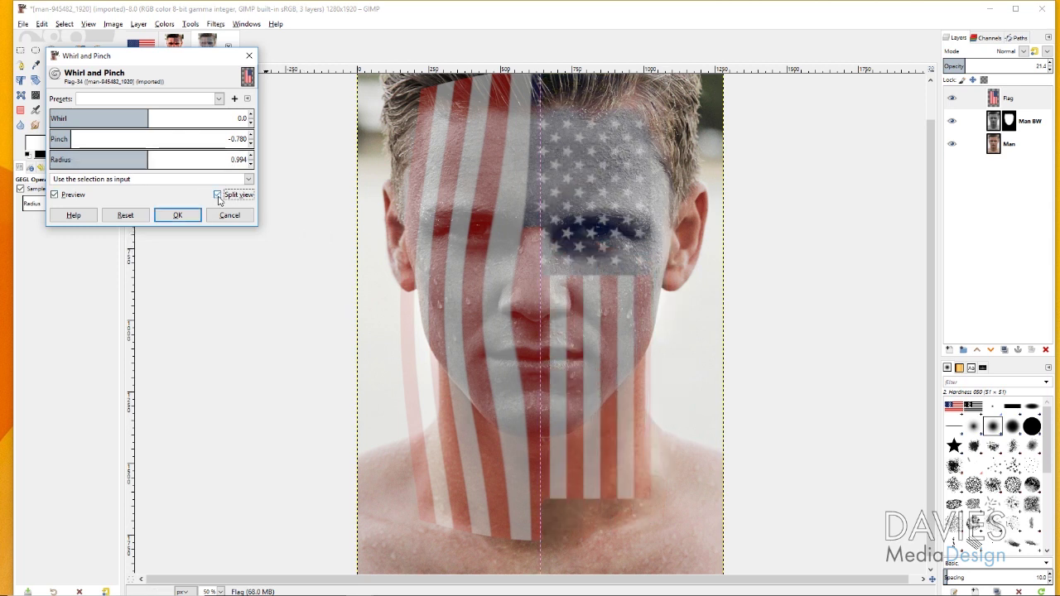
{"action": "left_click", "coordinate": [219, 196]}
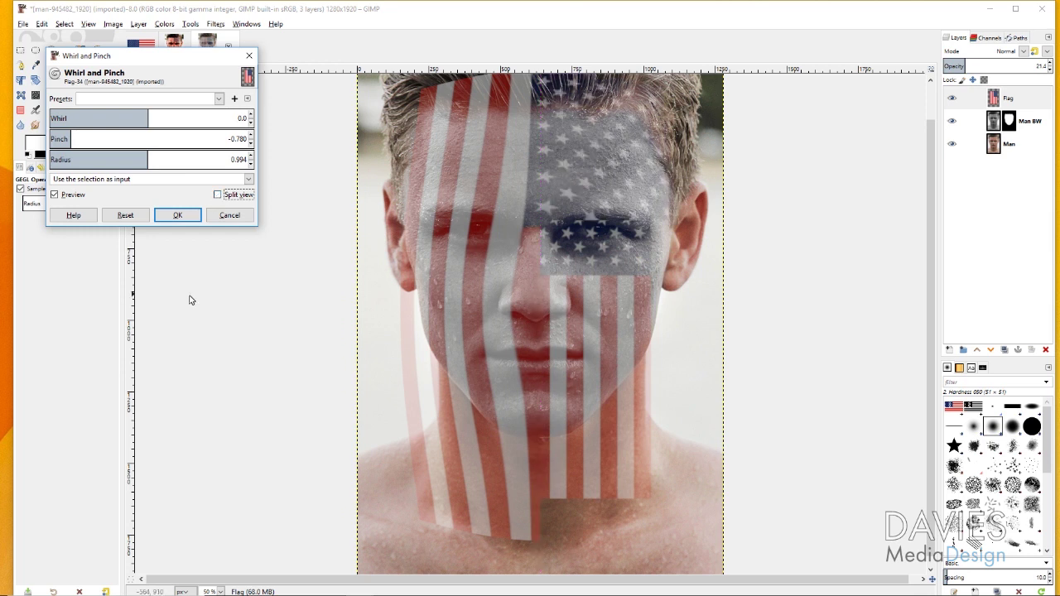
{"action": "left_click", "coordinate": [188, 218]}
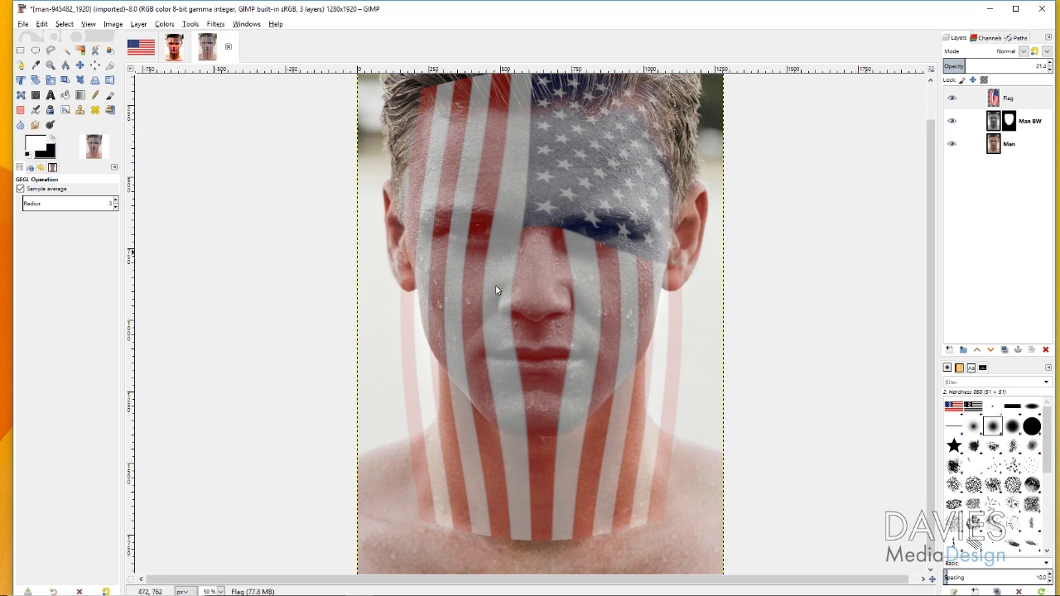
Scale the Flag layer to about 1170×1755, shift it slightly right over the face, then hide it
{"action": "left_click", "coordinate": [1007, 101]}
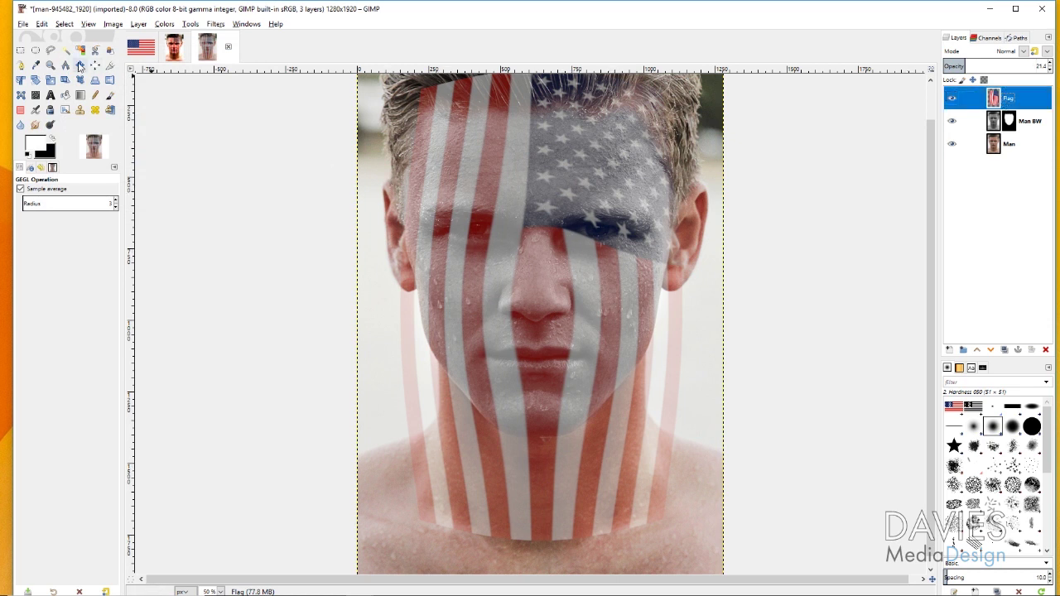
{"action": "left_click", "coordinate": [50, 81]}
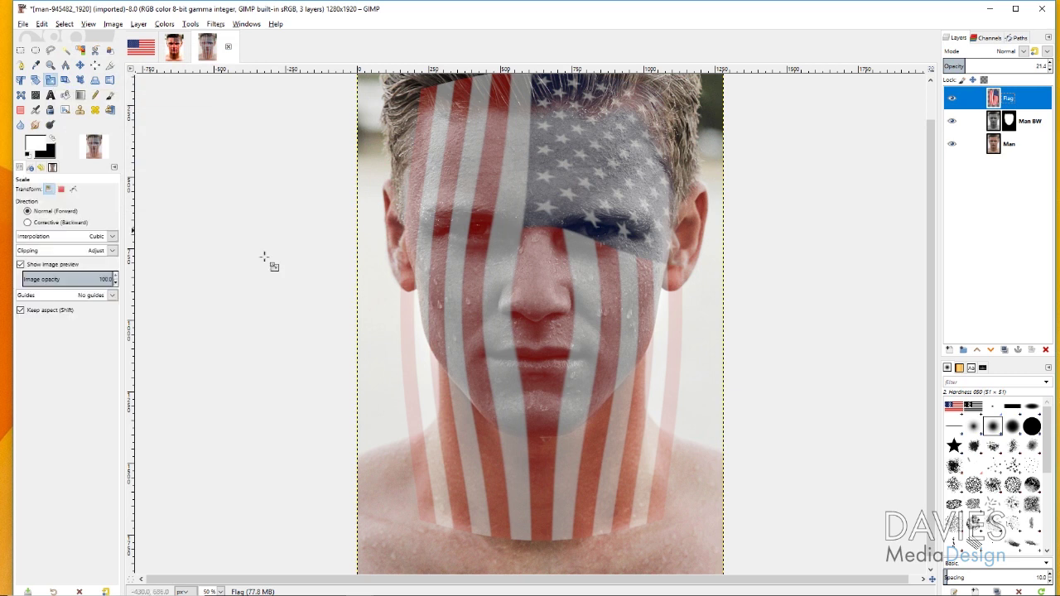
{"action": "left_click", "coordinate": [594, 435]}
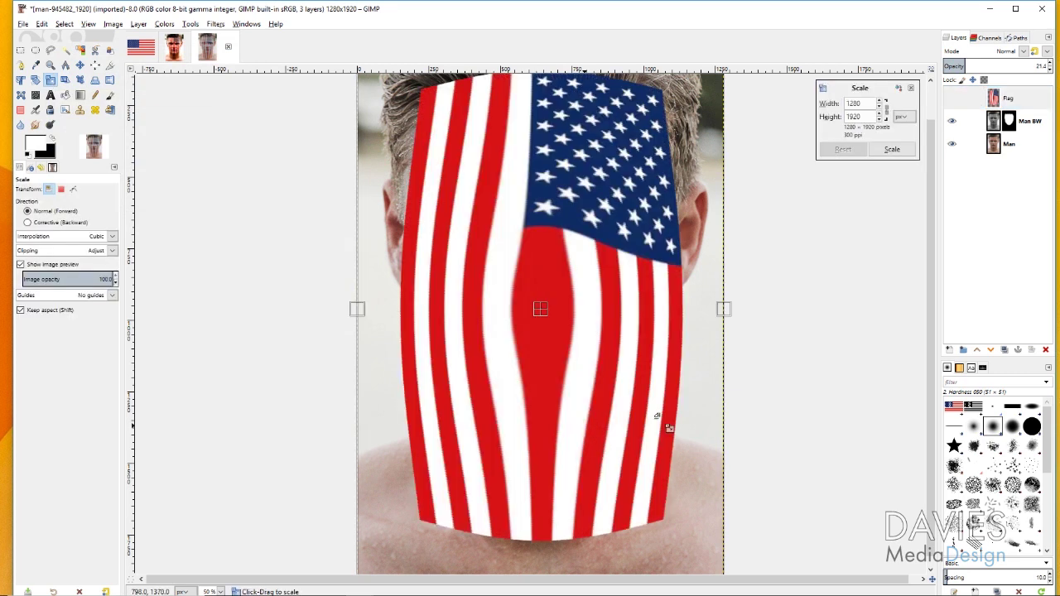
{"action": "left_click_drag", "start_coordinate": [721, 306], "coordinate": [686, 305]}
{"action": "mouse_move", "coordinate": [527, 309]}
{"action": "left_mouse_down"}
{"action": "mouse_move", "coordinate": [547, 314]}
{"action": "mouse_move", "coordinate": [538, 311]}
{"action": "left_mouse_up"}
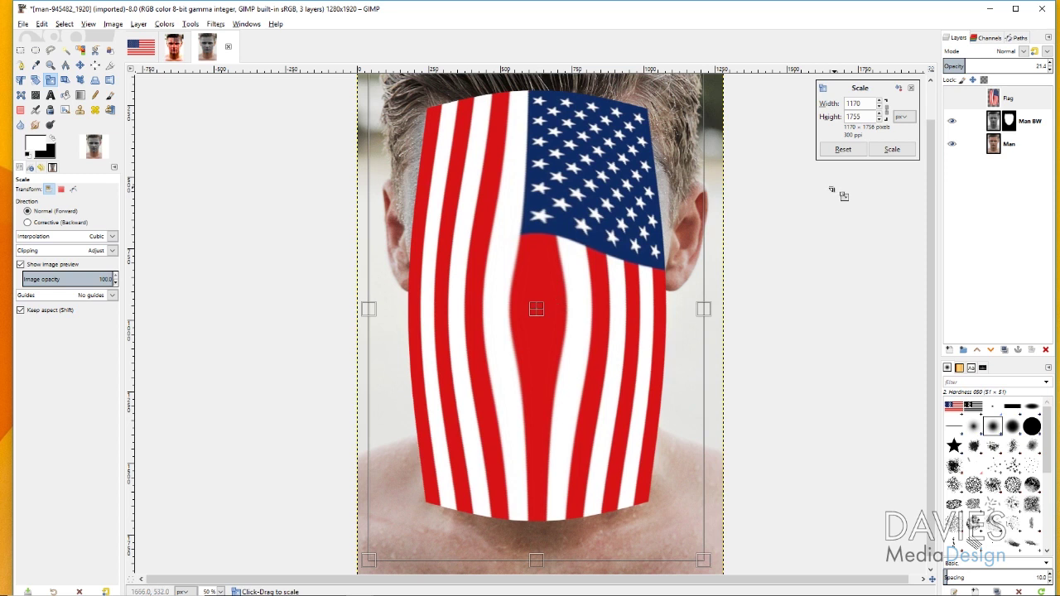
{"action": "left_click", "coordinate": [890, 154]}
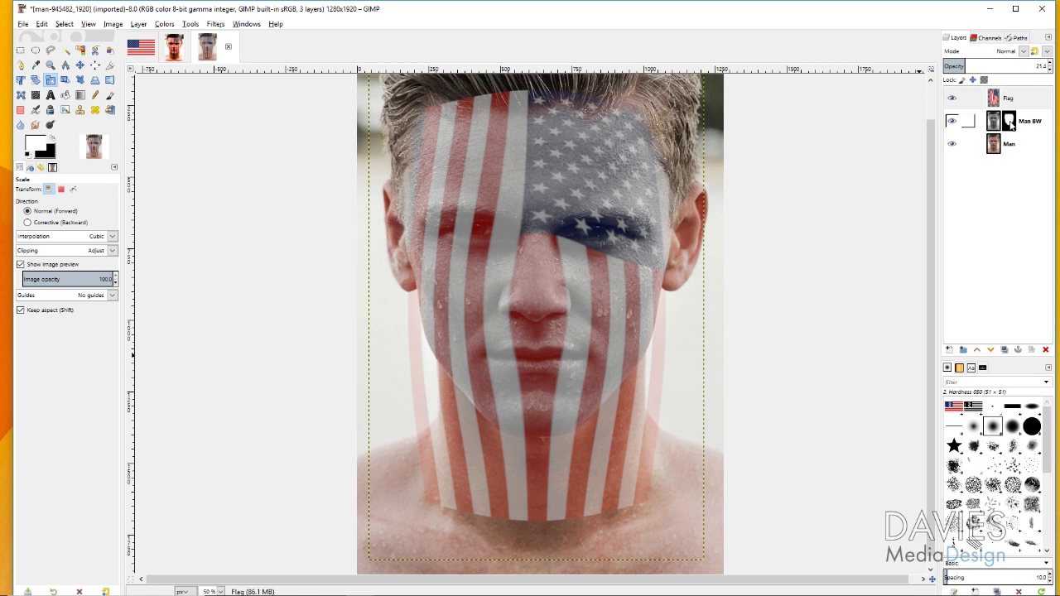
{"action": "left_click", "coordinate": [952, 97]}
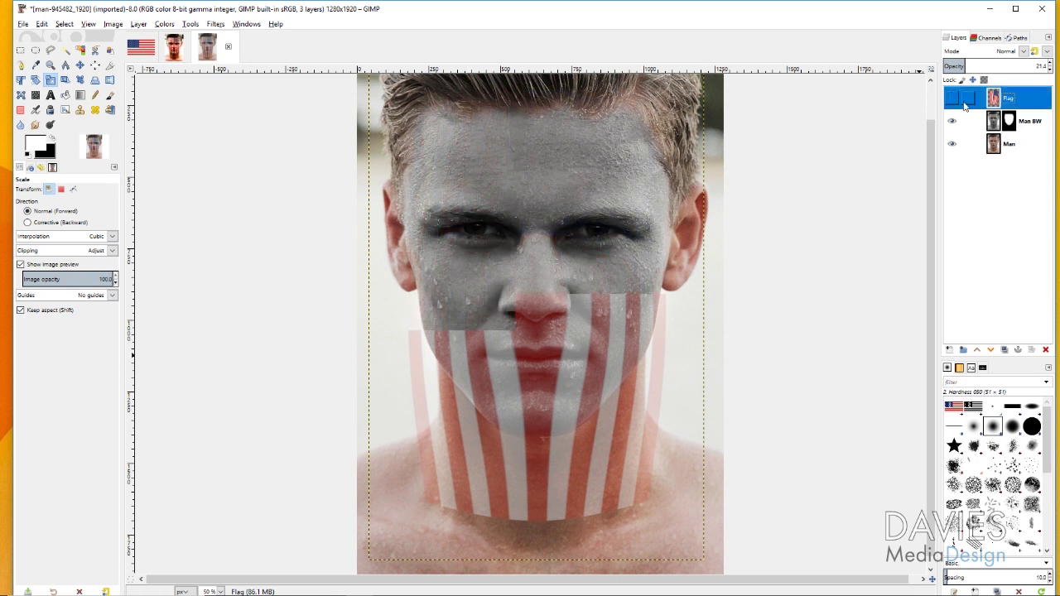
Set up a black Paintbrush of about size 58 on the Man BW mask, zoomed in on the eyes
{"action": "left_click", "coordinate": [1009, 121]}
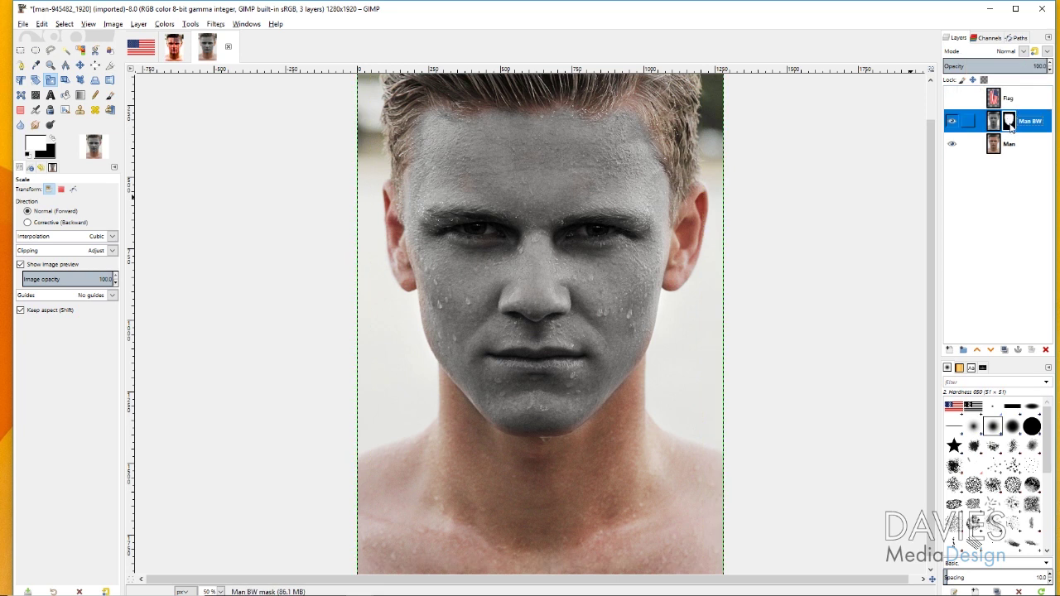
{"action": "left_click", "coordinate": [995, 121]}
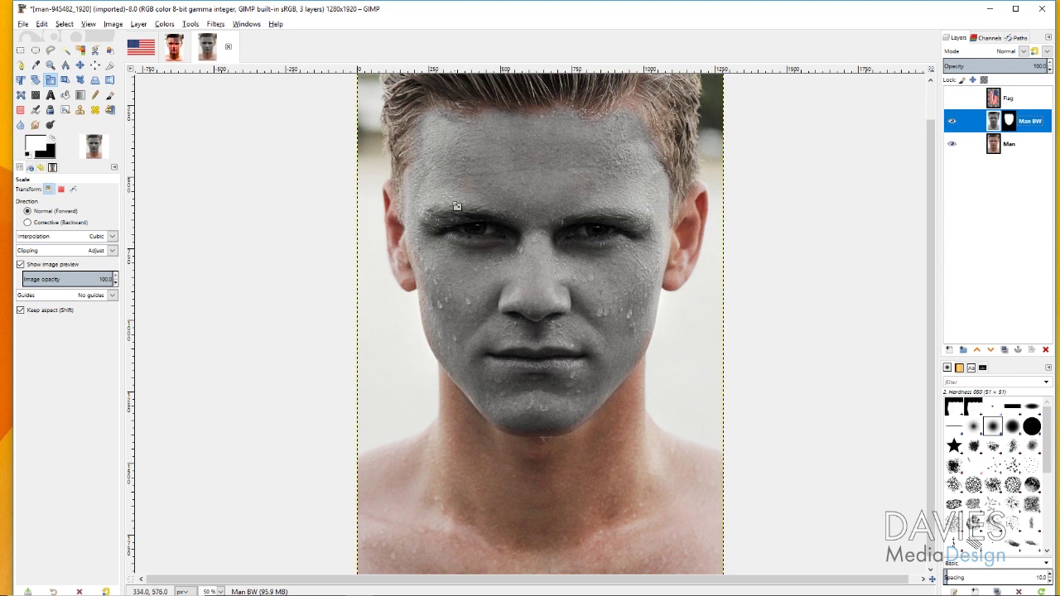
{"action": "left_click", "coordinate": [109, 96]}
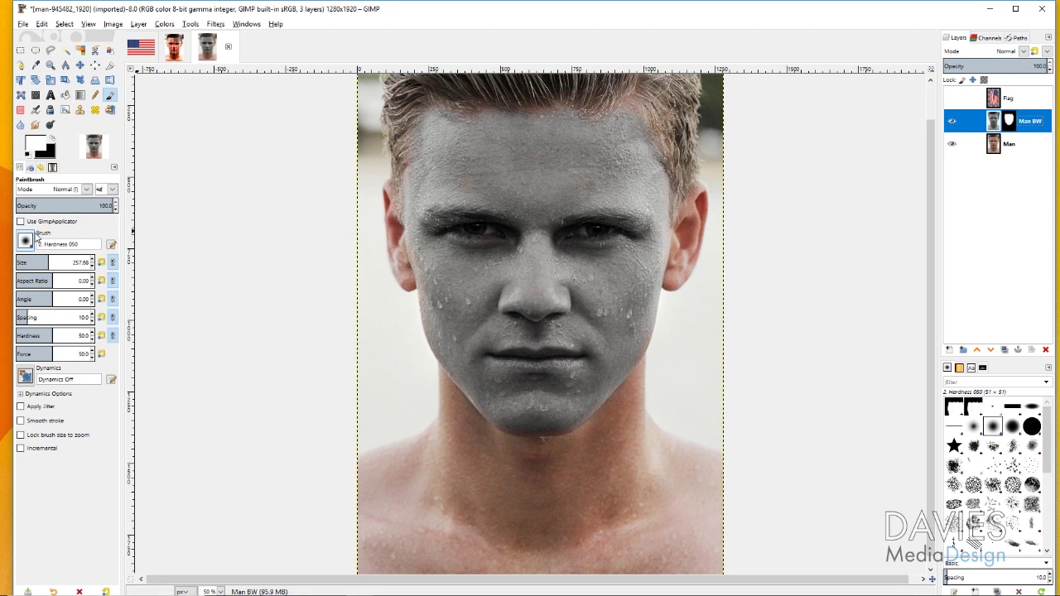
{"action": "left_click_drag", "start_coordinate": [64, 263], "coordinate": [38, 262]}
{"action": "left_click_drag", "start_coordinate": [16, 262], "coordinate": [7, 263]}
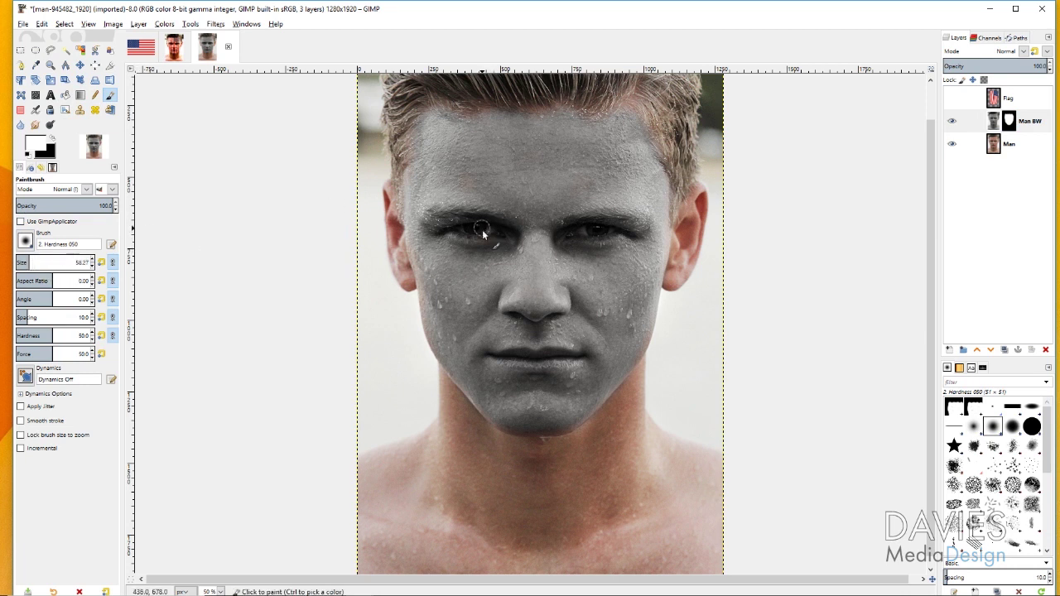
{"action": "left_click", "coordinate": [53, 141]}
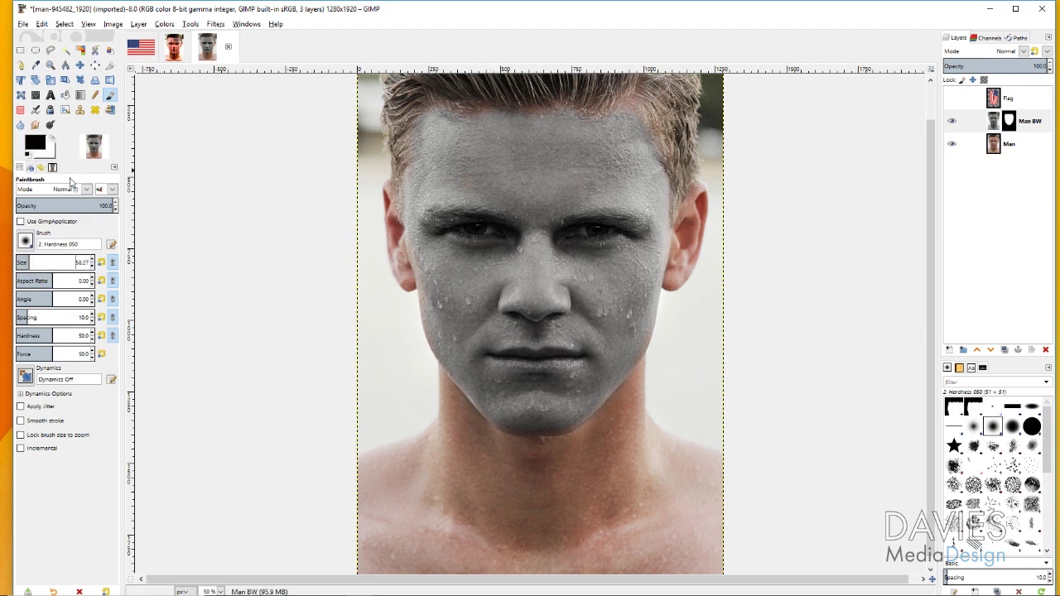
{"action": "left_click", "coordinate": [51, 64]}
{"action": "left_click_drag", "start_coordinate": [417, 197], "coordinate": [654, 268]}
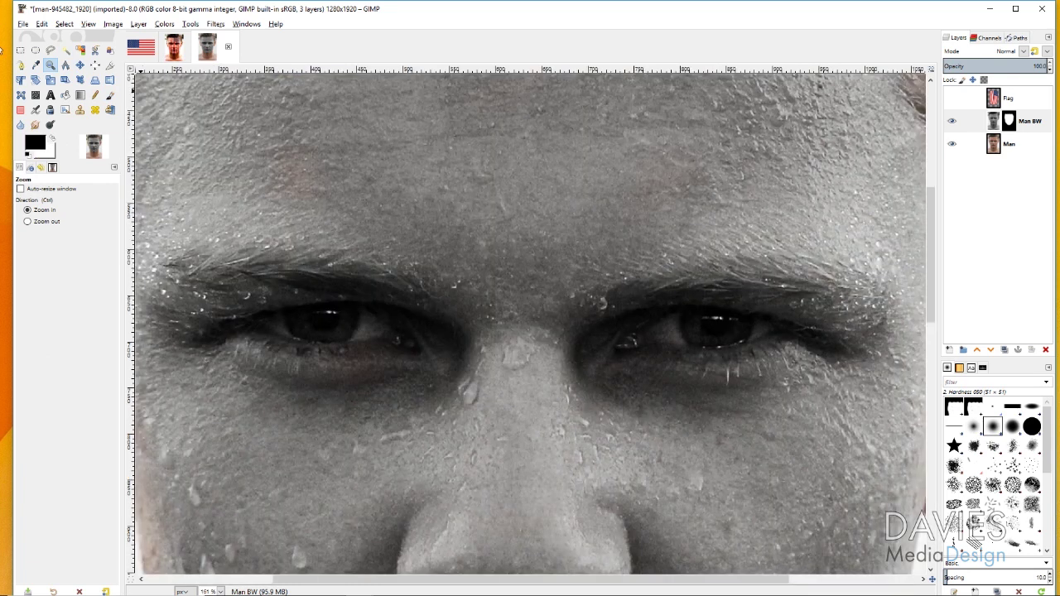
{"action": "left_click", "coordinate": [110, 96]}
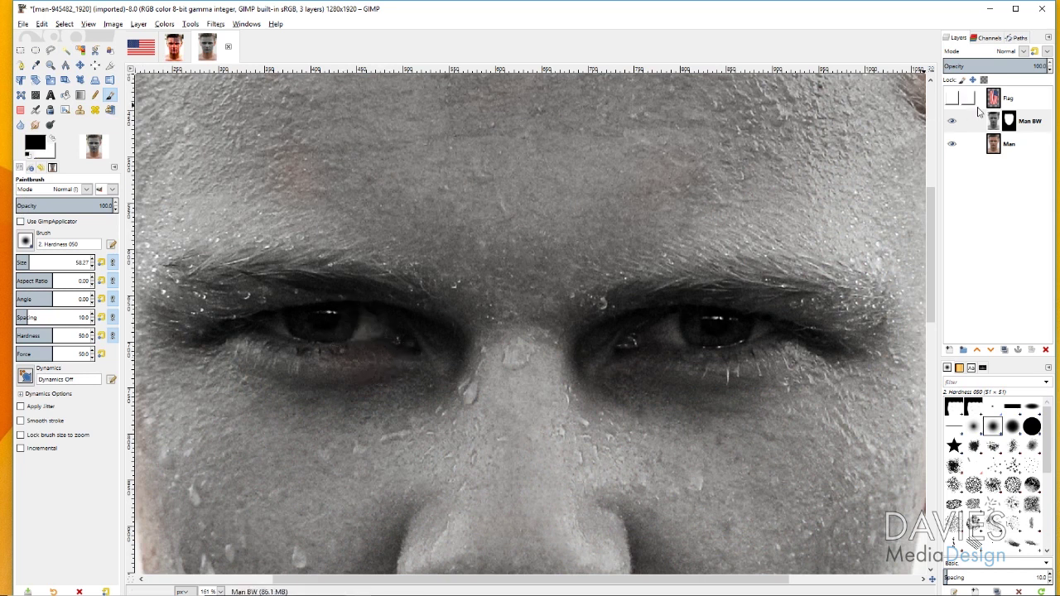
{"action": "left_click", "coordinate": [1009, 121]}
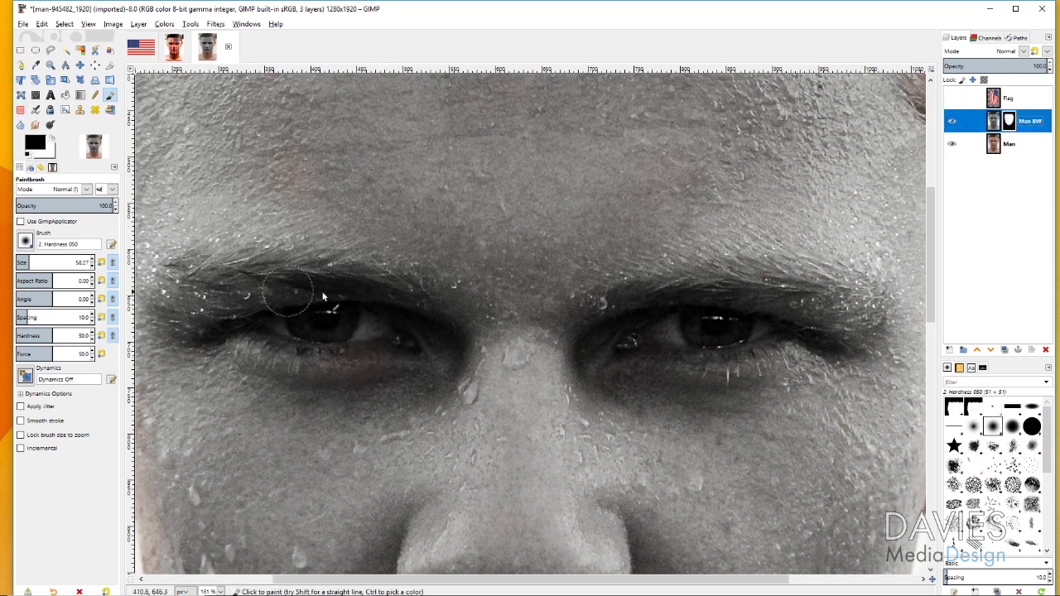
Paint the mask over both eyes to restore their original colour, shrinking the brush to 27.27
{"action": "mouse_move", "coordinate": [351, 324]}
{"action": "left_mouse_down"}
{"action": "mouse_move", "coordinate": [331, 313]}
{"action": "mouse_move", "coordinate": [322, 325]}
{"action": "left_mouse_up"}
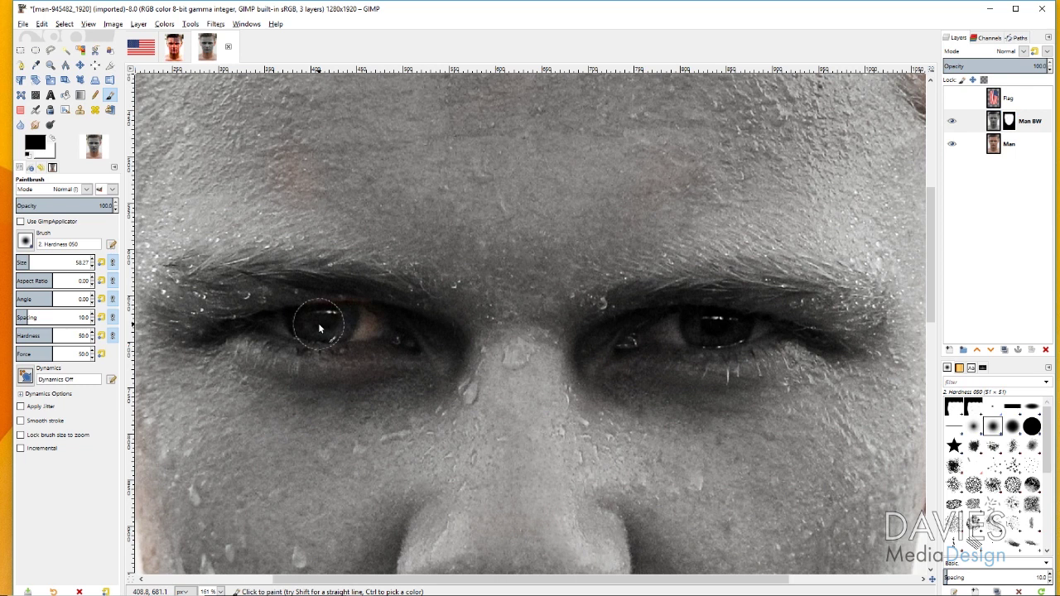
{"action": "key", "text": "bracketleft"}
{"action": "key", "text": "bracketleft"}
{"action": "key", "text": "bracketleft"}
{"action": "key", "text": "bracketleft"}
{"action": "key", "text": "bracketleft"}
{"action": "key", "text": "bracketleft"}
{"action": "key", "text": "bracketleft"}
{"action": "key", "text": "bracketleft"}
{"action": "key", "text": "bracketleft"}
{"action": "key", "text": "bracketleft"}
{"action": "key", "text": "bracketleft"}
{"action": "key", "text": "bracketleft"}
{"action": "key", "text": "bracketleft"}
{"action": "key", "text": "bracketleft"}
{"action": "key", "text": "bracketleft"}
{"action": "key", "text": "bracketleft"}
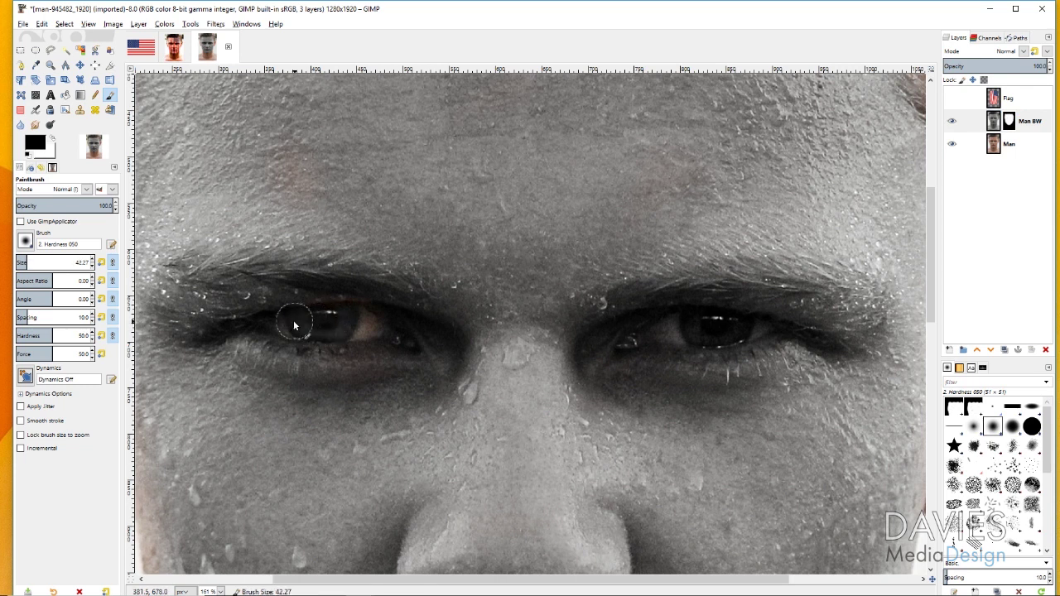
{"action": "key", "text": "bracketleft"}
{"action": "key", "text": "bracketleft"}
{"action": "key", "text": "bracketleft"}
{"action": "key", "text": "bracketleft"}
{"action": "key", "text": "bracketleft"}
{"action": "key", "text": "bracketleft"}
{"action": "key", "text": "bracketleft"}
{"action": "key", "text": "bracketleft"}
{"action": "key", "text": "bracketleft"}
{"action": "key", "text": "bracketleft"}
{"action": "key", "text": "bracketleft"}
{"action": "key", "text": "bracketleft"}
{"action": "key", "text": "bracketleft"}
{"action": "key", "text": "bracketleft"}
{"action": "key", "text": "bracketleft"}
{"action": "mouse_move", "coordinate": [265, 328]}
{"action": "left_mouse_down"}
{"action": "mouse_move", "coordinate": [376, 334]}
{"action": "mouse_move", "coordinate": [327, 319]}
{"action": "mouse_move", "coordinate": [285, 330]}
{"action": "mouse_move", "coordinate": [385, 330]}
{"action": "left_mouse_up"}
{"action": "left_click_drag", "start_coordinate": [663, 340], "coordinate": [623, 348]}
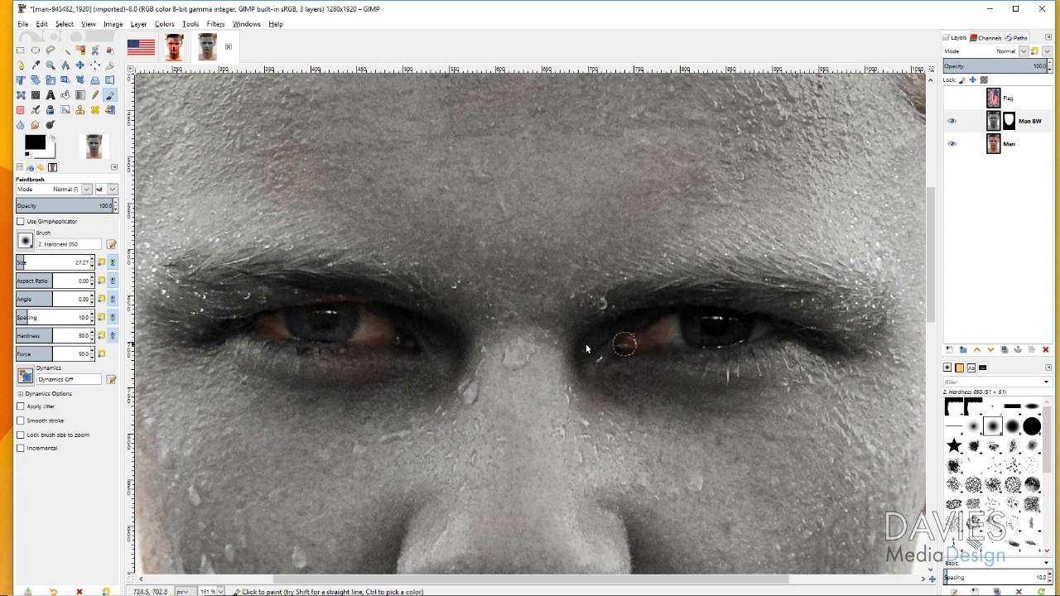
{"action": "left_click_drag", "start_coordinate": [398, 334], "coordinate": [376, 318]}
{"action": "left_click_drag", "start_coordinate": [757, 329], "coordinate": [729, 334]}
{"action": "left_click", "coordinate": [620, 291]}
Restore the natural colour along both eyebrows on the Man BW mask
{"action": "mouse_move", "coordinate": [614, 300]}
{"action": "left_mouse_down"}
{"action": "mouse_move", "coordinate": [710, 272]}
{"action": "mouse_move", "coordinate": [669, 284]}
{"action": "mouse_move", "coordinate": [719, 281]}
{"action": "mouse_move", "coordinate": [659, 293]}
{"action": "mouse_move", "coordinate": [771, 287]}
{"action": "mouse_move", "coordinate": [719, 275]}
{"action": "left_mouse_up"}
{"action": "mouse_move", "coordinate": [819, 276]}
{"action": "left_mouse_down"}
{"action": "mouse_move", "coordinate": [880, 286]}
{"action": "mouse_move", "coordinate": [862, 295]}
{"action": "mouse_move", "coordinate": [880, 300]}
{"action": "left_mouse_up"}
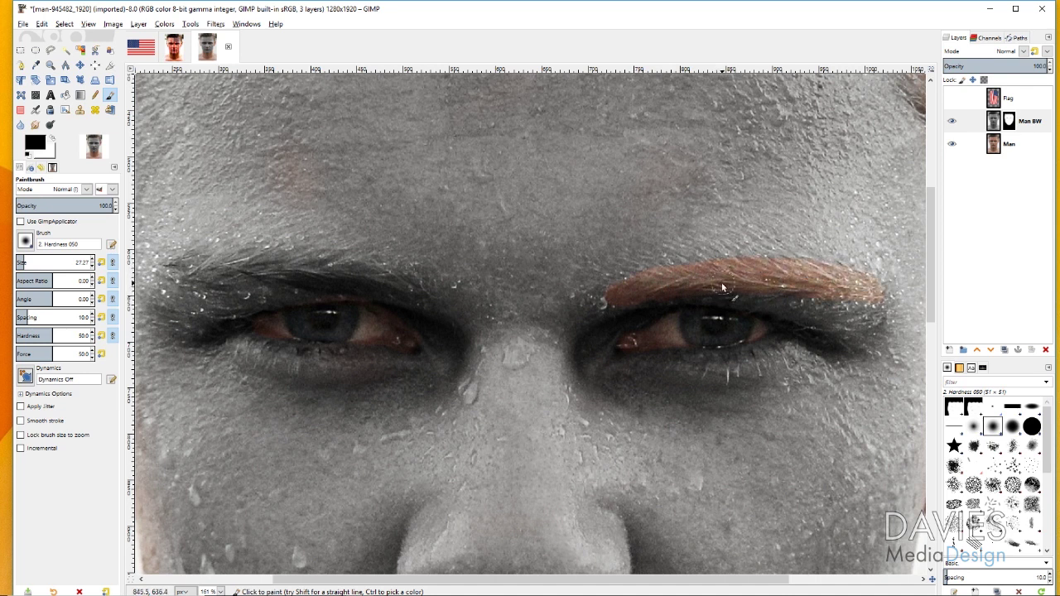
{"action": "mouse_move", "coordinate": [249, 263]}
{"action": "left_mouse_down"}
{"action": "mouse_move", "coordinate": [332, 262]}
{"action": "mouse_move", "coordinate": [393, 277]}
{"action": "left_mouse_up"}
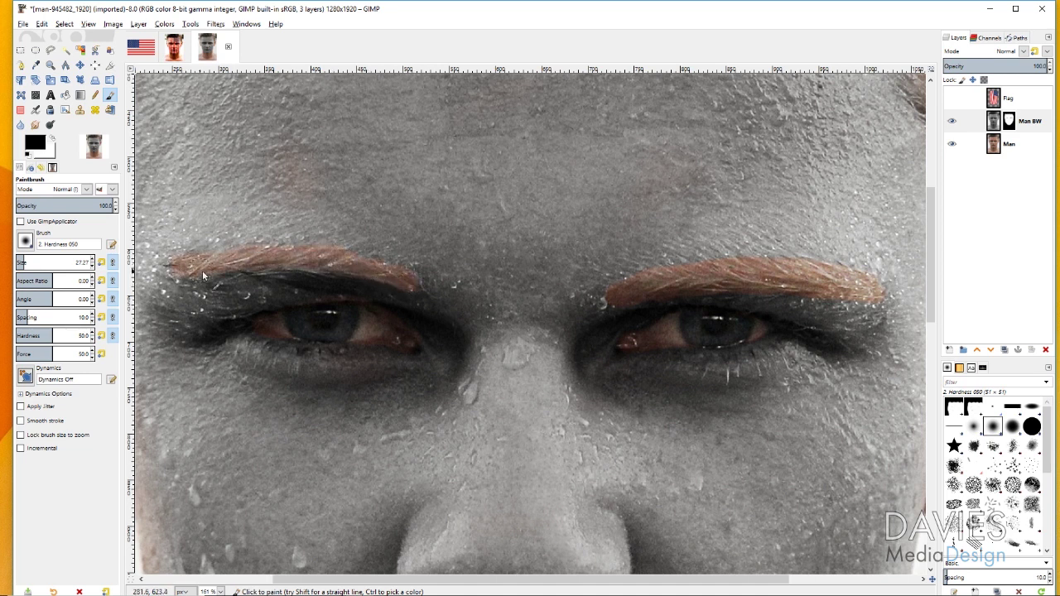
{"action": "left_click_drag", "start_coordinate": [259, 271], "coordinate": [414, 279]}
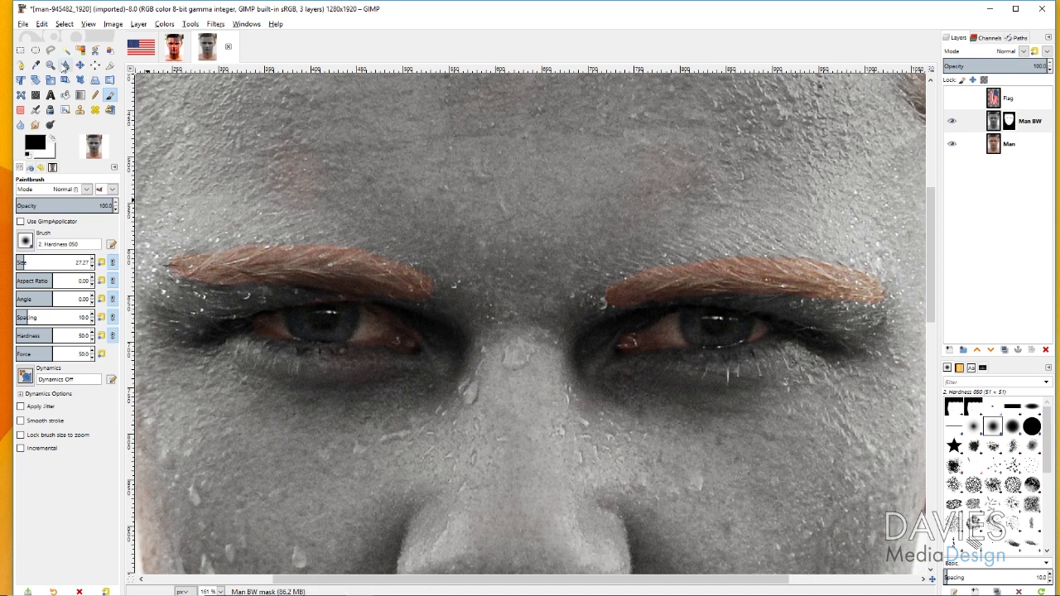
{"action": "left_click", "coordinate": [50, 64]}
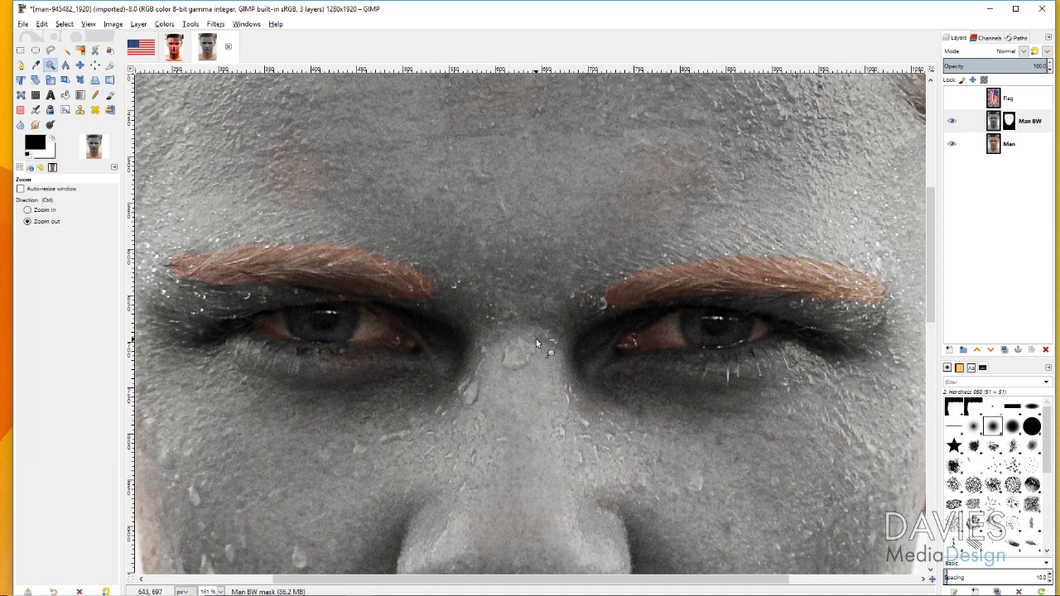
Zoom out to the whole portrait and turn the Man BW mask into a selection
{"action": "left_click", "coordinate": [536, 339]}
{"action": "left_click", "coordinate": [551, 435]}
{"action": "left_click", "coordinate": [564, 480]}
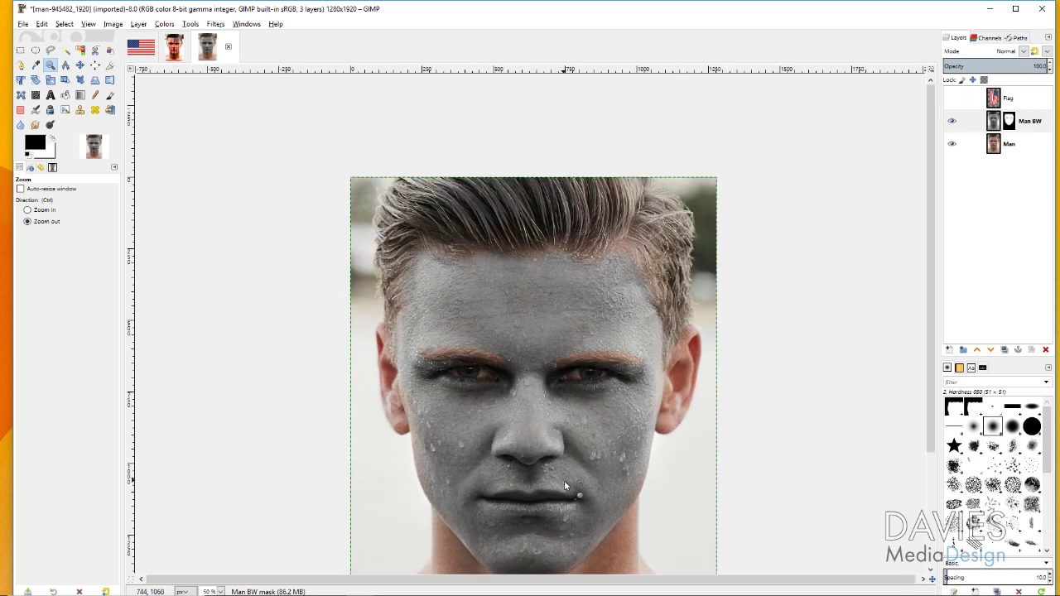
{"action": "scroll", "coordinate": [563, 479], "scroll_direction": "down", "scroll_amount": 2}
{"action": "scroll", "coordinate": [558, 443], "scroll_direction": "up", "scroll_amount": 1}
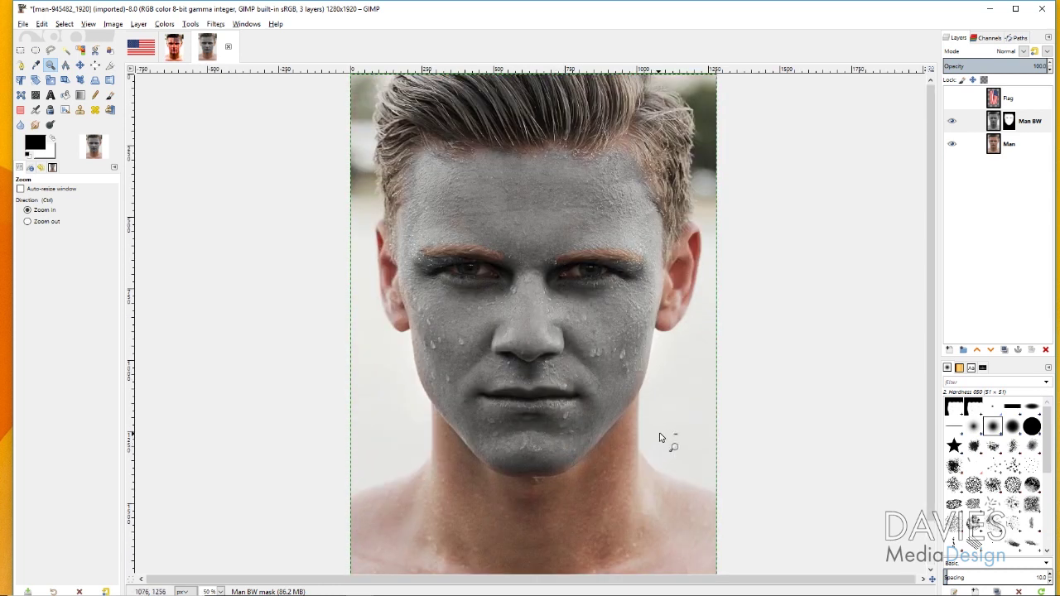
{"action": "left_click", "coordinate": [1009, 121]}
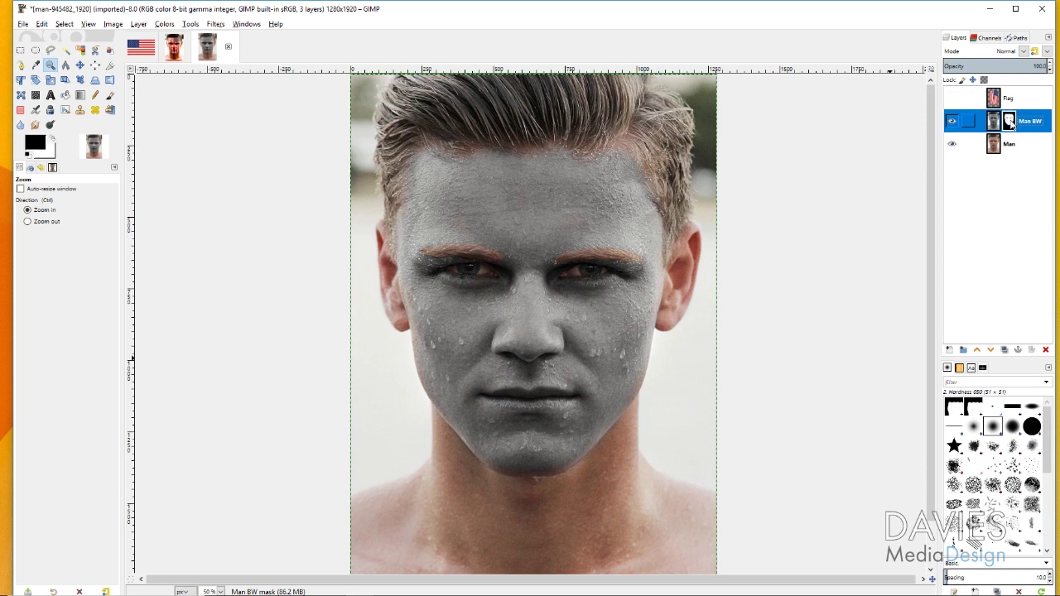
{"action": "right_click", "coordinate": [1010, 121]}
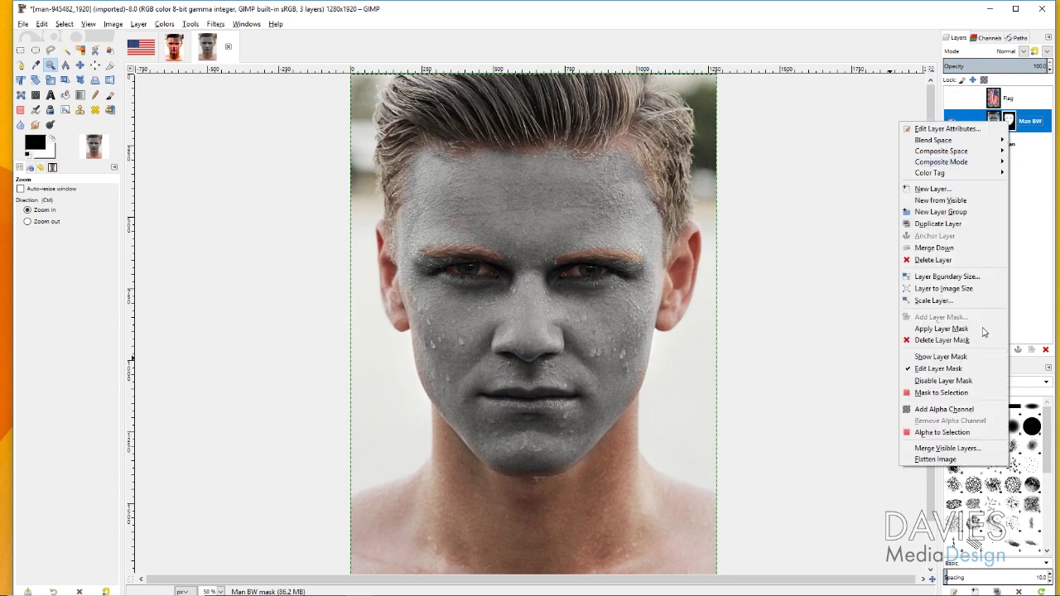
{"action": "left_click", "coordinate": [990, 392]}
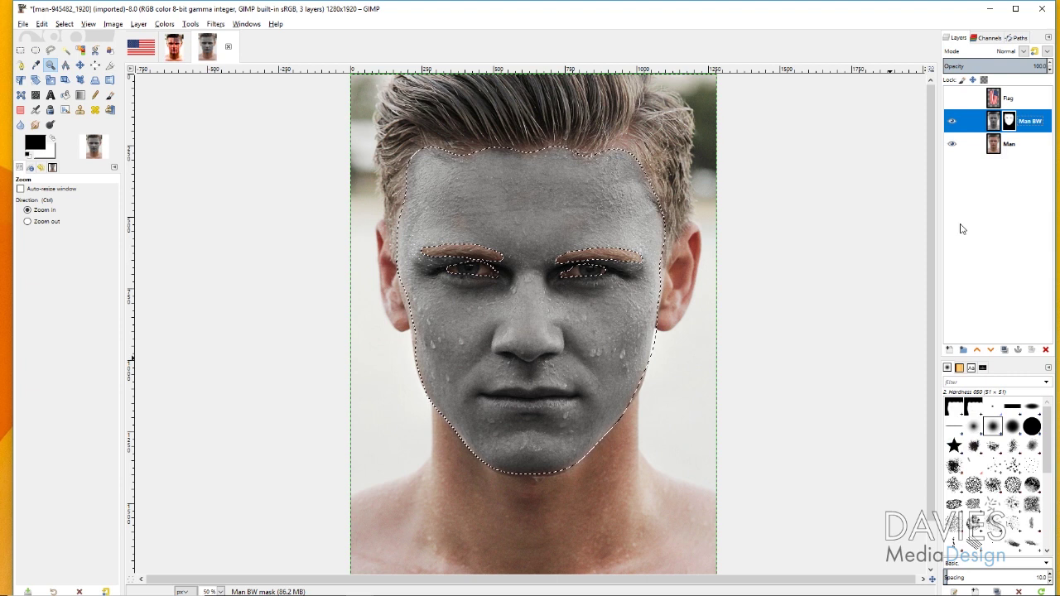
Add a selection-based layer mask to the Flag layer and make the layer visible
{"action": "left_click", "coordinate": [995, 98]}
{"action": "right_click", "coordinate": [997, 98]}
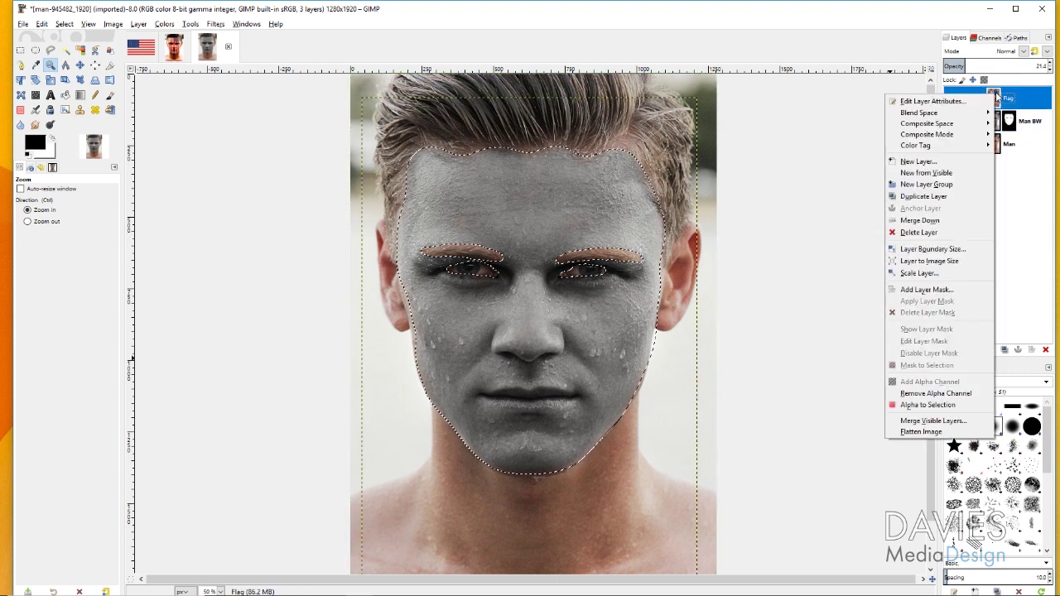
{"action": "left_click", "coordinate": [951, 290]}
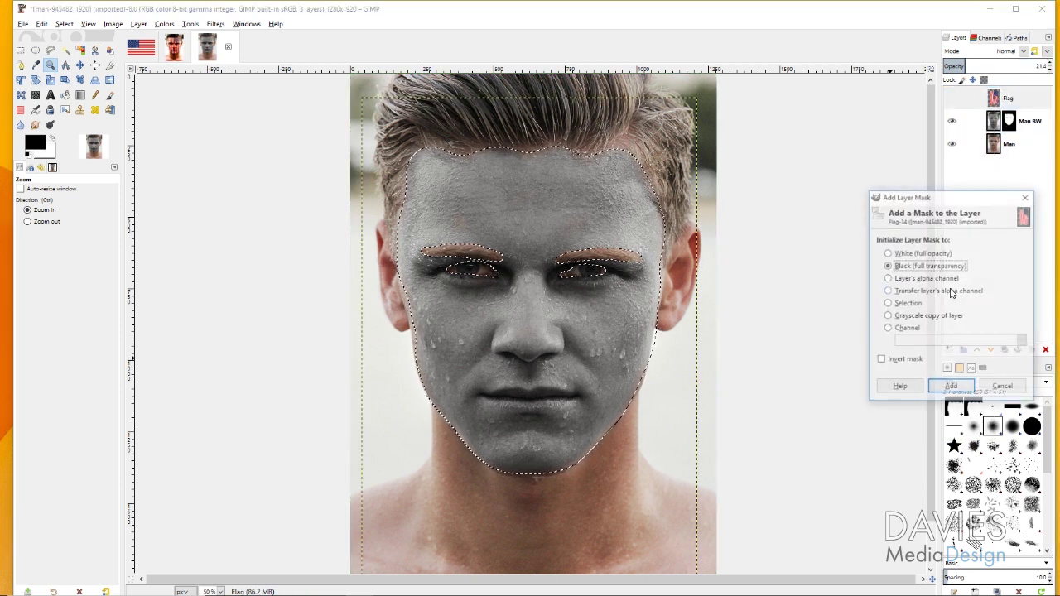
{"action": "left_click", "coordinate": [898, 304]}
{"action": "left_click", "coordinate": [951, 387]}
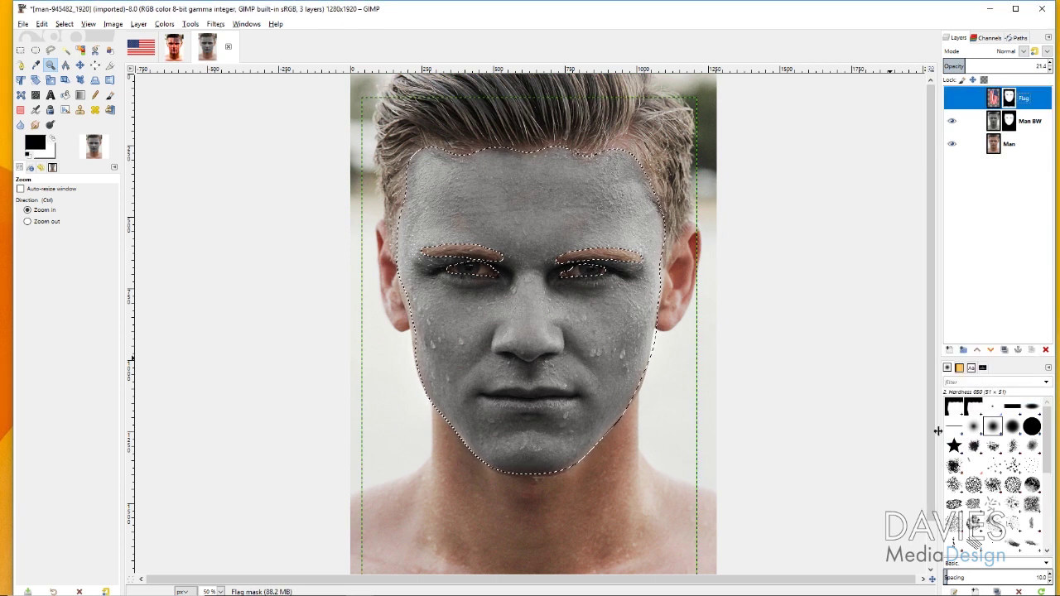
{"action": "left_click", "coordinate": [952, 98]}
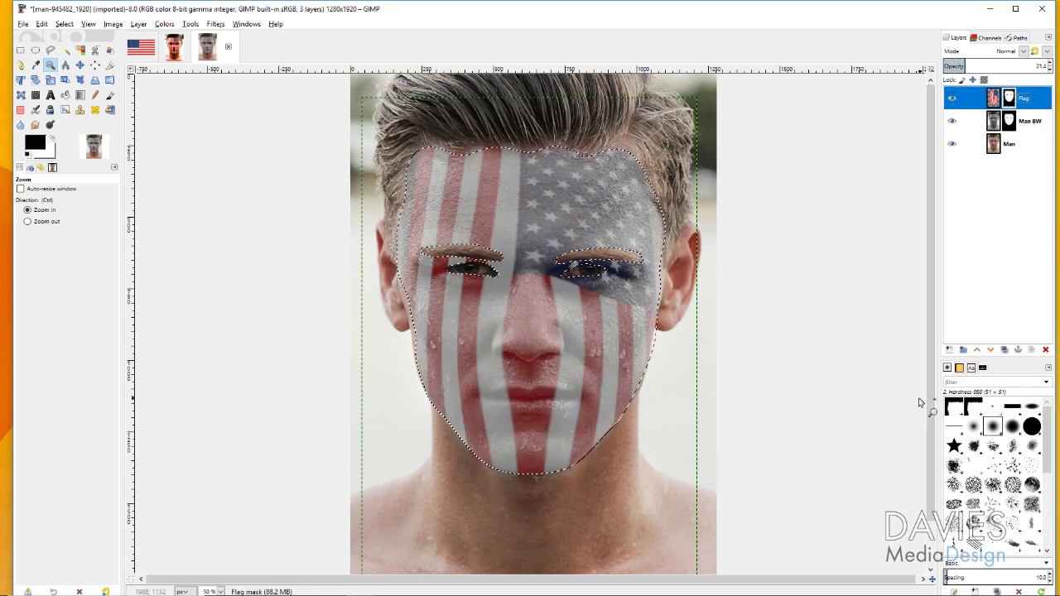
Clear the selection with Select > None, leaving the Flag layer active
{"action": "left_click", "coordinate": [65, 24]}
{"action": "left_click", "coordinate": [75, 45]}
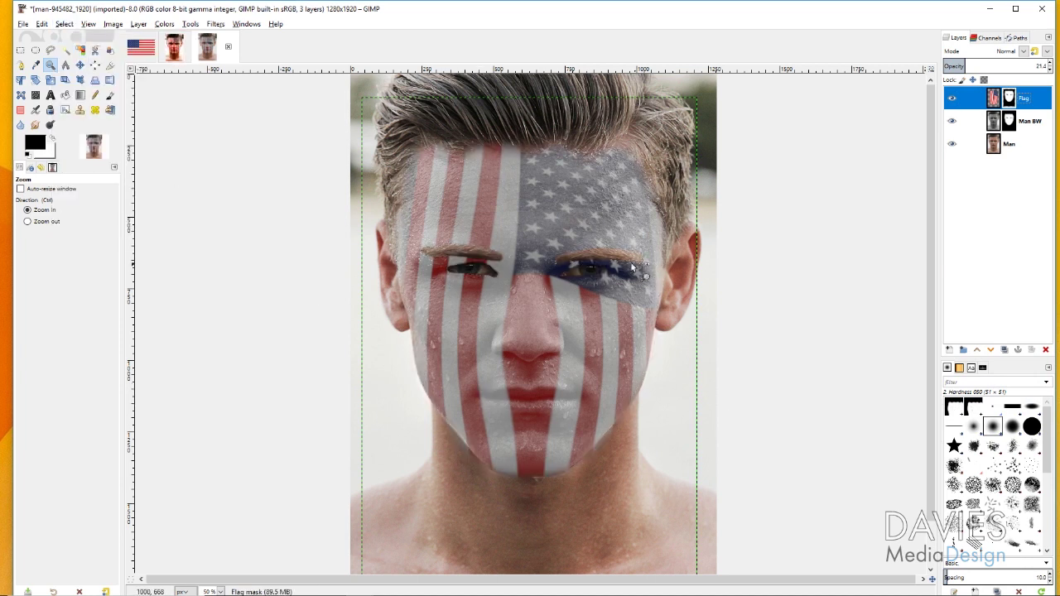
{"action": "left_click", "coordinate": [1010, 121]}
{"action": "left_click", "coordinate": [1007, 99]}
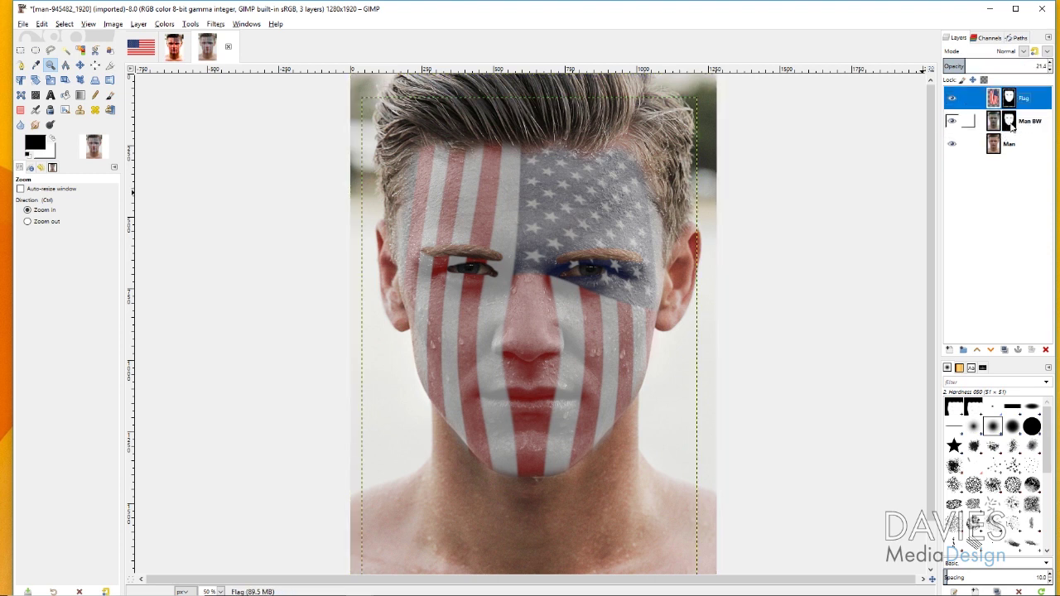
{"action": "left_click", "coordinate": [1011, 122]}
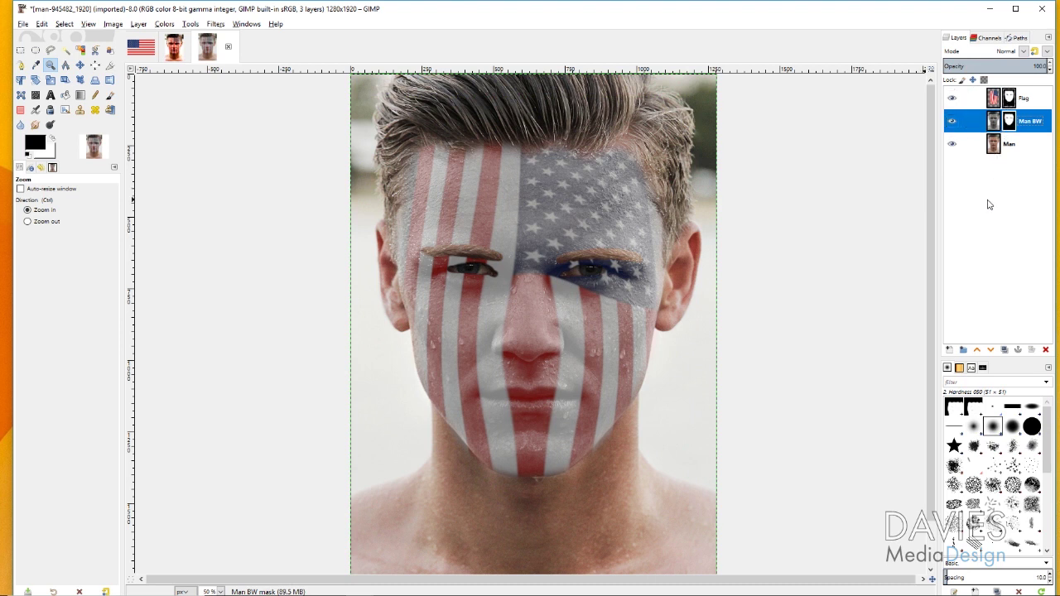
{"action": "left_click", "coordinate": [997, 99]}
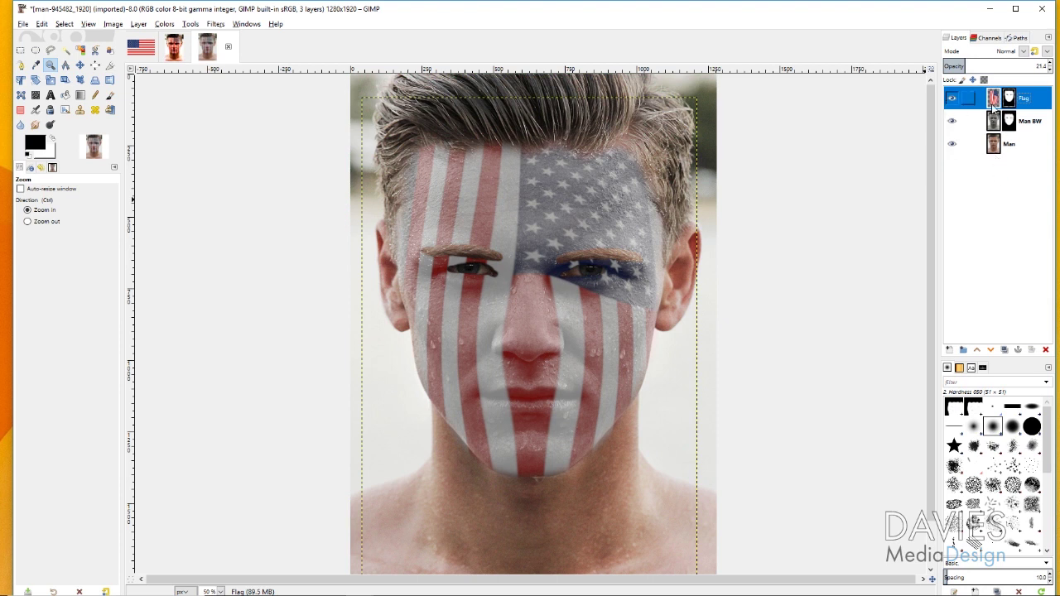
Open Displace for the flag with Flag copy as first map and Man copy as second
{"action": "left_click", "coordinate": [216, 24]}
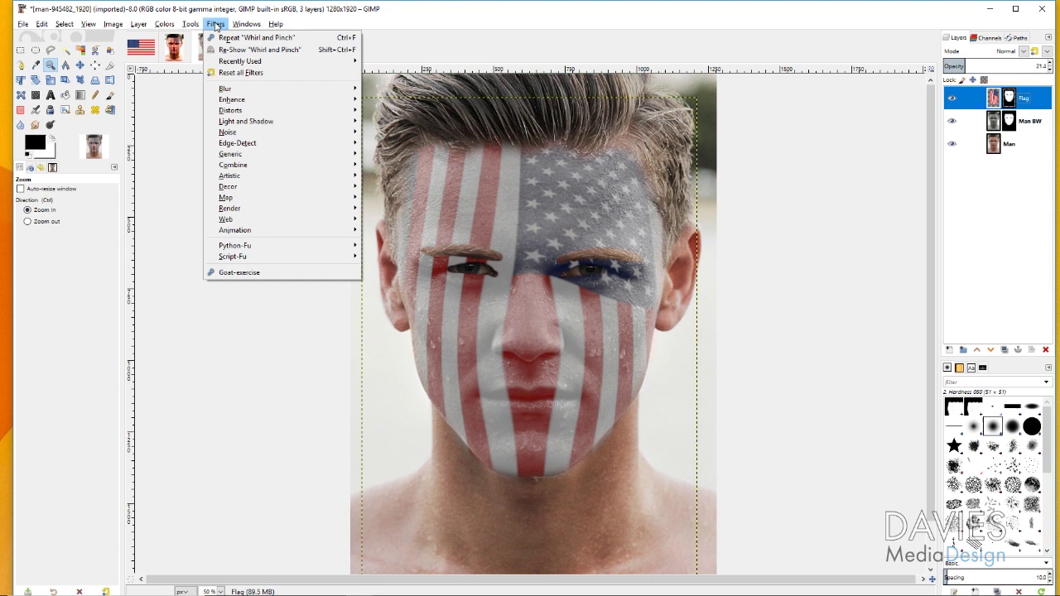
{"action": "mouse_move", "coordinate": [261, 200]}
{"action": "left_click", "coordinate": [415, 210]}
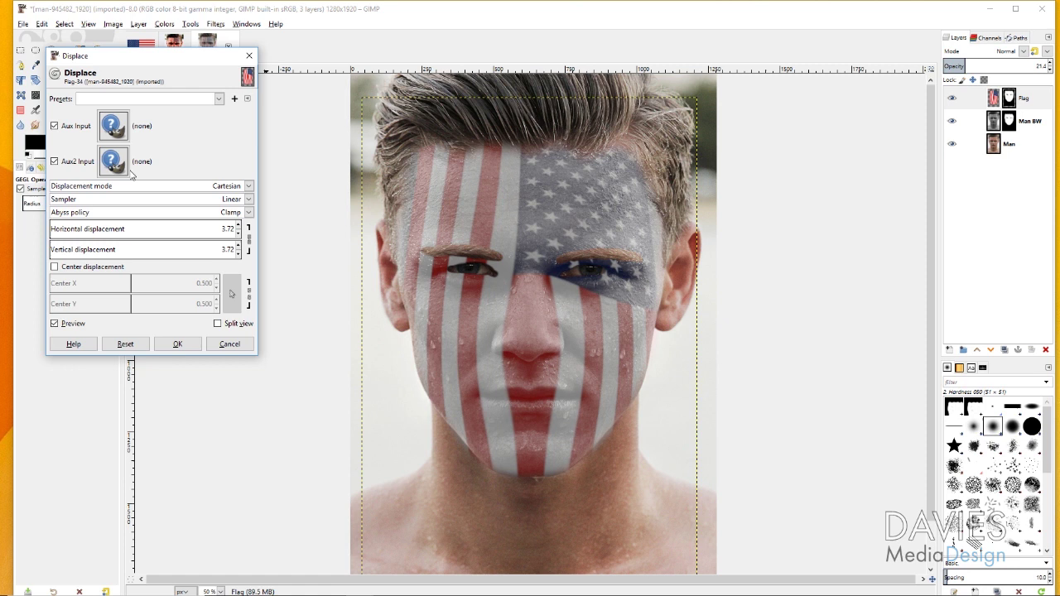
{"action": "left_click", "coordinate": [116, 126]}
{"action": "scroll", "coordinate": [298, 241], "scroll_direction": "down", "scroll_amount": 1}
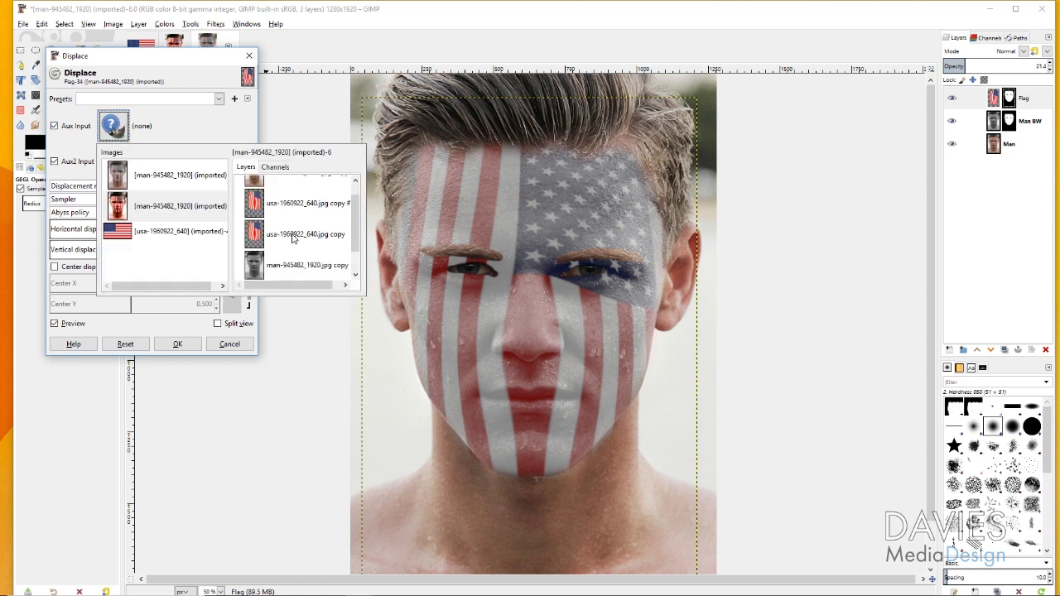
{"action": "left_click", "coordinate": [298, 265]}
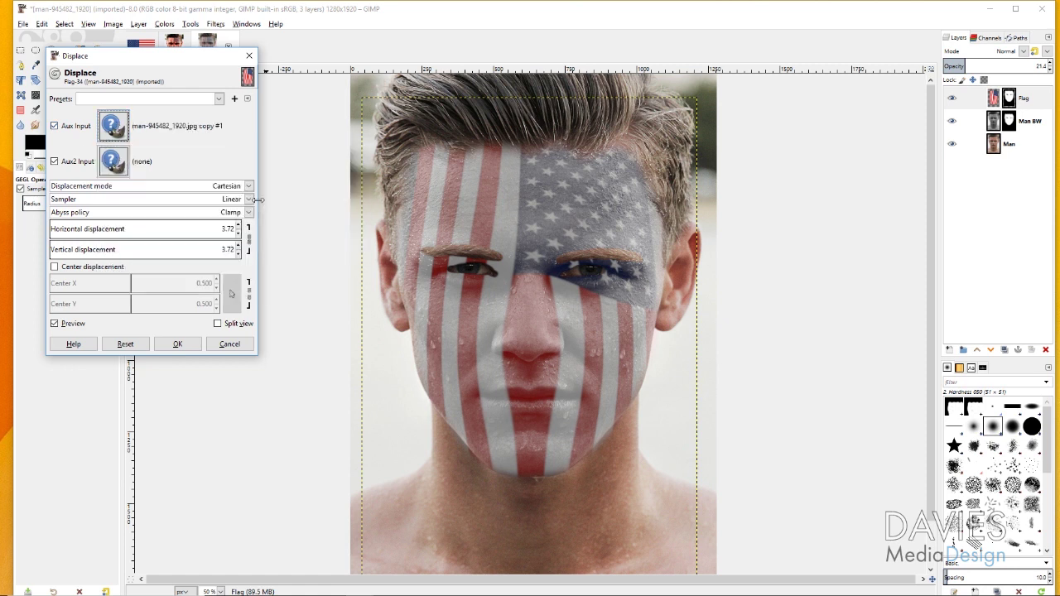
{"action": "left_click", "coordinate": [113, 126]}
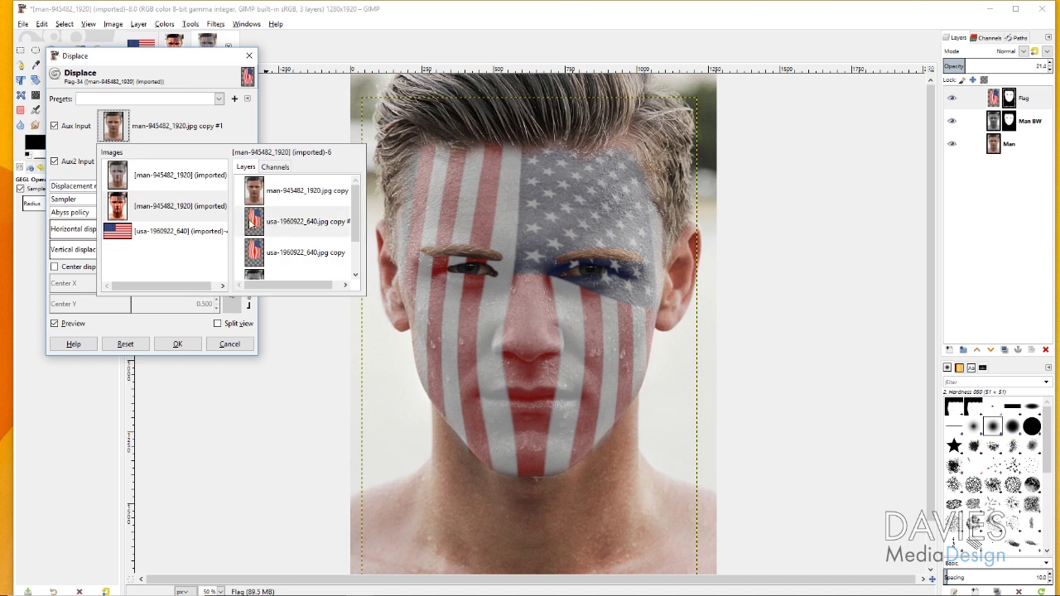
{"action": "left_click", "coordinate": [279, 224]}
{"action": "left_click", "coordinate": [113, 163]}
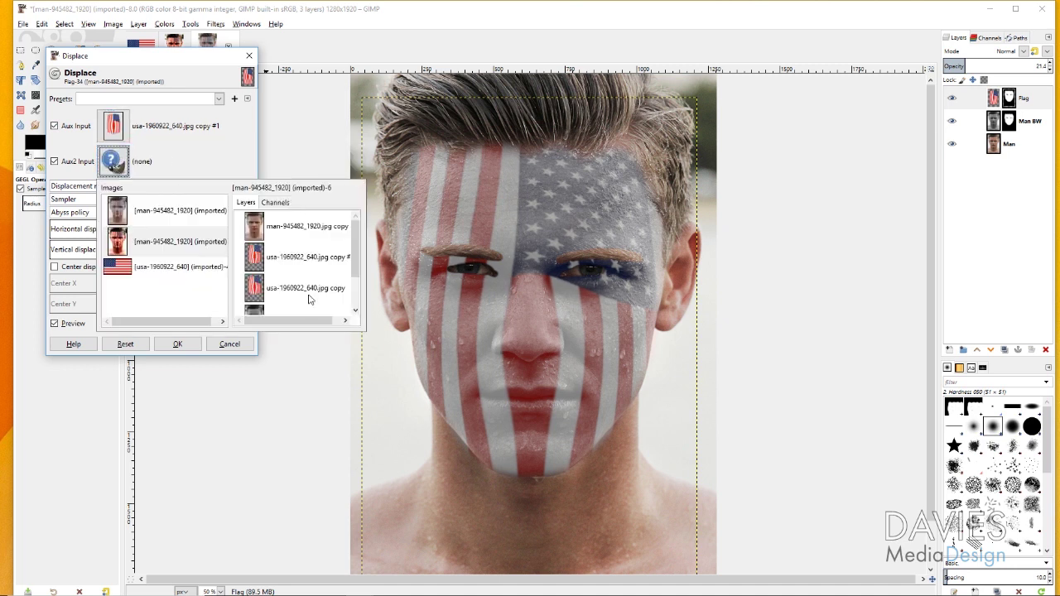
{"action": "left_click", "coordinate": [281, 226]}
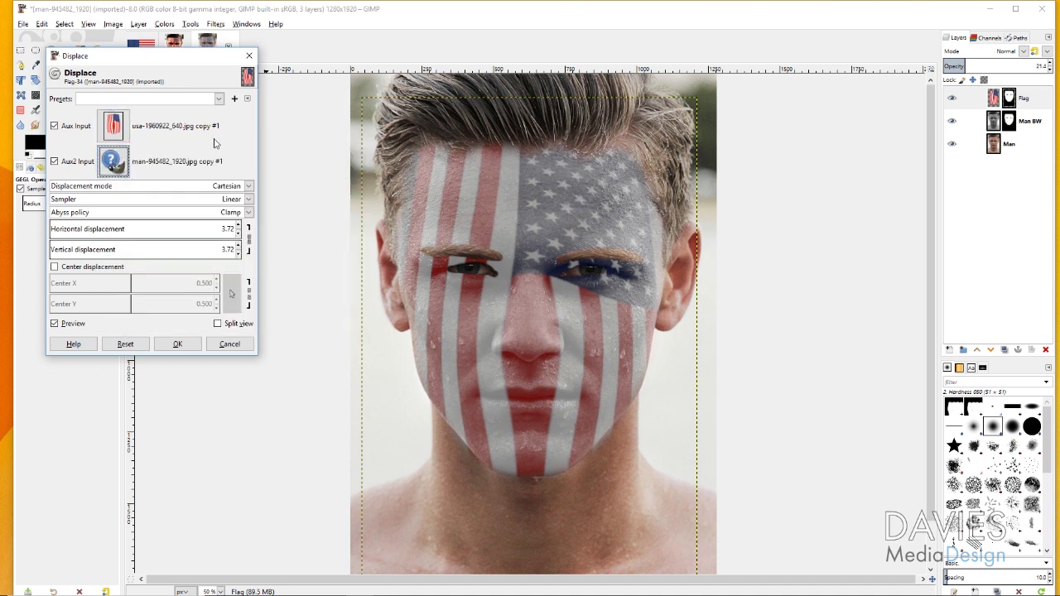
Set displacement to 5 in both directions with centered displacement on, and apply it
{"action": "left_click", "coordinate": [220, 229]}
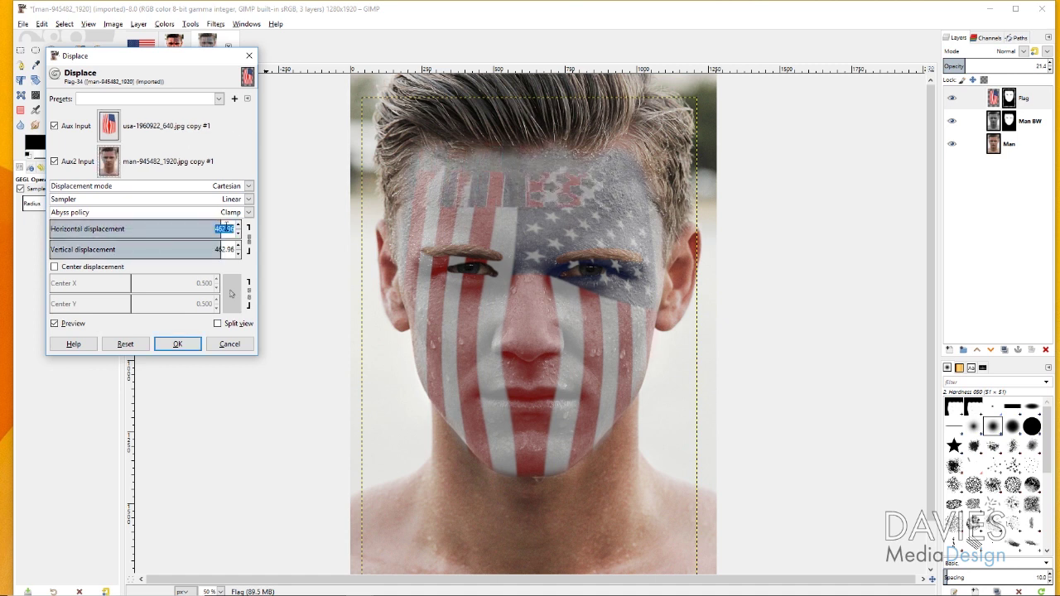
{"action": "type", "text": "5"}
{"action": "key", "text": "Tab"}
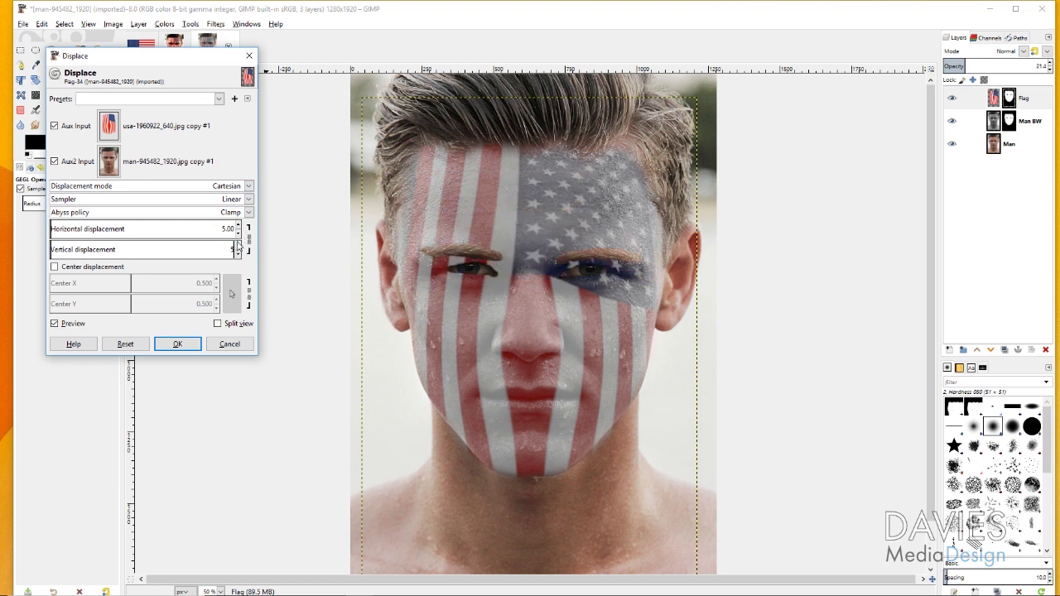
{"action": "key", "text": "Tab"}
{"action": "key", "text": "space"}
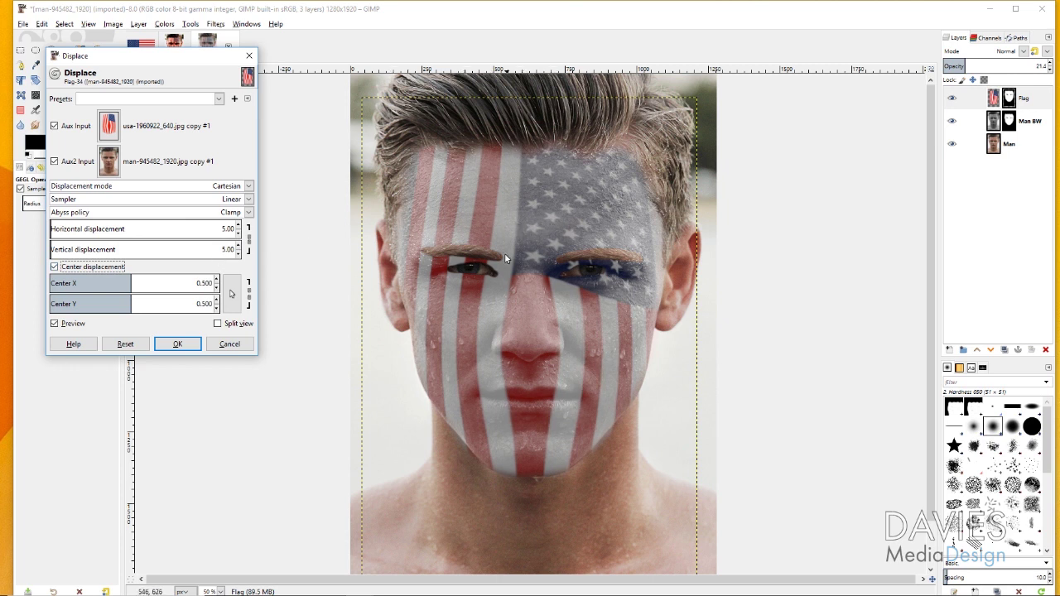
{"action": "left_click", "coordinate": [55, 268]}
{"action": "left_click", "coordinate": [55, 267]}
{"action": "left_click", "coordinate": [177, 343]}
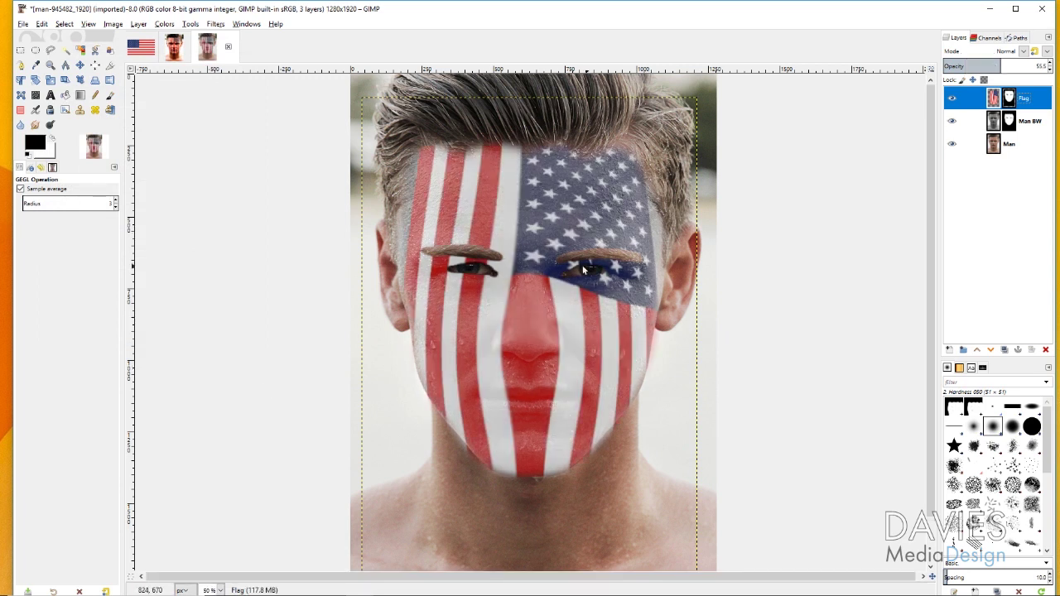
Apply a Gaussian Blur to the Flag layer's mask
{"action": "left_click", "coordinate": [1009, 98]}
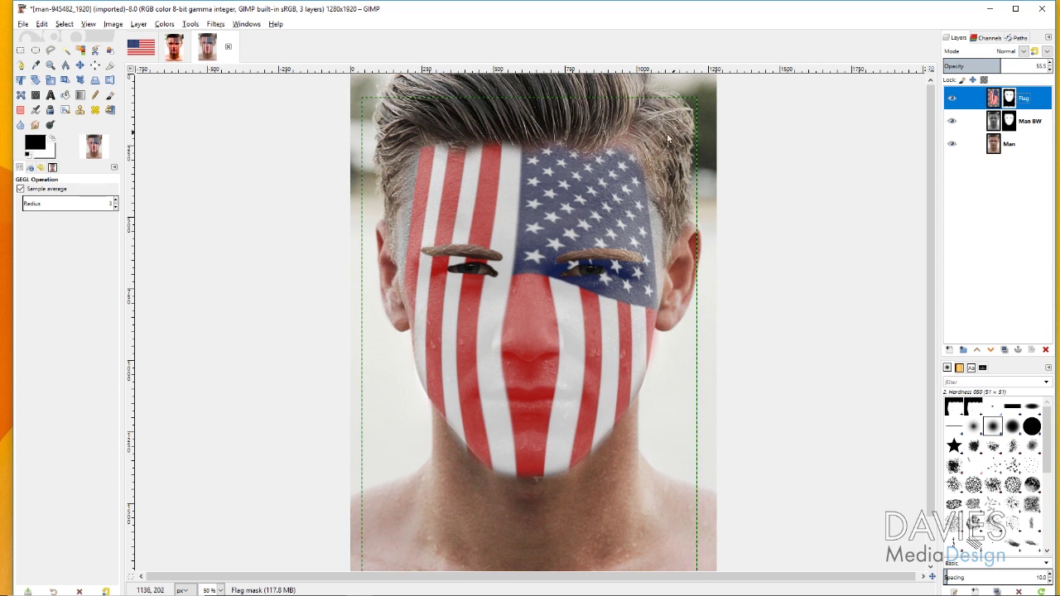
{"action": "left_click", "coordinate": [221, 29]}
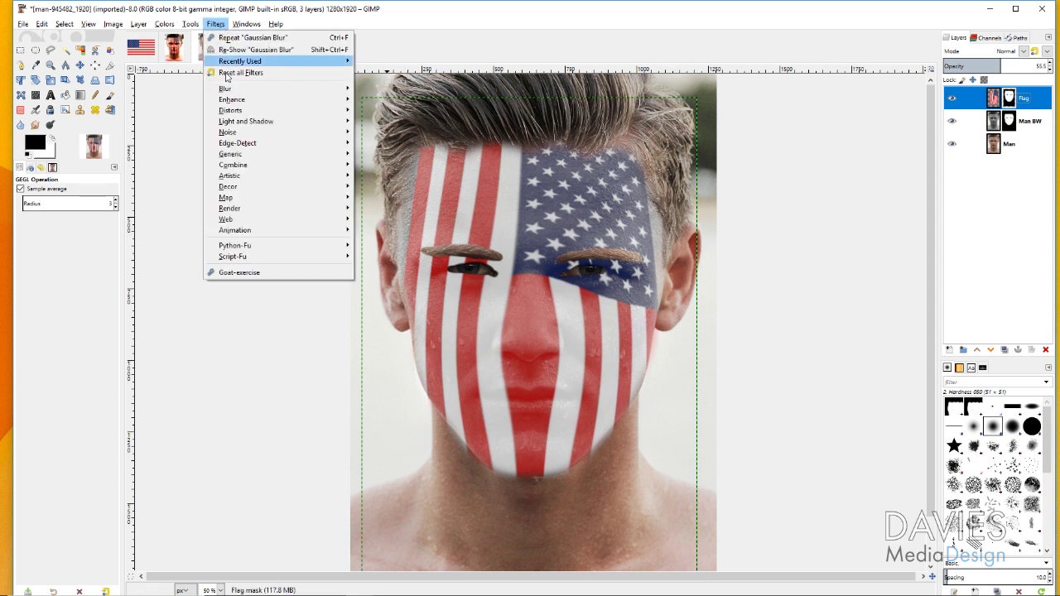
{"action": "mouse_move", "coordinate": [241, 93]}
{"action": "left_click", "coordinate": [370, 90]}
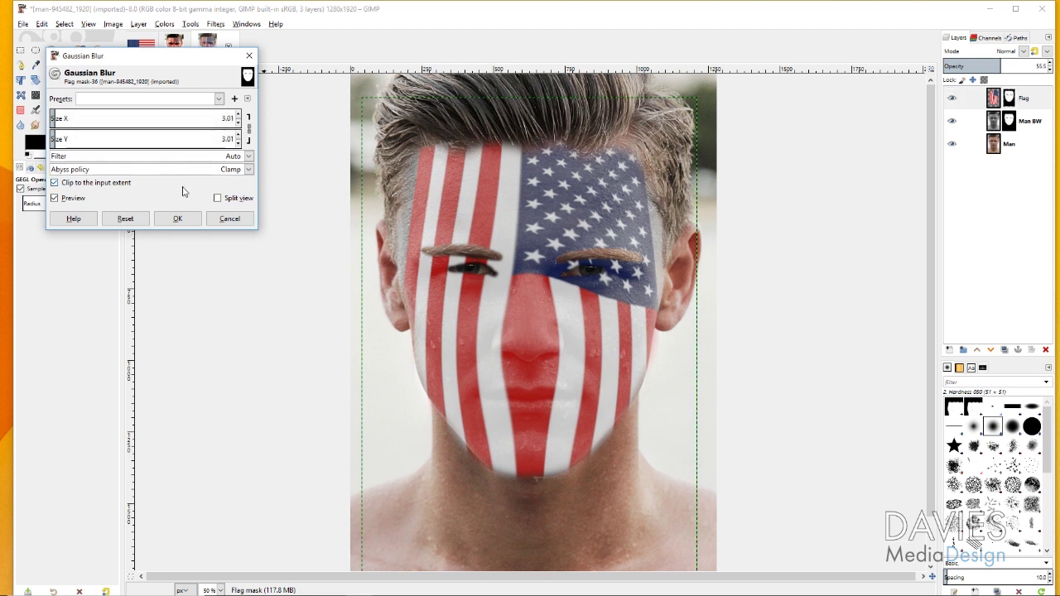
{"action": "left_click", "coordinate": [191, 220]}
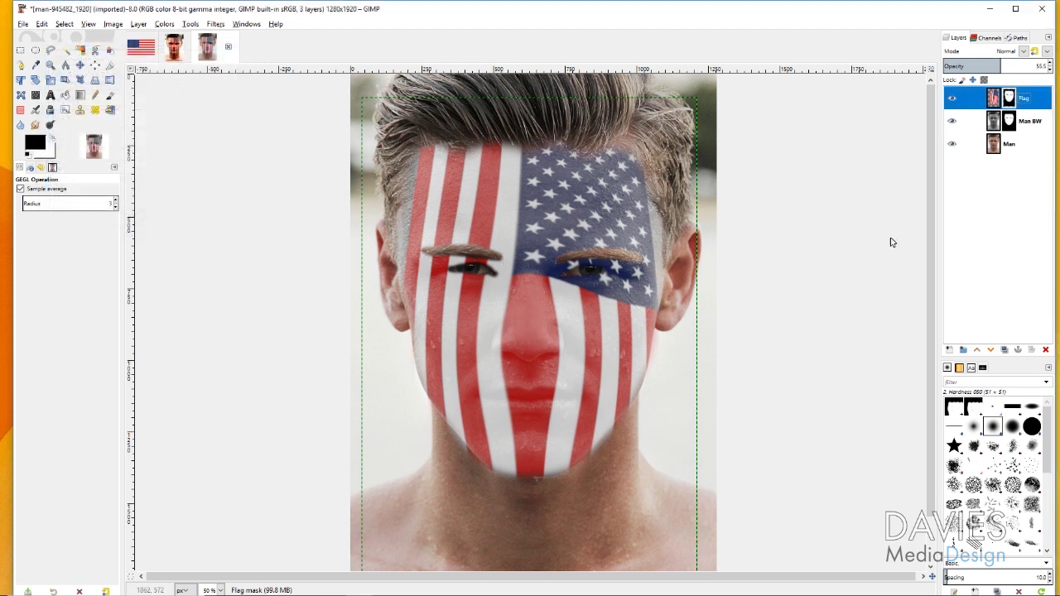
Apply a 2.01 Gaussian Blur to the Flag layer image itself
{"action": "left_click", "coordinate": [992, 99]}
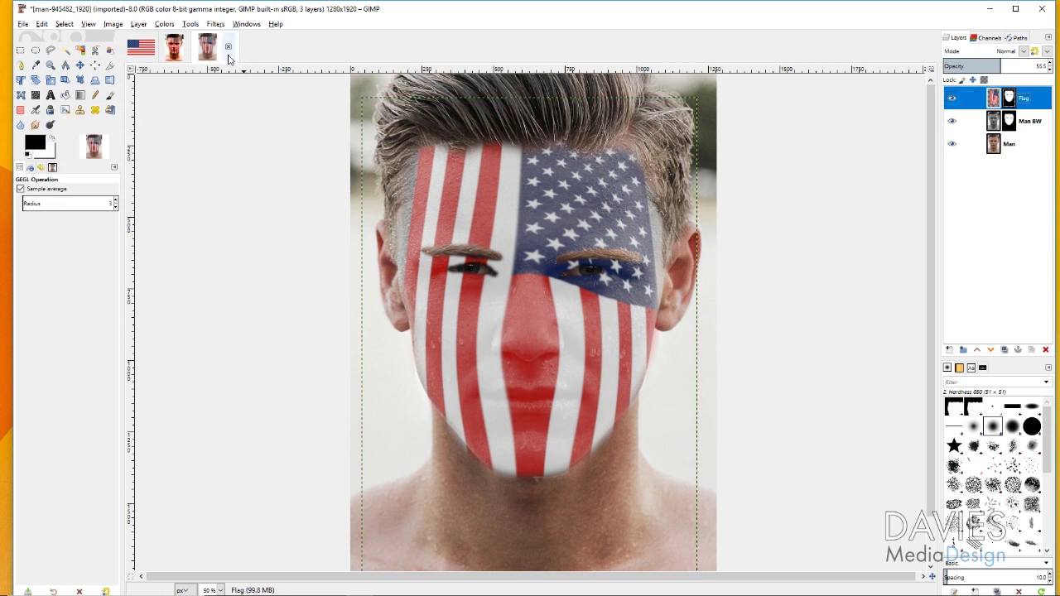
{"action": "left_click", "coordinate": [217, 25]}
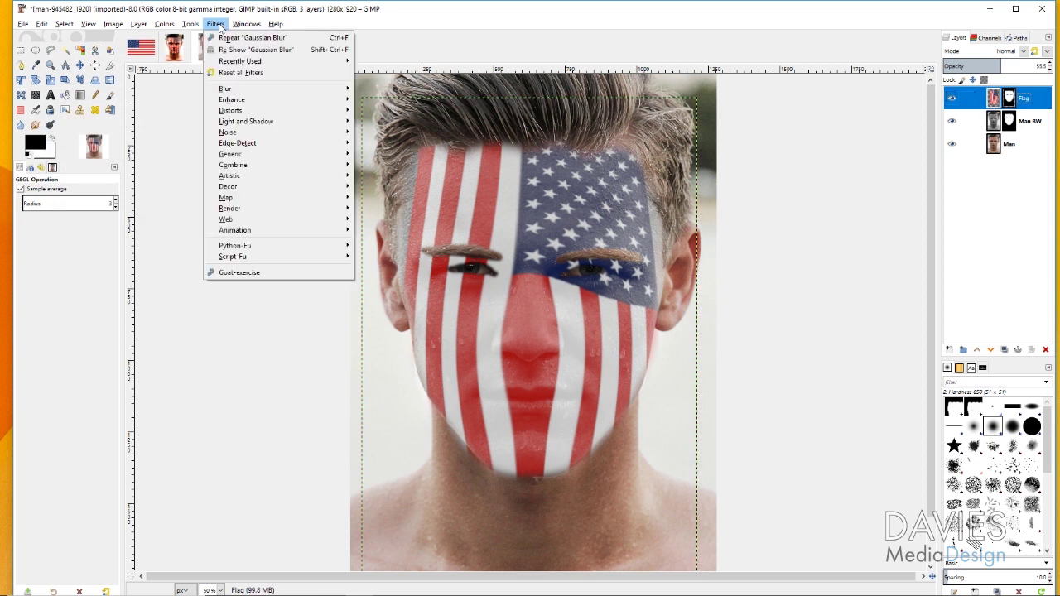
{"action": "mouse_move", "coordinate": [236, 90]}
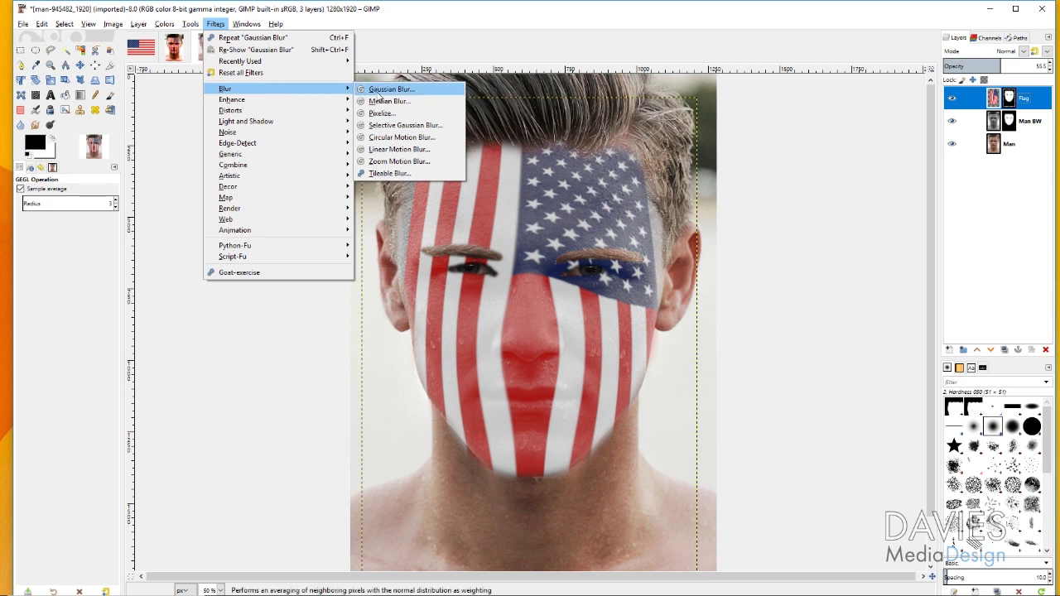
{"action": "left_click", "coordinate": [379, 93]}
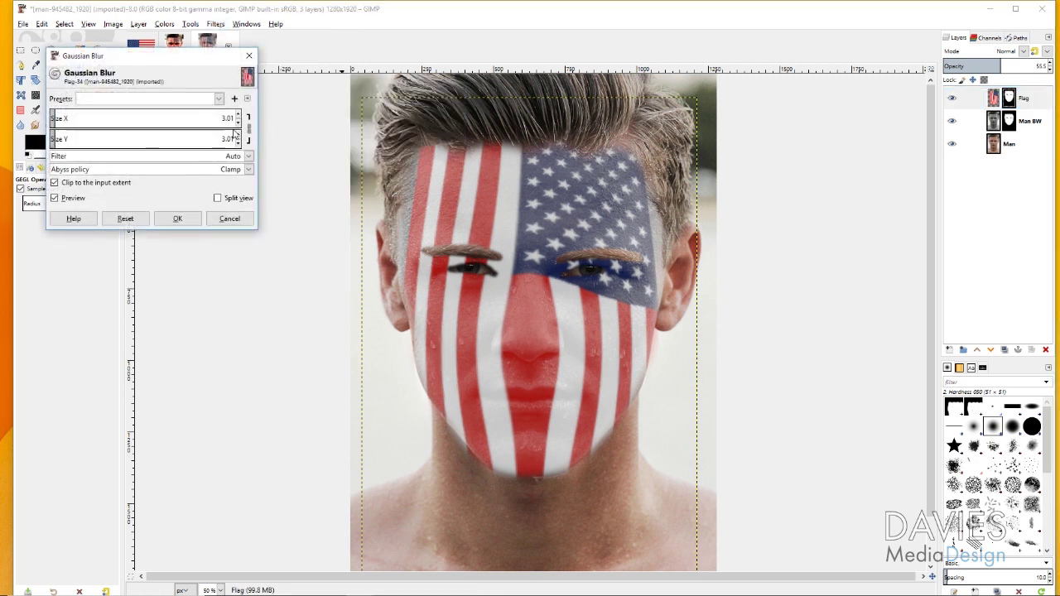
{"action": "left_click", "coordinate": [238, 123]}
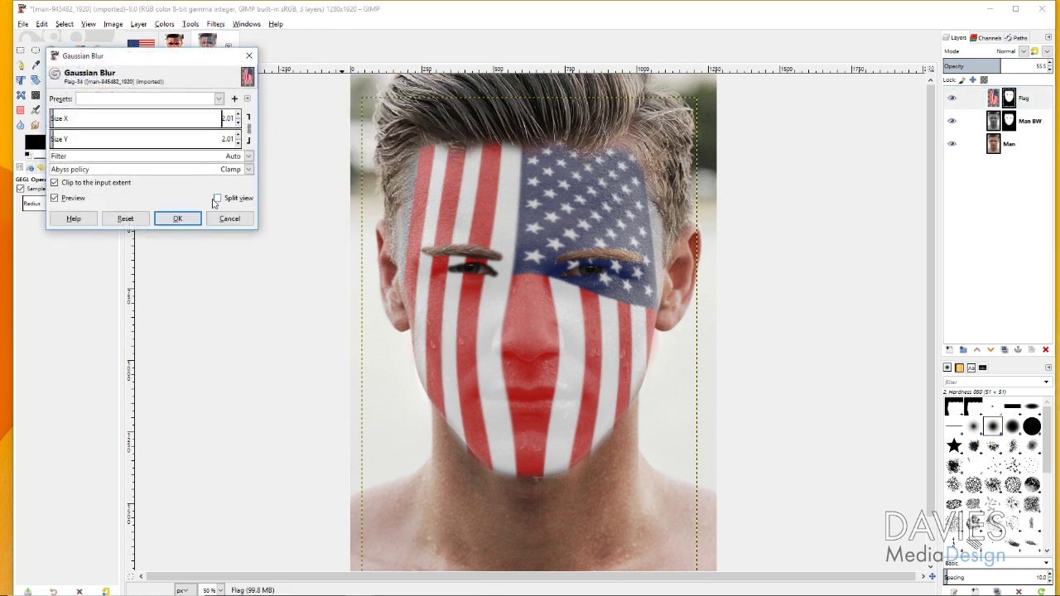
{"action": "left_click", "coordinate": [189, 220]}
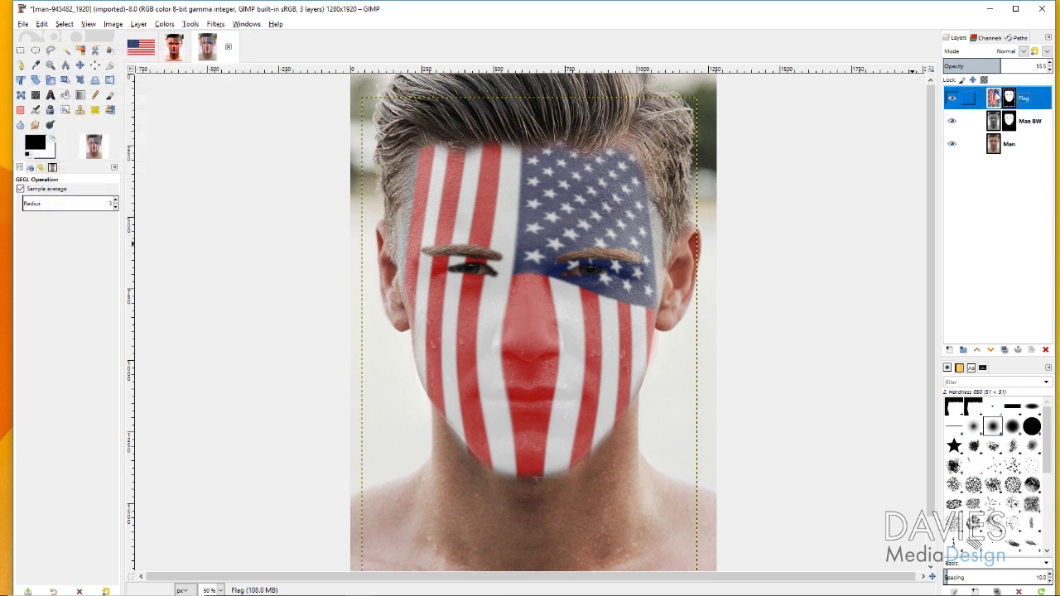
{"action": "left_click", "coordinate": [973, 145]}
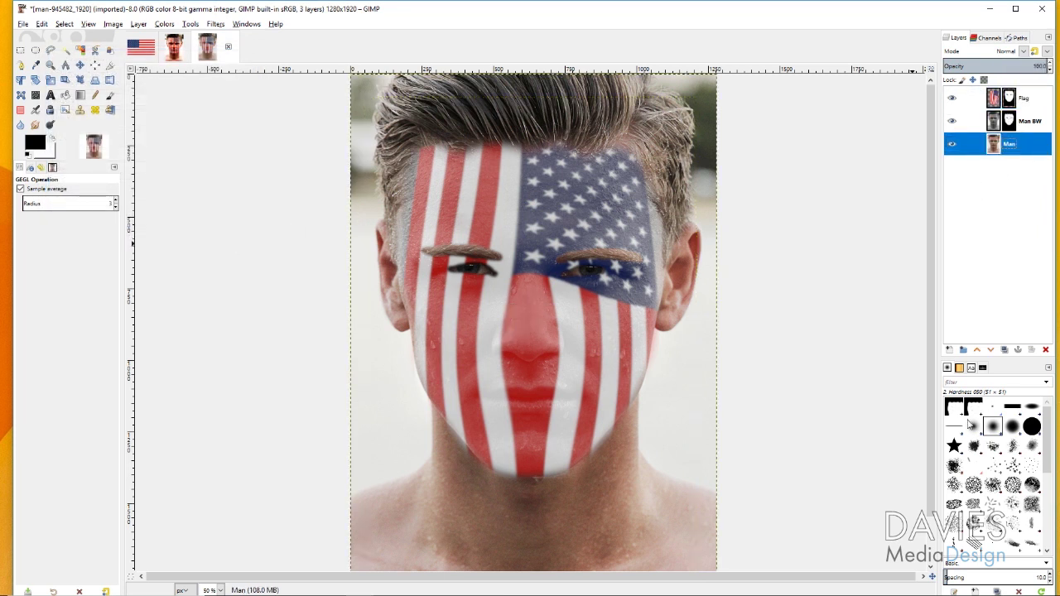
Duplicate the Man layer, move the copy to the top of the stack, and set it to Grain merge
{"action": "left_click", "coordinate": [1004, 350]}
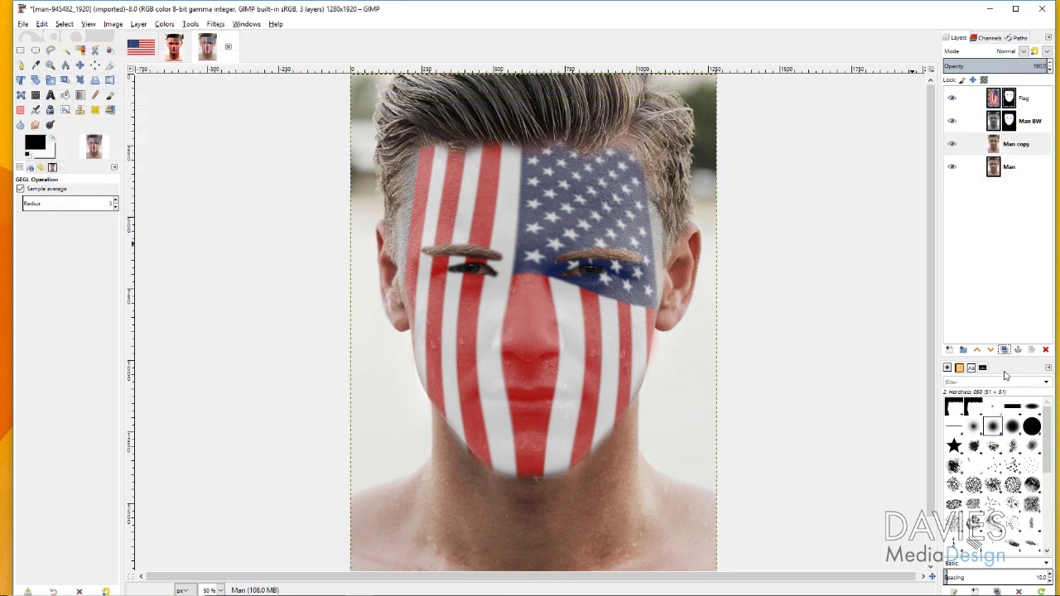
{"action": "left_click", "coordinate": [1004, 142]}
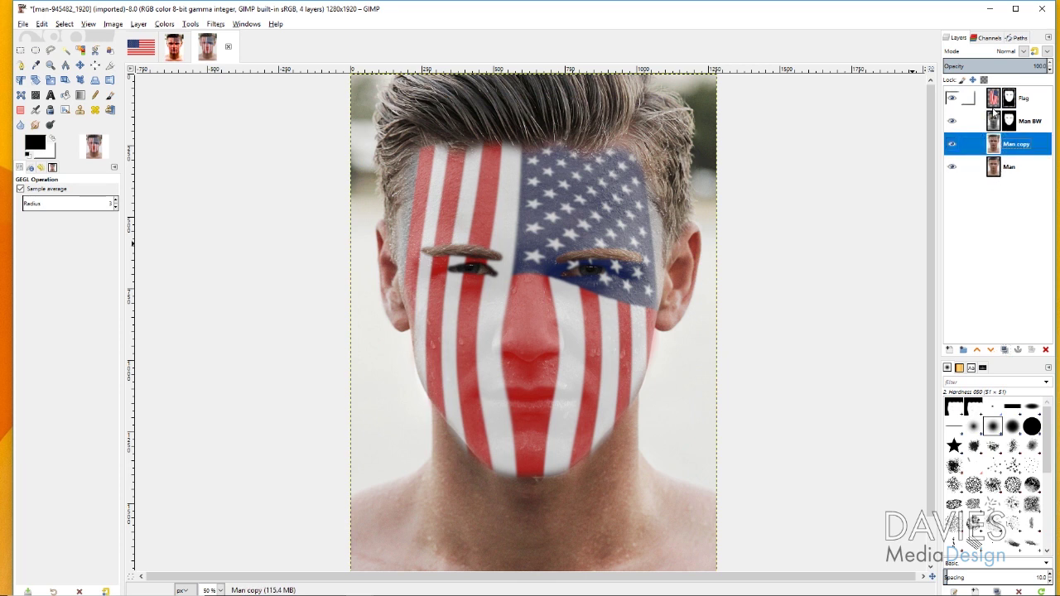
{"action": "left_click_drag", "start_coordinate": [1000, 137], "coordinate": [1001, 101]}
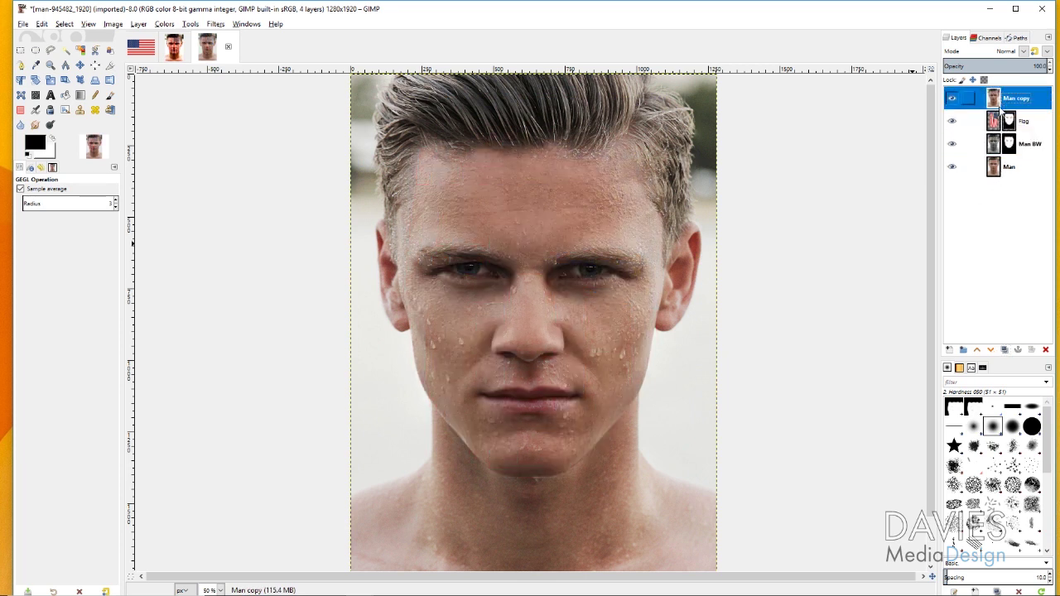
{"action": "left_click", "coordinate": [1024, 52]}
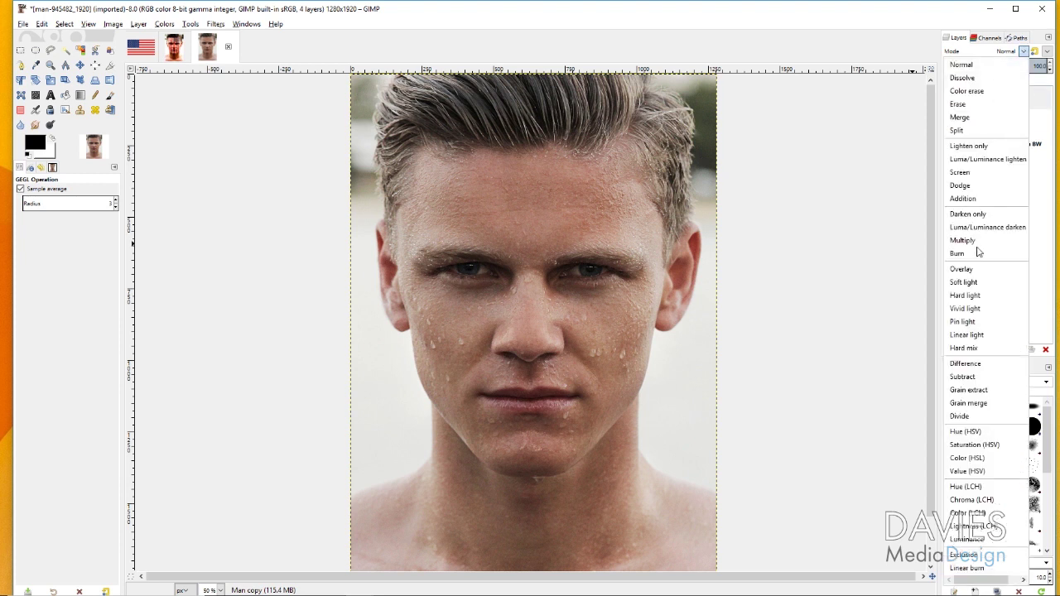
{"action": "left_click", "coordinate": [973, 404]}
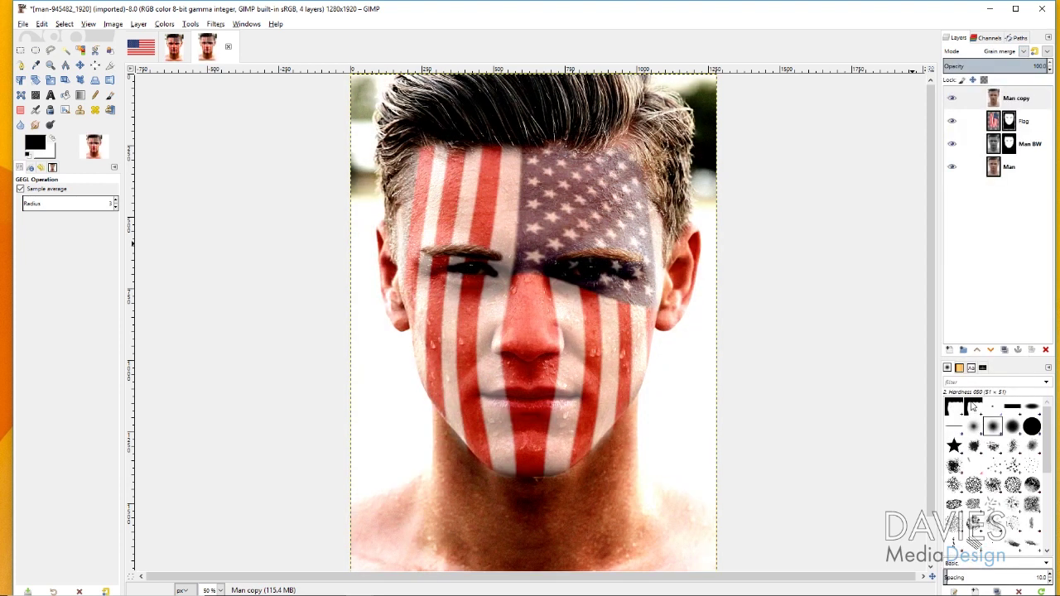
{"action": "left_click", "coordinate": [1000, 122]}
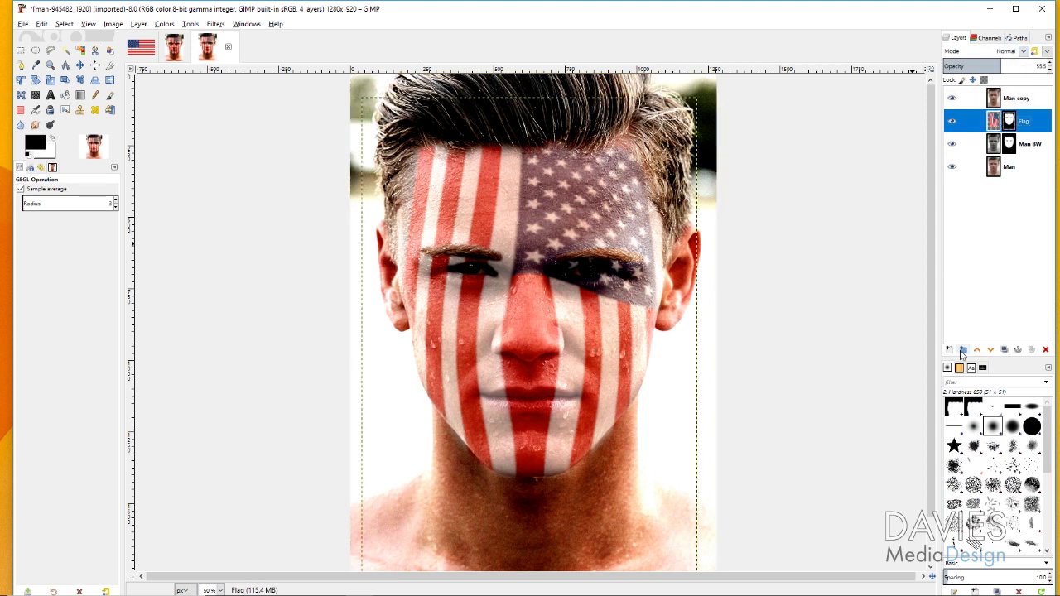
Duplicate the Flag layer, setting Flag to Grain merge and Flag copy to Burn
{"action": "left_click", "coordinate": [1005, 349]}
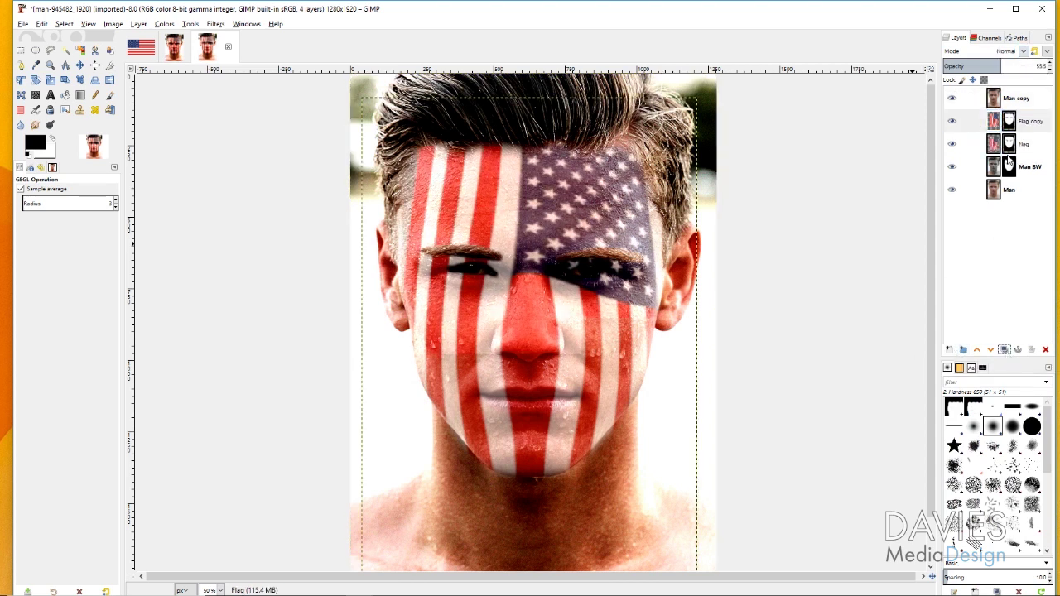
{"action": "left_click", "coordinate": [1007, 121]}
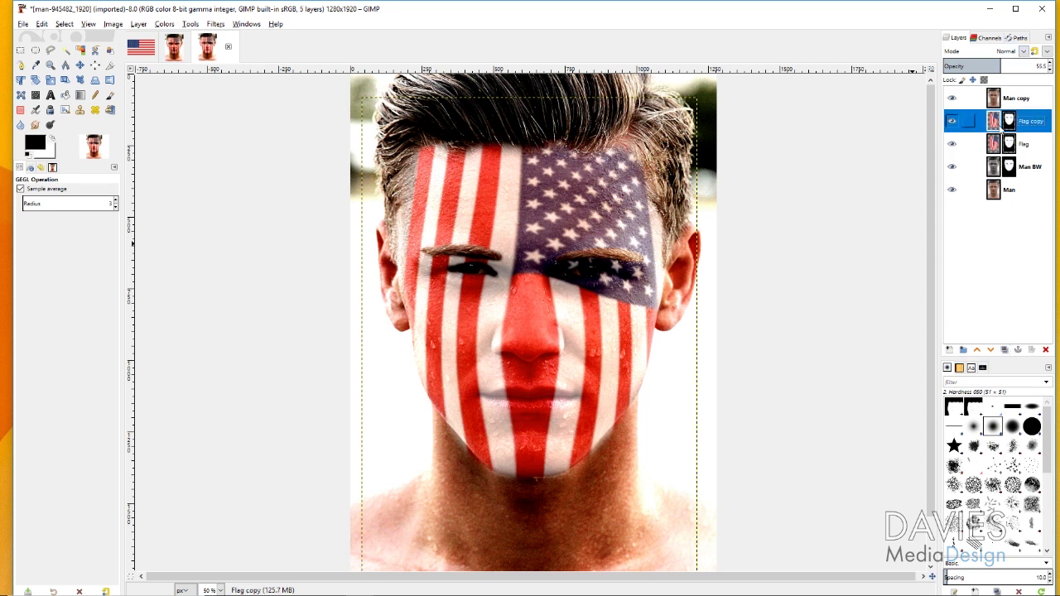
{"action": "left_click", "coordinate": [1006, 144]}
{"action": "left_click", "coordinate": [1024, 52]}
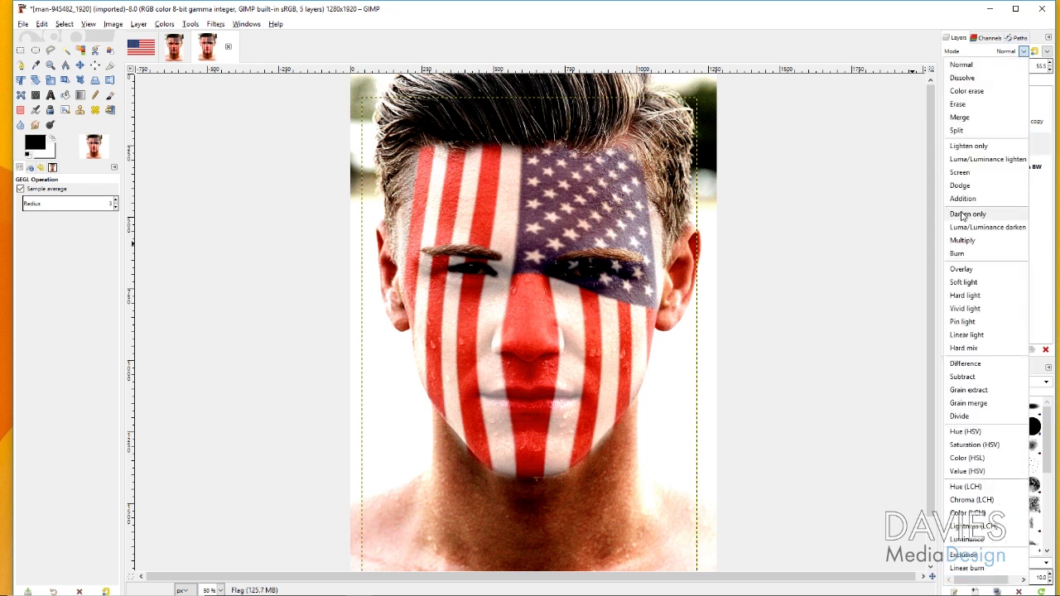
{"action": "left_click", "coordinate": [981, 403]}
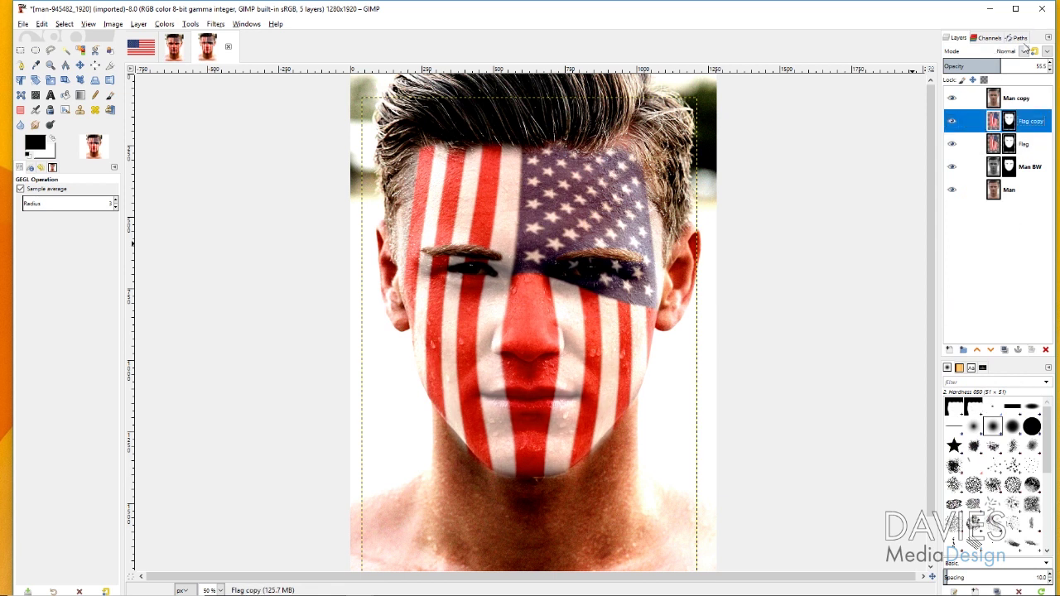
{"action": "left_click", "coordinate": [1024, 50]}
{"action": "left_click", "coordinate": [973, 257]}
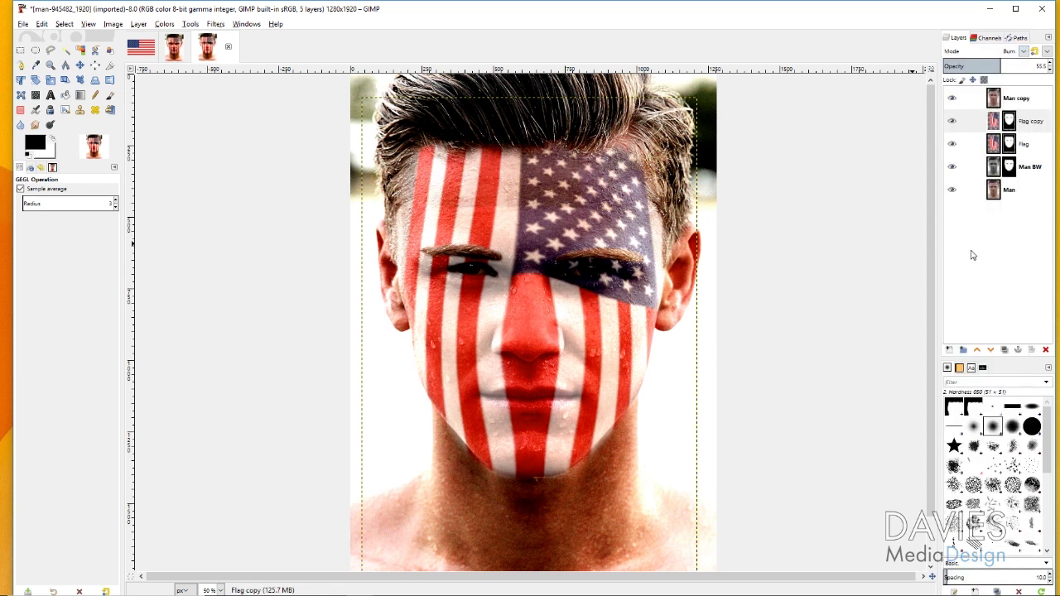
Lower Flag copy opacity to about 28.9 and raise Flag opacity to about 67.6
{"action": "left_click", "coordinate": [1014, 121]}
{"action": "left_click_drag", "start_coordinate": [999, 66], "coordinate": [971, 65]}
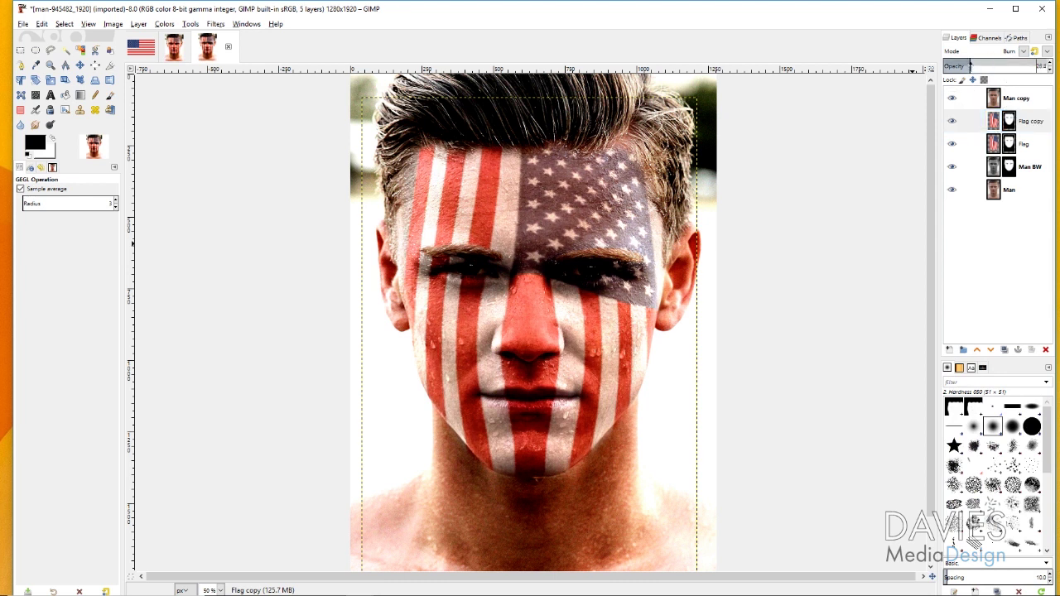
{"action": "left_click", "coordinate": [965, 144]}
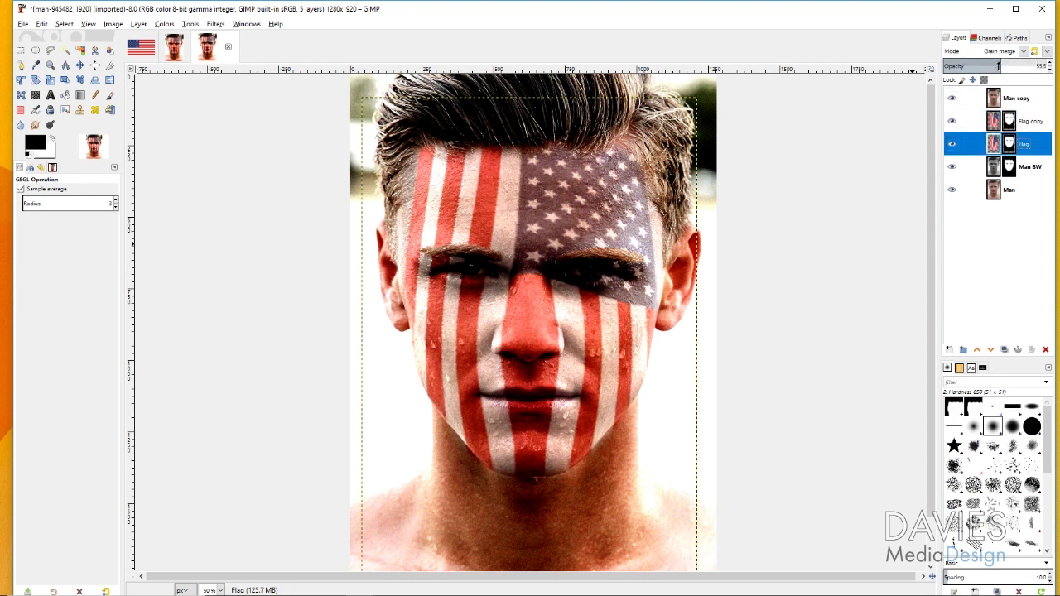
{"action": "left_click_drag", "start_coordinate": [1000, 66], "coordinate": [1013, 63]}
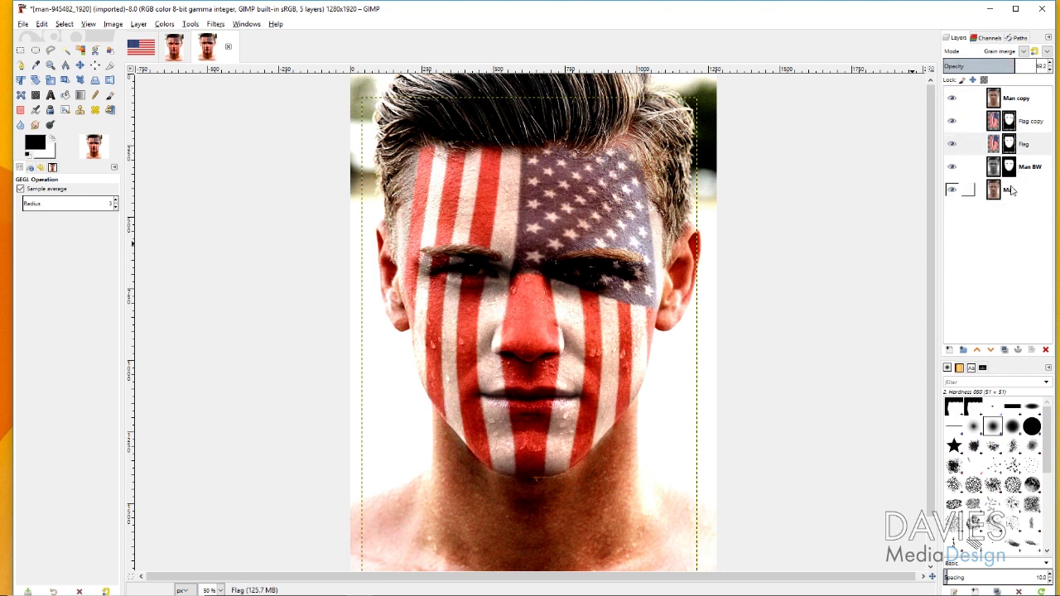
{"action": "left_click", "coordinate": [1006, 173]}
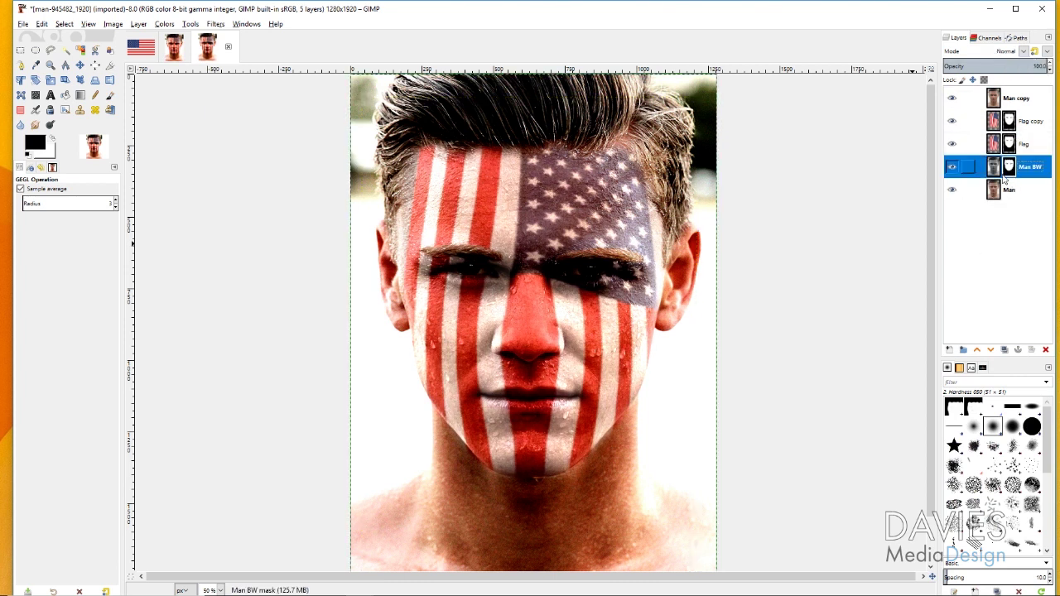
Paint black on the Man BW mask along the head edges with a 214.19 brush
{"action": "left_click", "coordinate": [112, 97]}
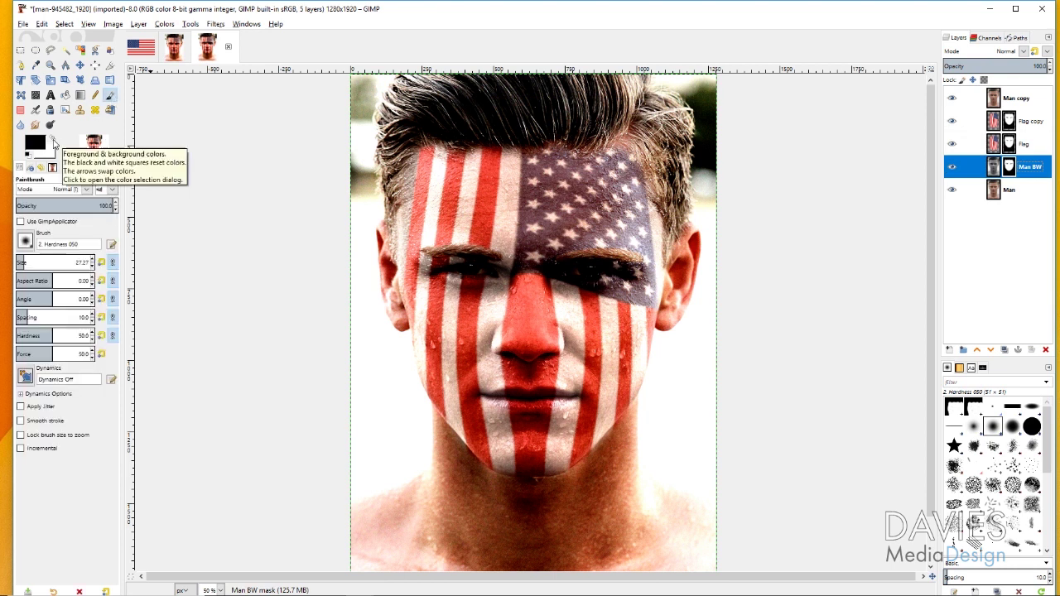
{"action": "left_click", "coordinate": [31, 262]}
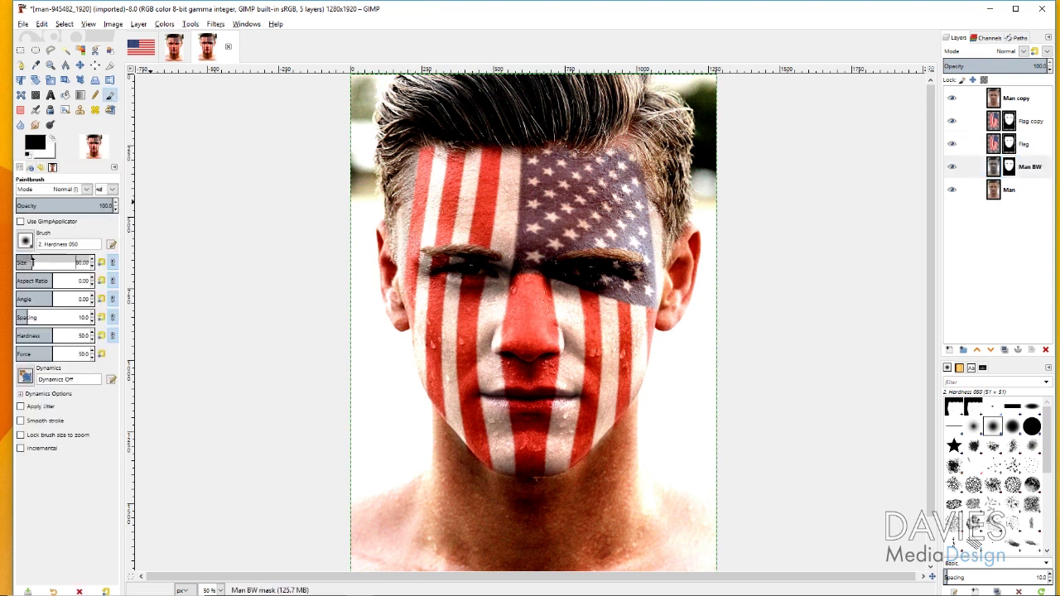
{"action": "left_click_drag", "start_coordinate": [48, 262], "coordinate": [49, 262]}
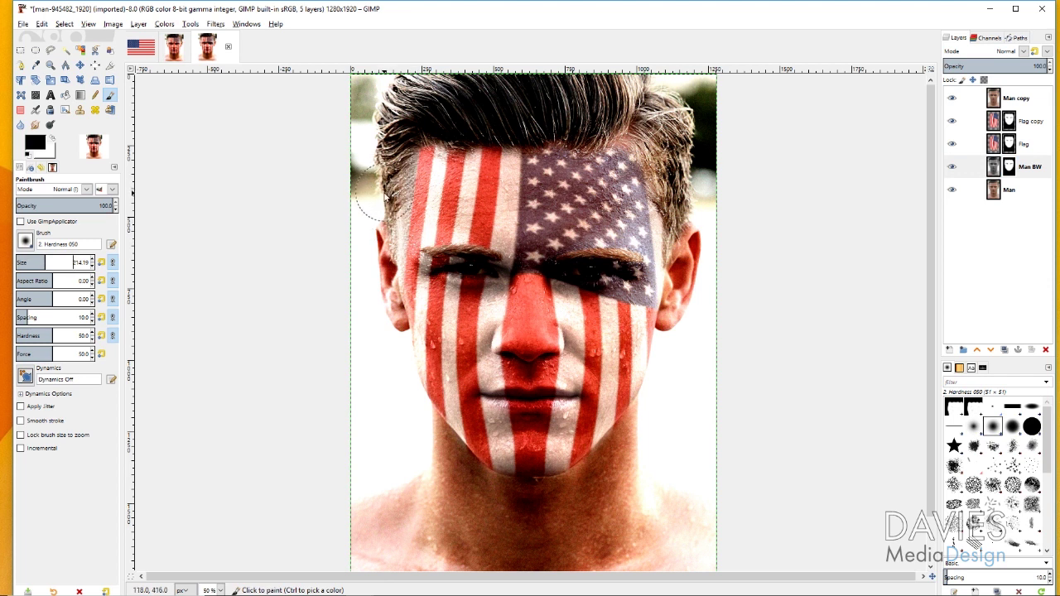
{"action": "left_click", "coordinate": [350, 240]}
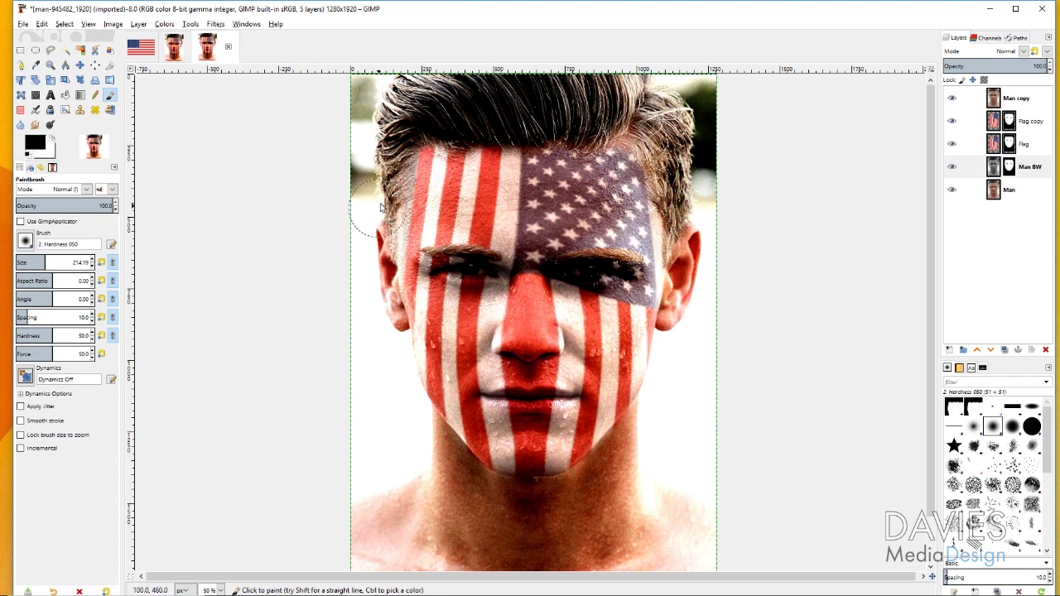
{"action": "key", "text": "Home"}
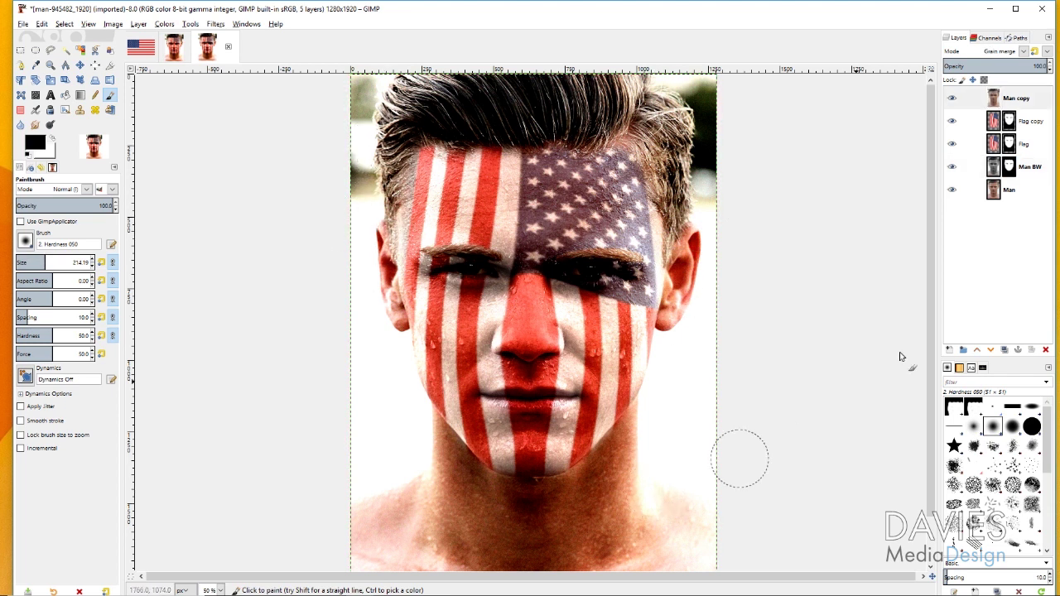
{"action": "left_click", "coordinate": [1009, 167]}
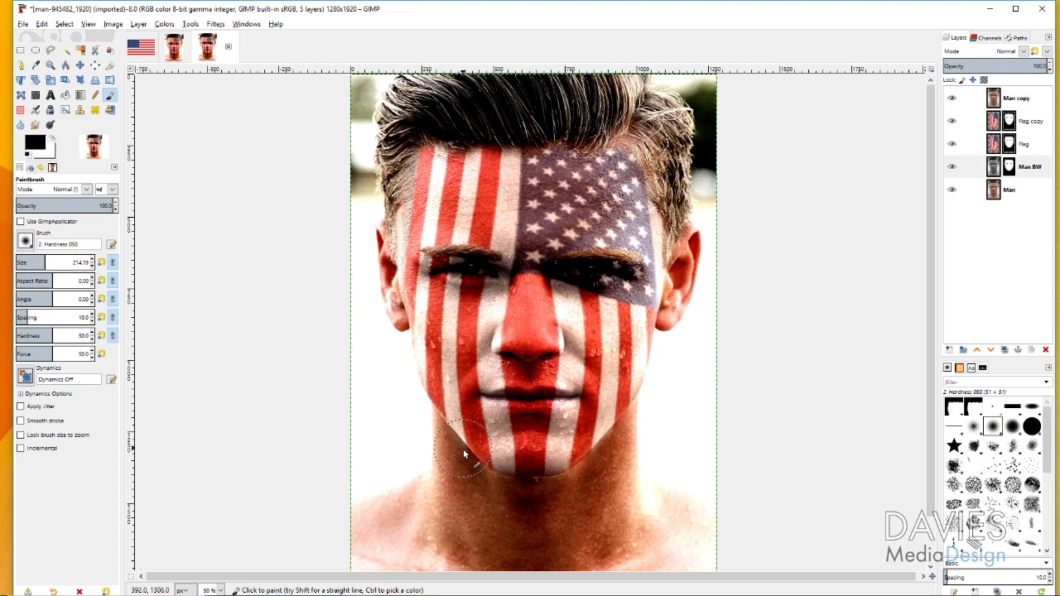
{"action": "left_click", "coordinate": [1024, 144]}
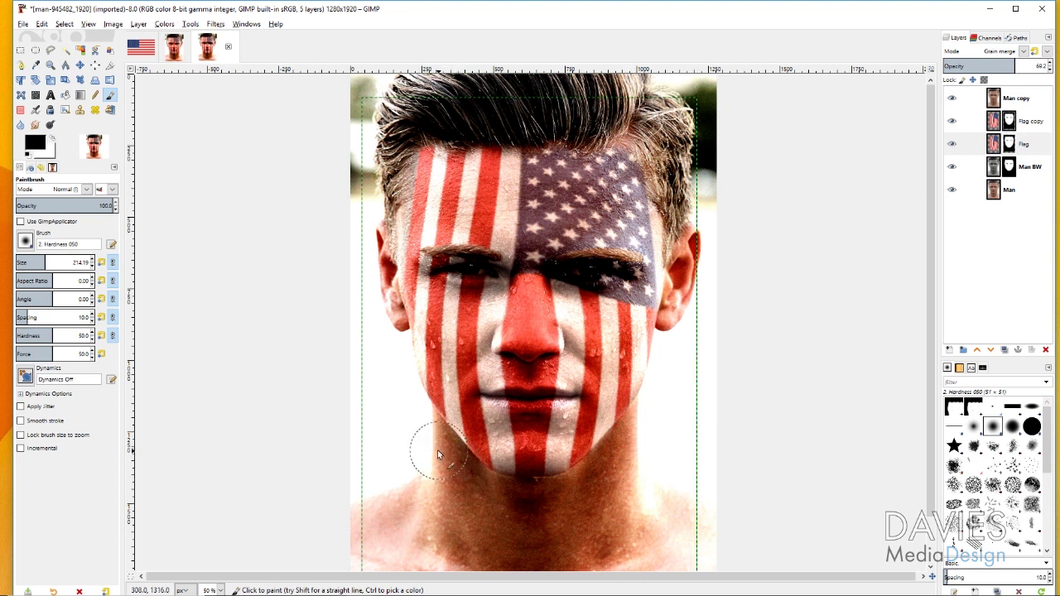
{"action": "key", "text": "Page_Up"}
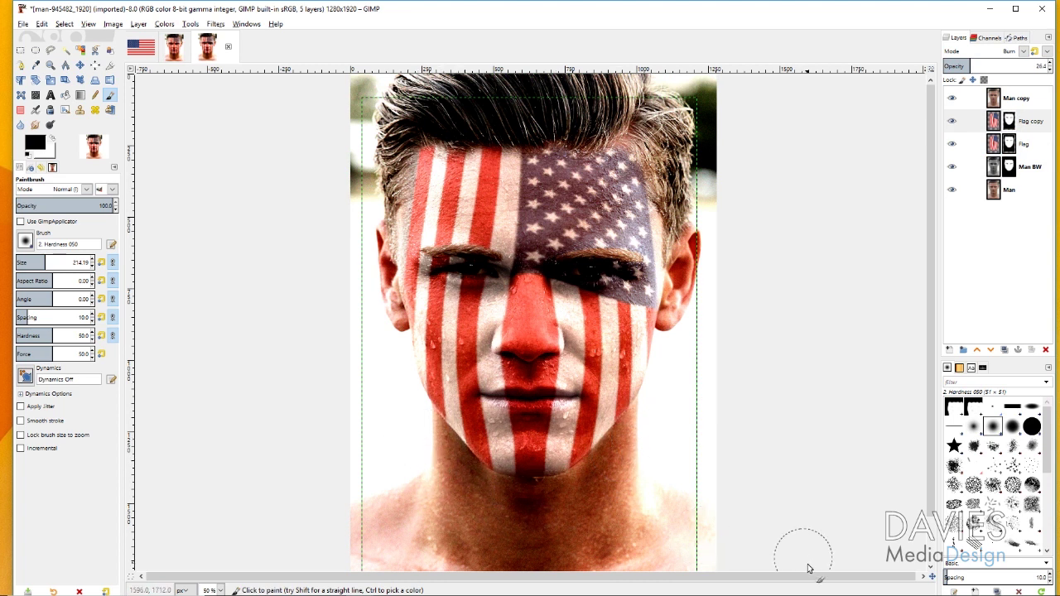
Paint white on the Flag copy mask across the hairline area
{"action": "left_click", "coordinate": [1011, 189]}
{"action": "left_click", "coordinate": [1027, 121]}
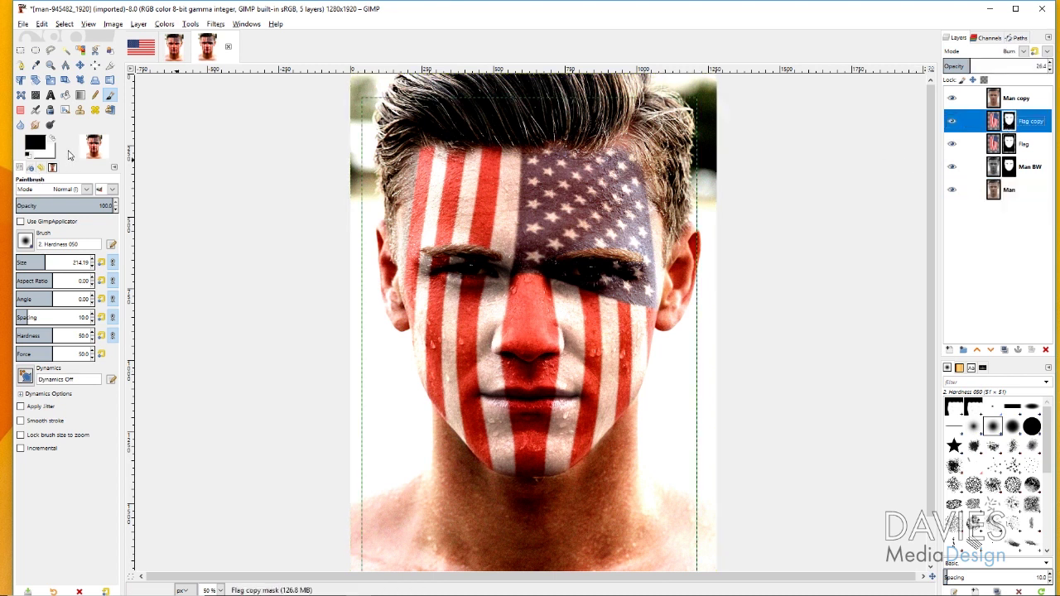
{"action": "left_click", "coordinate": [55, 139]}
{"action": "left_click_drag", "start_coordinate": [580, 111], "coordinate": [619, 129]}
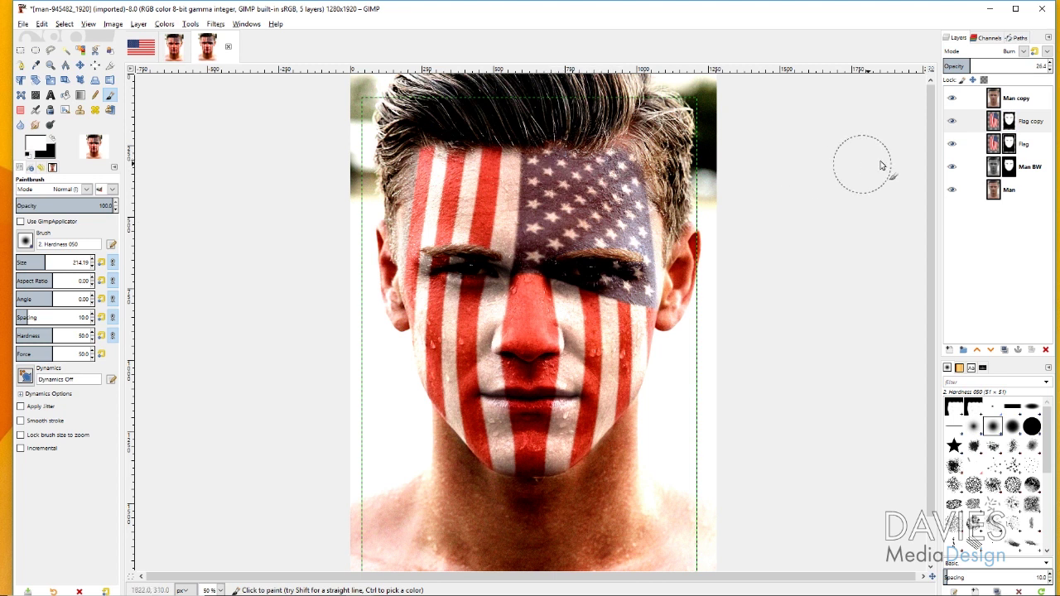
{"action": "left_click", "coordinate": [1005, 143]}
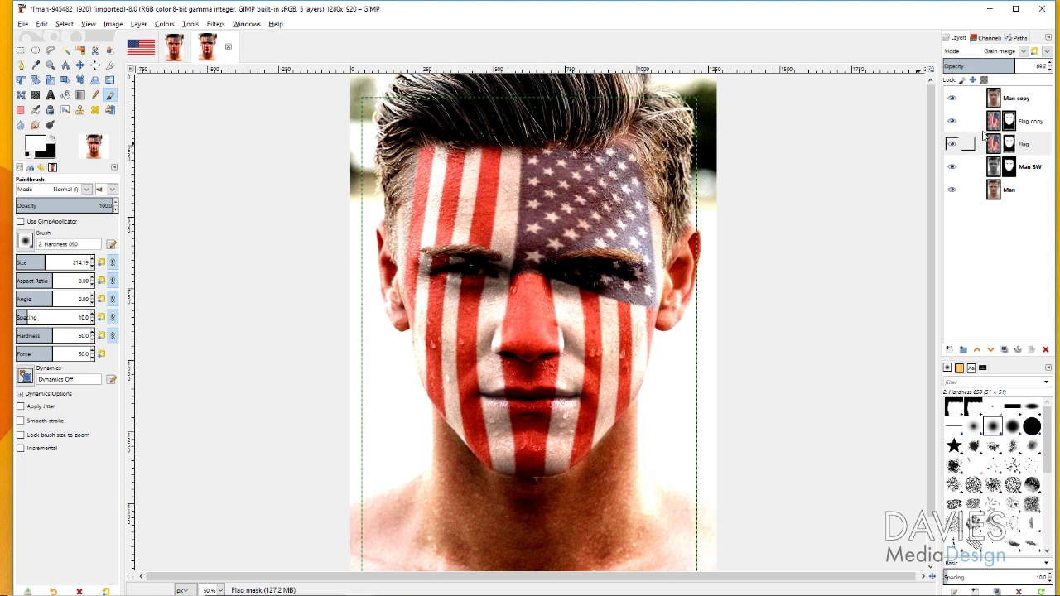
{"action": "left_click", "coordinate": [1027, 166]}
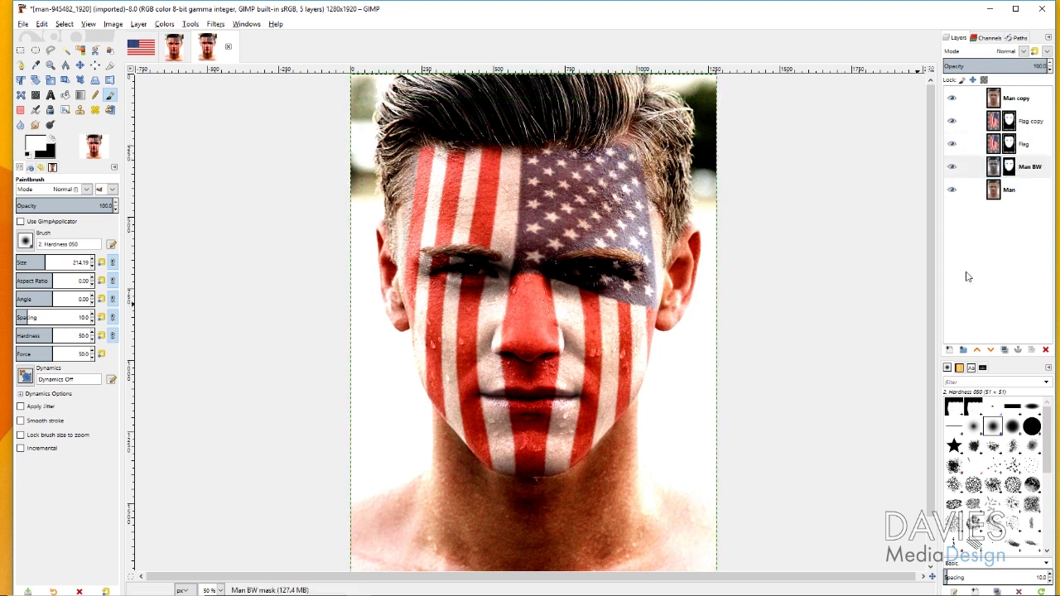
Select the Man layer to review the finished flag-painted portrait
{"action": "key", "text": "Page_Down"}
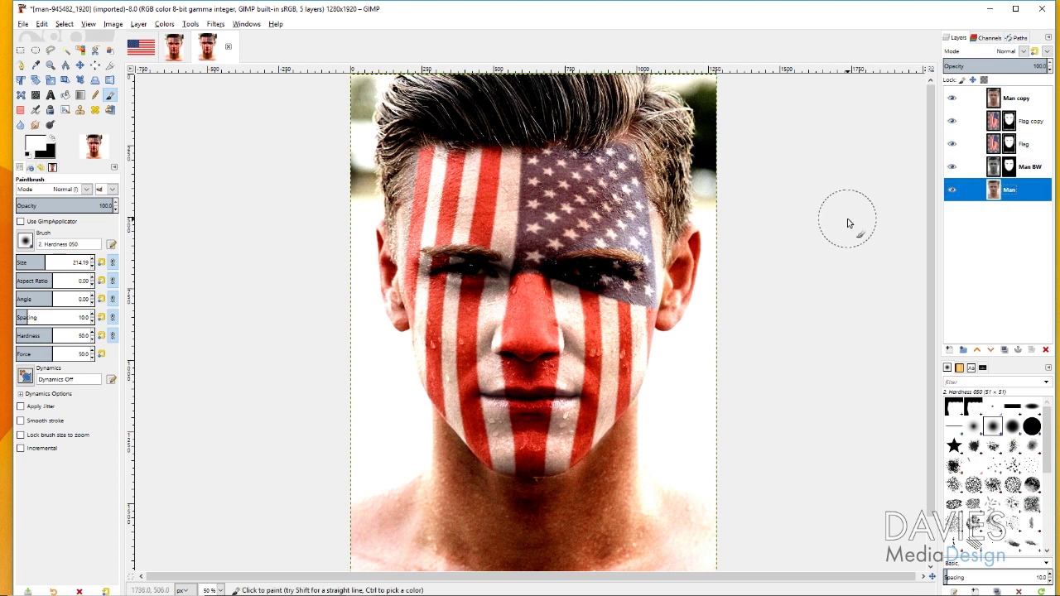